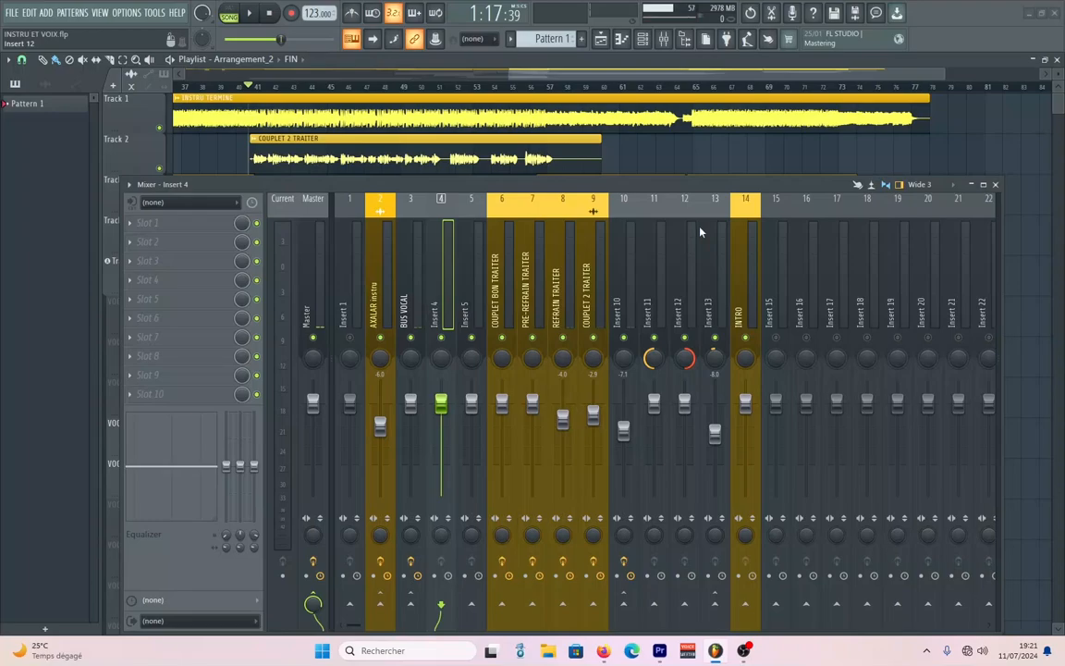
Step: Review the Auto-Tune Pro settings on the COUPLET BON TRAITER mixer insert, and close the mixer, Auto-Tune and Melodyne windows
click(509, 245)
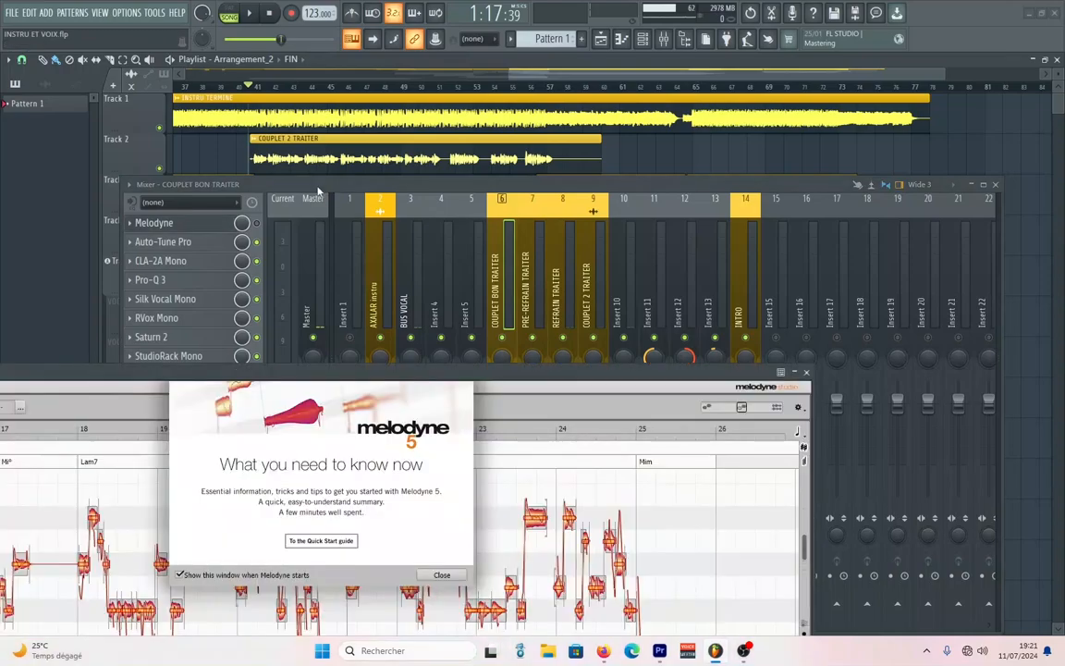
drag(320, 188, 566, 161)
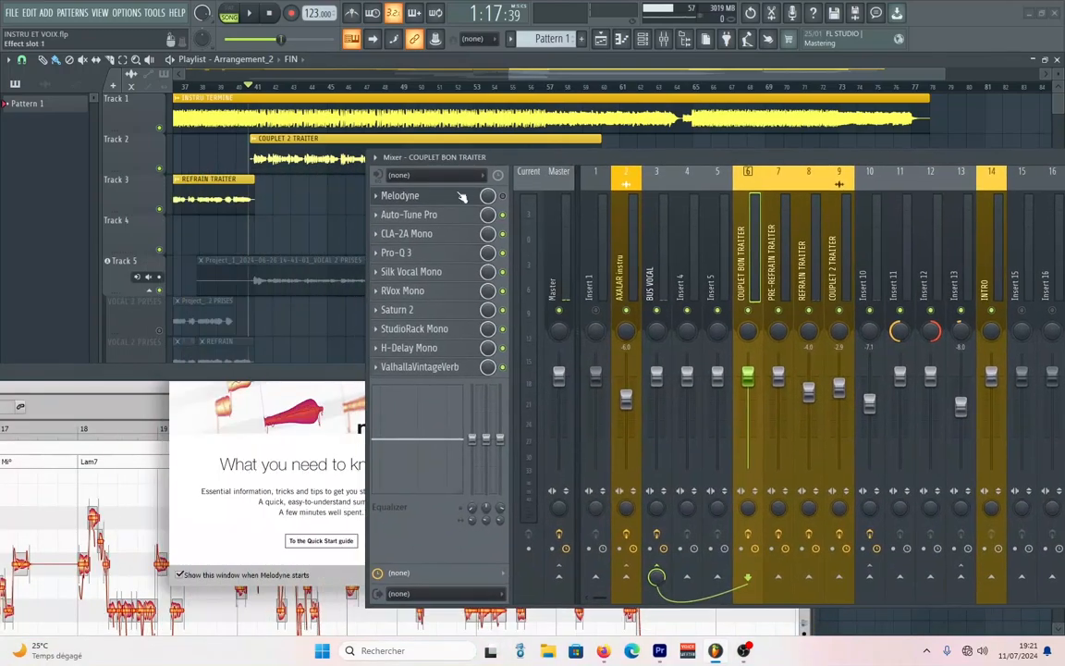
click(412, 214)
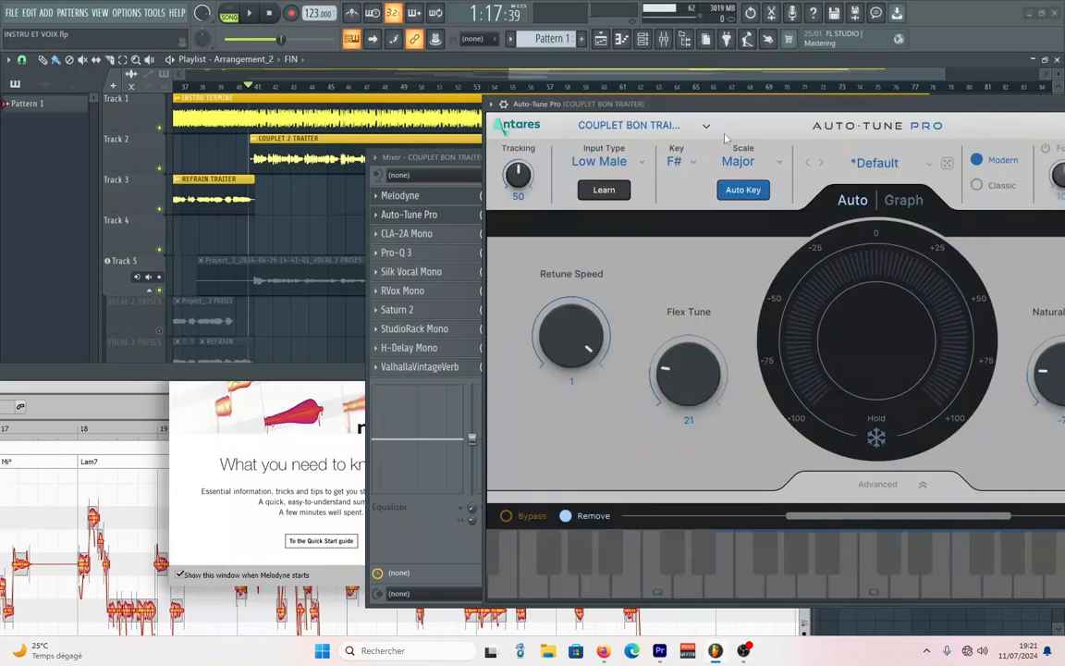
click(446, 159)
drag(446, 159, 183, 235)
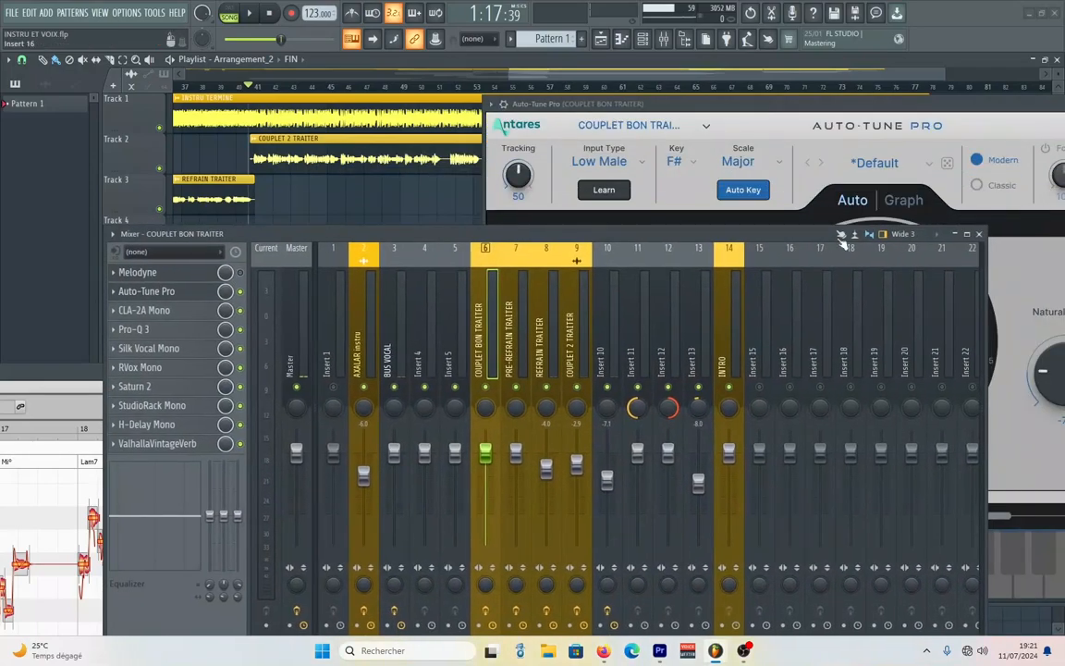
click(977, 235)
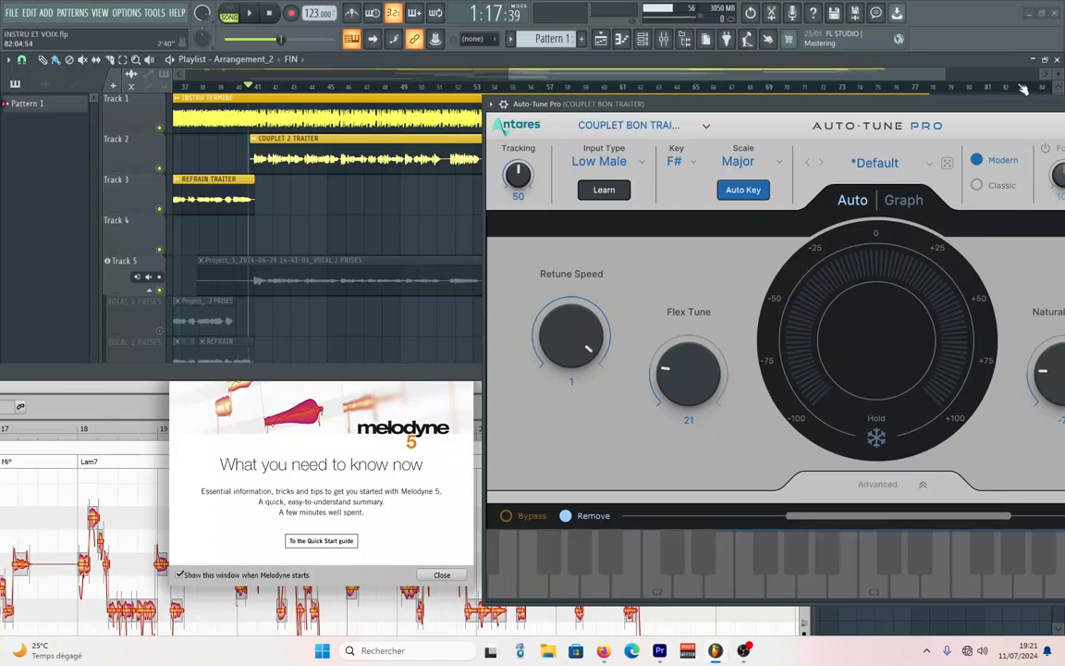
drag(991, 105, 726, 179)
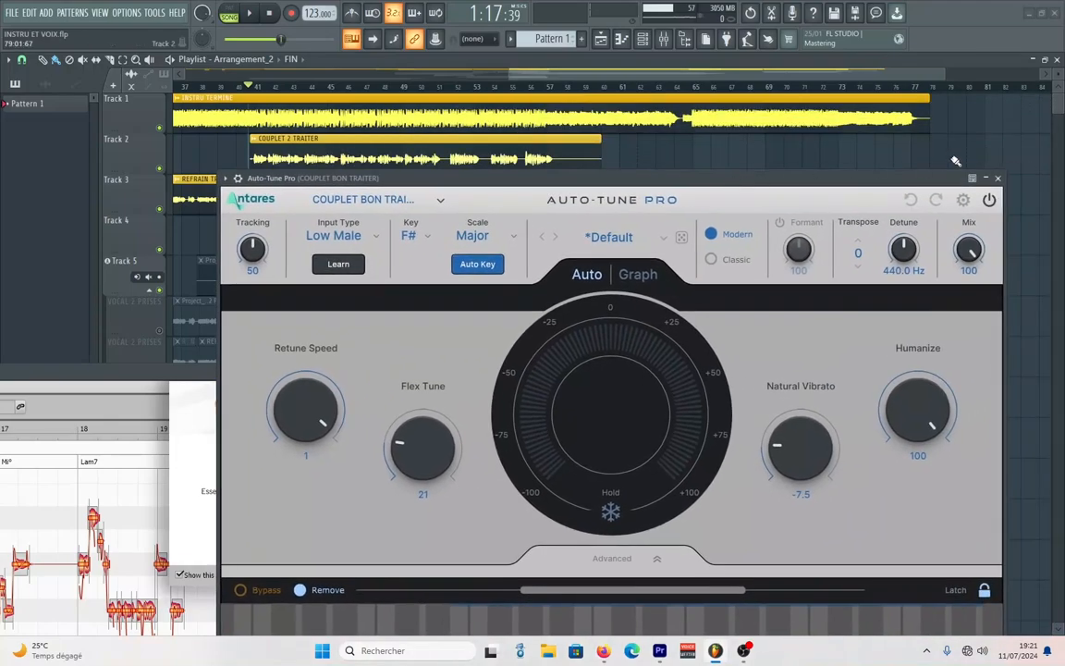
click(999, 179)
click(806, 373)
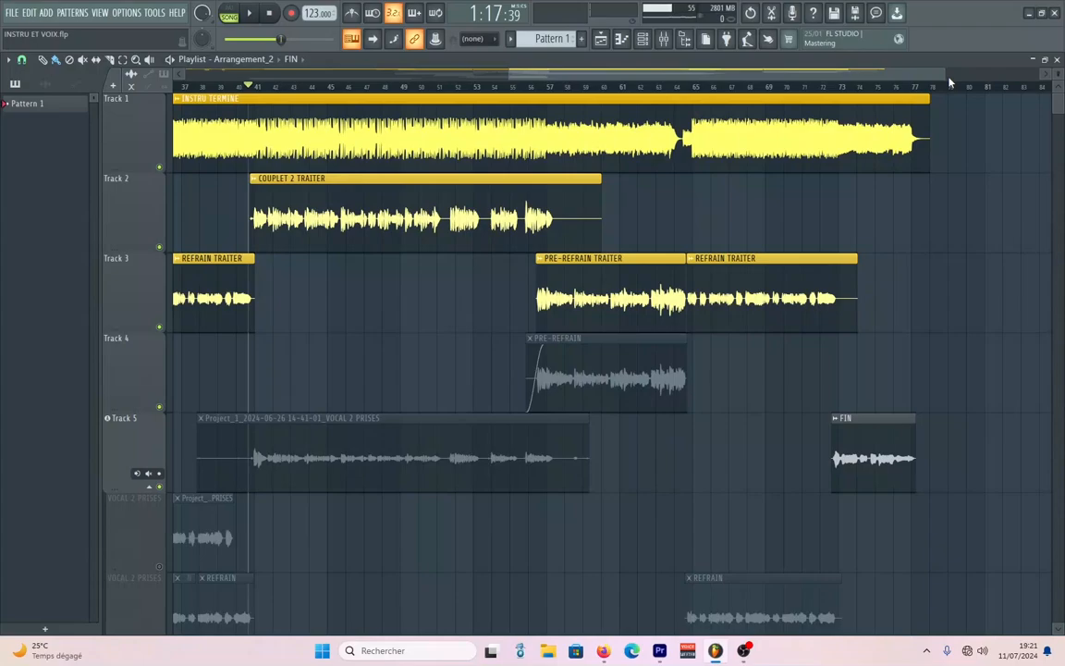
Step: Reopen the mixer below the playlist clips and check the Auto-Tune Pro plugin on COUPLET BON TRAITER again
click(665, 39)
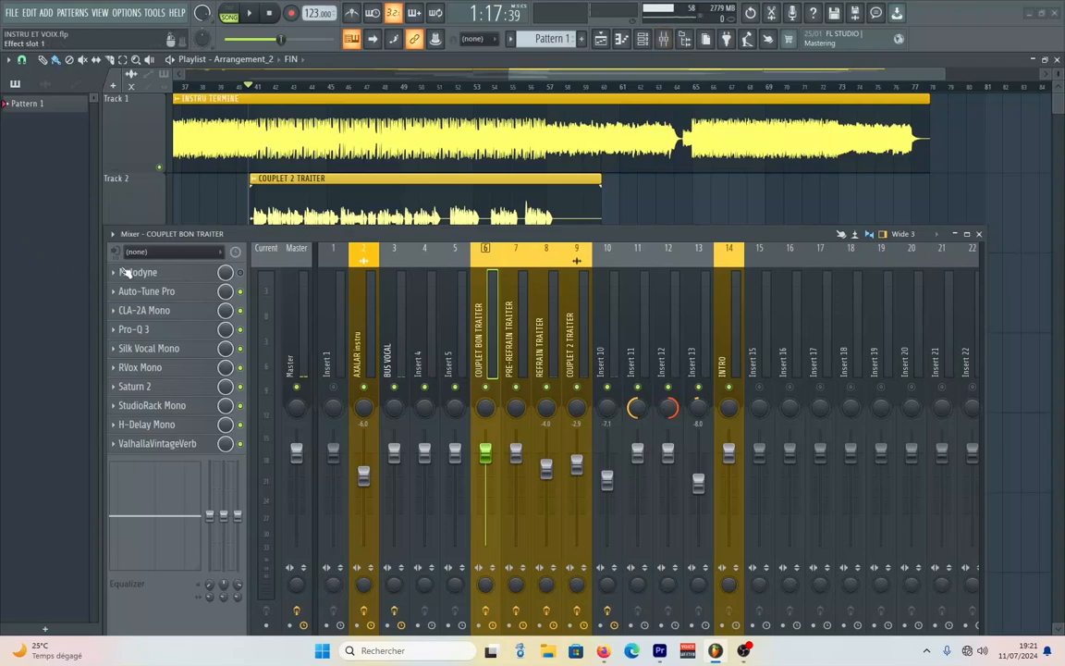
drag(279, 233, 704, 413)
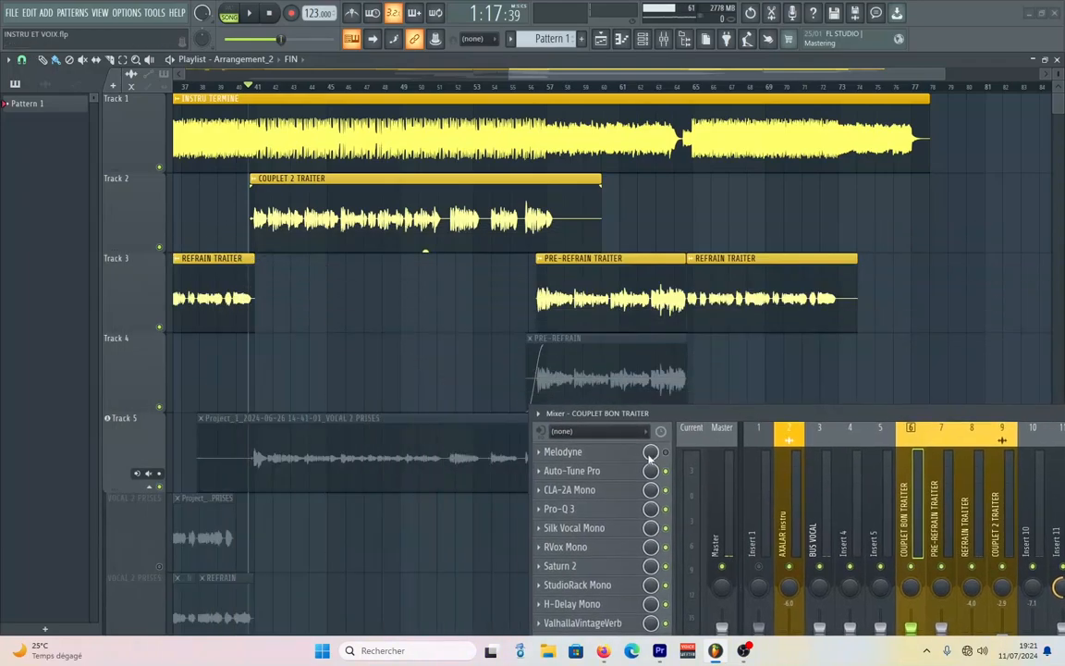
click(579, 473)
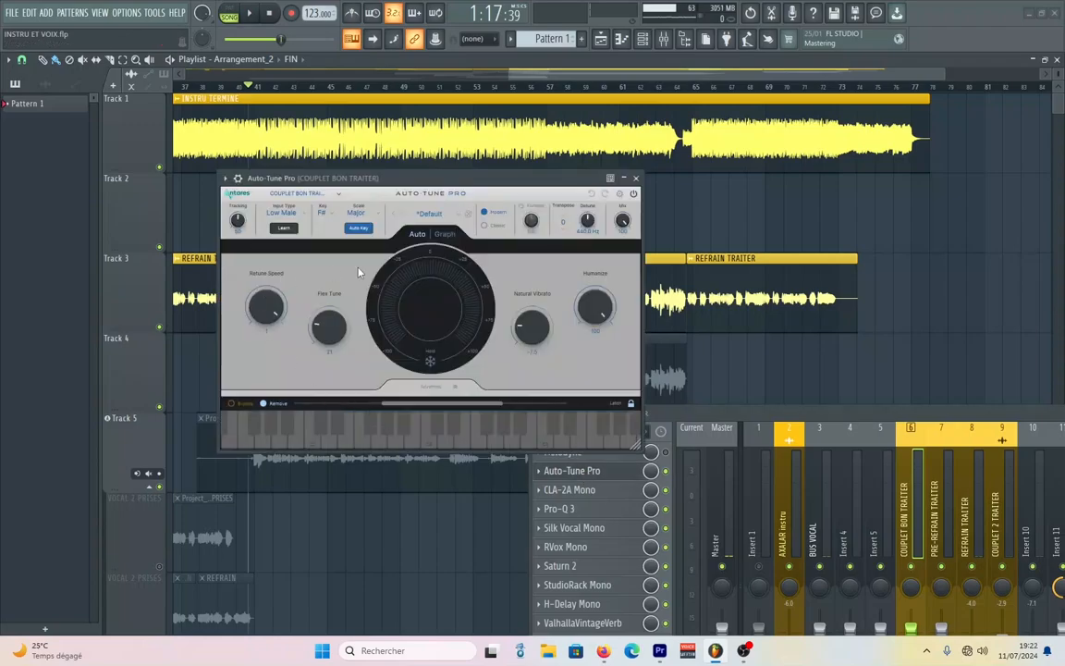
click(635, 177)
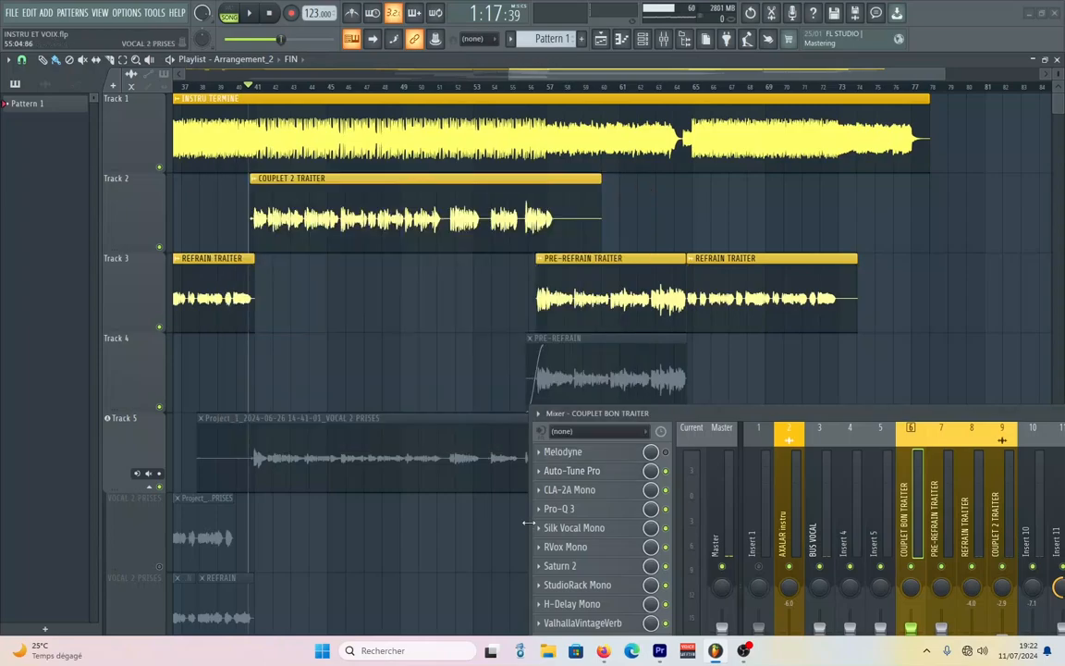
Step: Open Melodyne on COUPLET BON TRAITER, bring its whole note editor into view and dismiss the welcome window
click(570, 457)
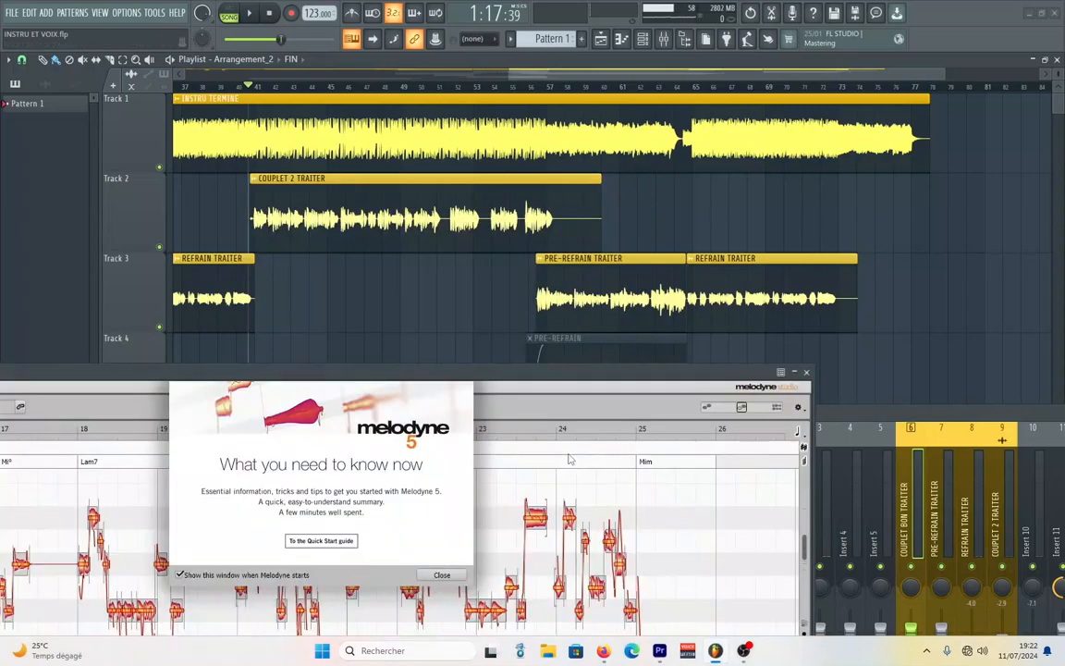
drag(575, 375, 788, 12)
drag(338, 15, 362, 95)
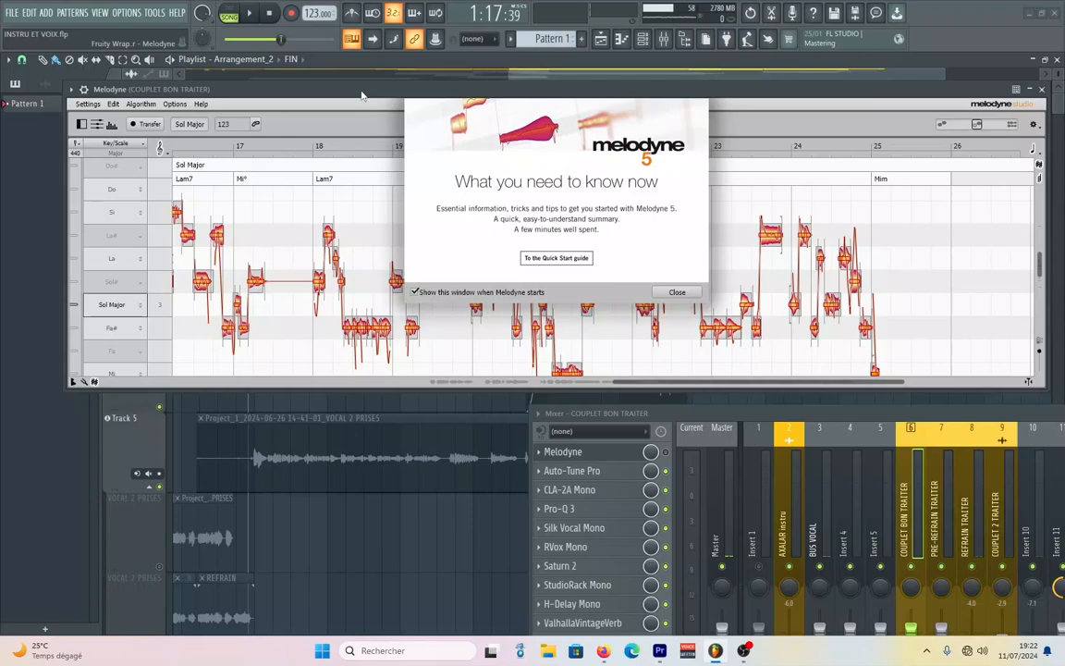
click(674, 291)
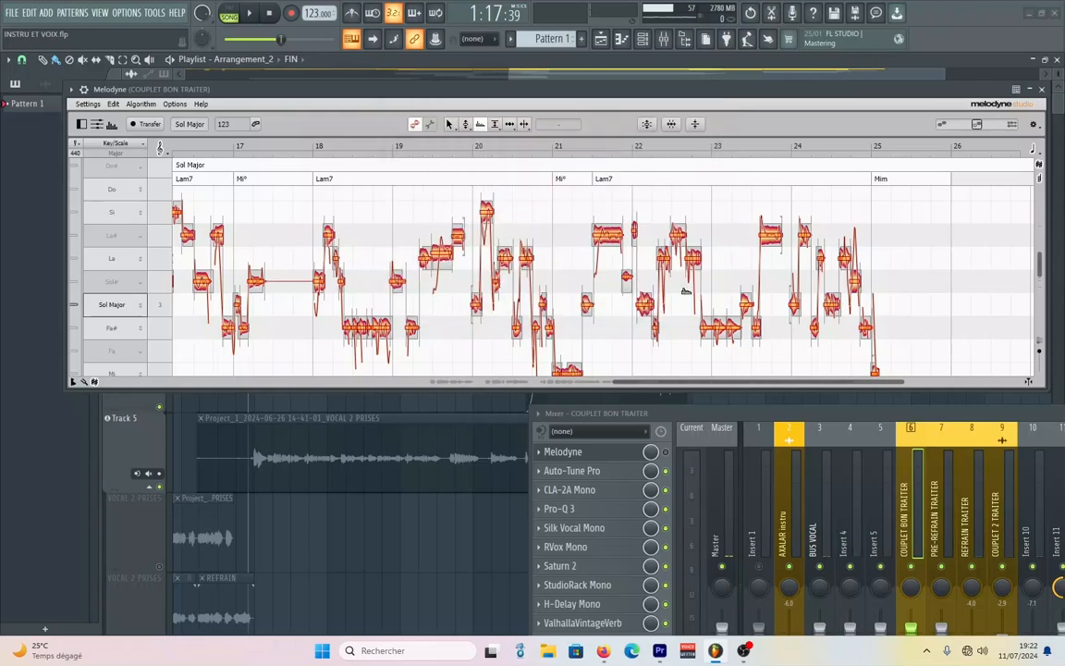
Step: Bring the mixer in front to view the treated vocal inserts, and close both the mixer and Melodyne
drag(737, 404, 424, 222)
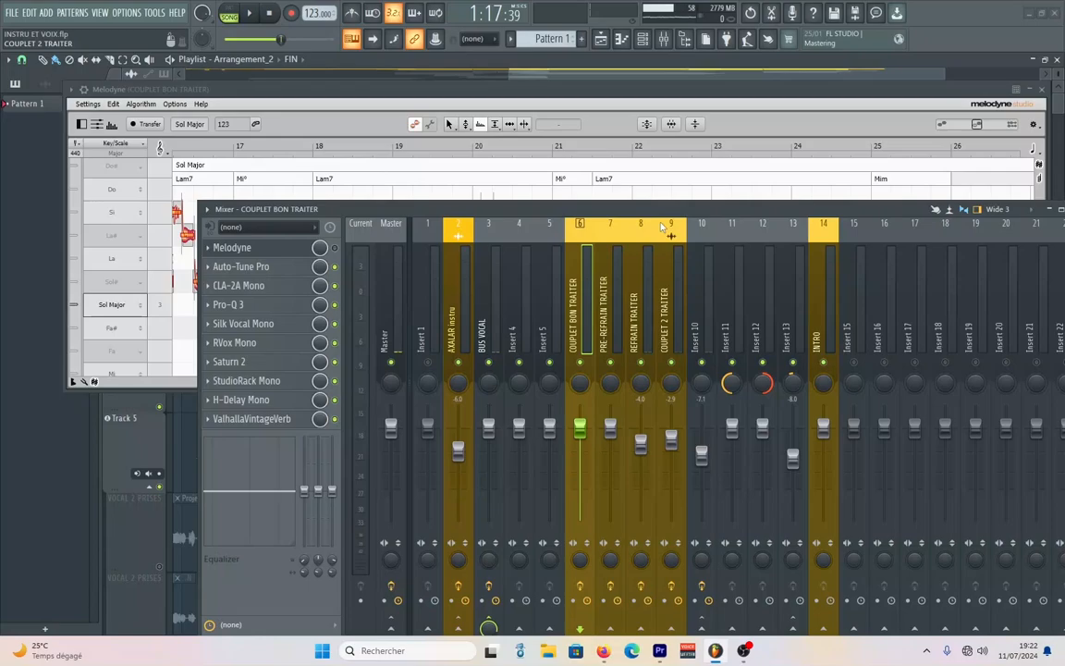
drag(678, 217, 580, 215)
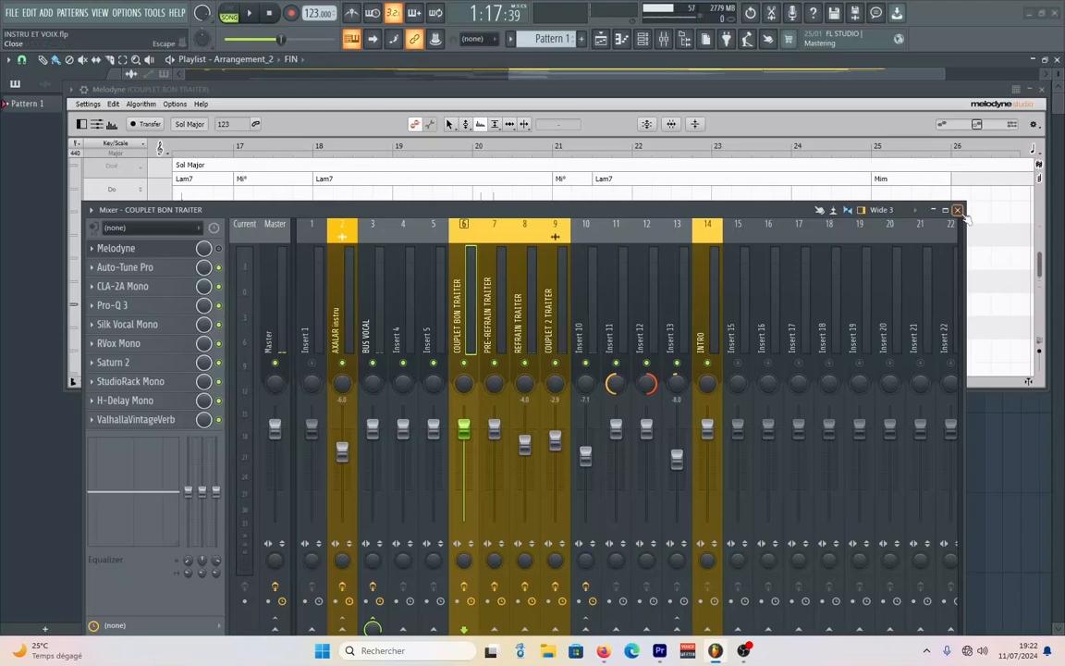
click(957, 210)
click(1051, 90)
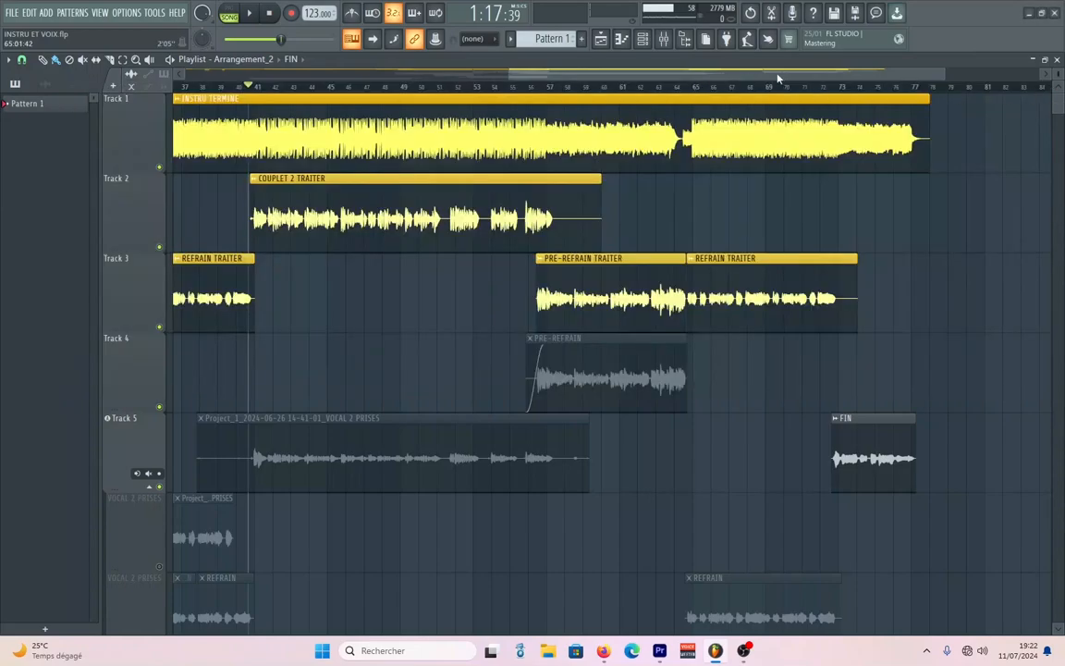
Step: Slice the REFRAIN clips on the two muted VOCAL 2 PRISES tracks between bars 33 and 34
drag(510, 73, 181, 74)
scroll(176, 134, down, 5)
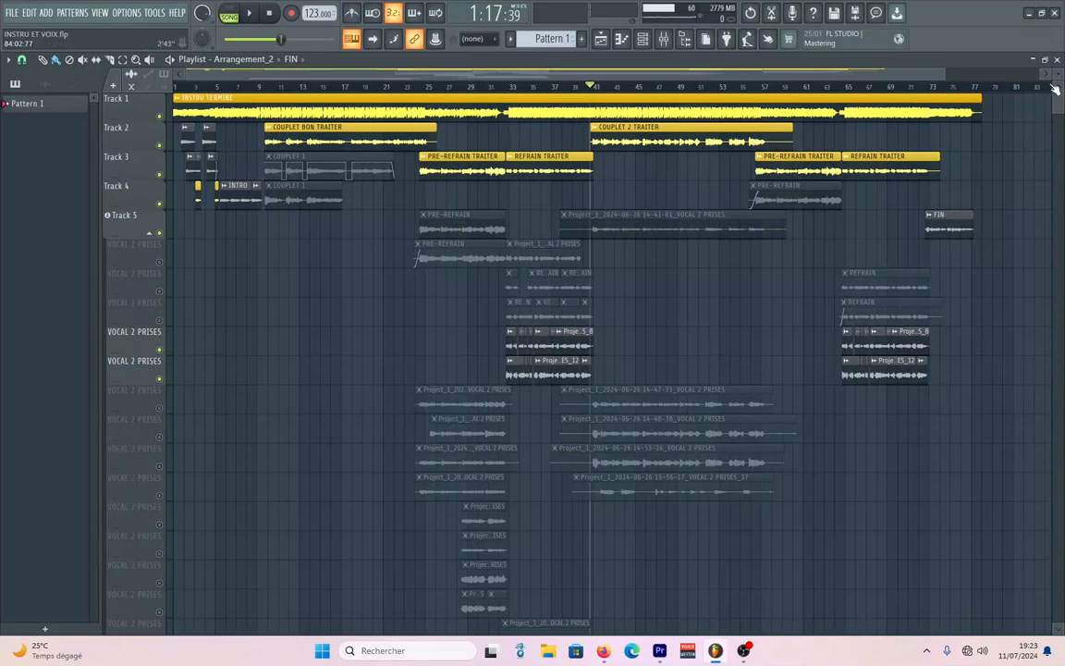
drag(947, 74, 664, 75)
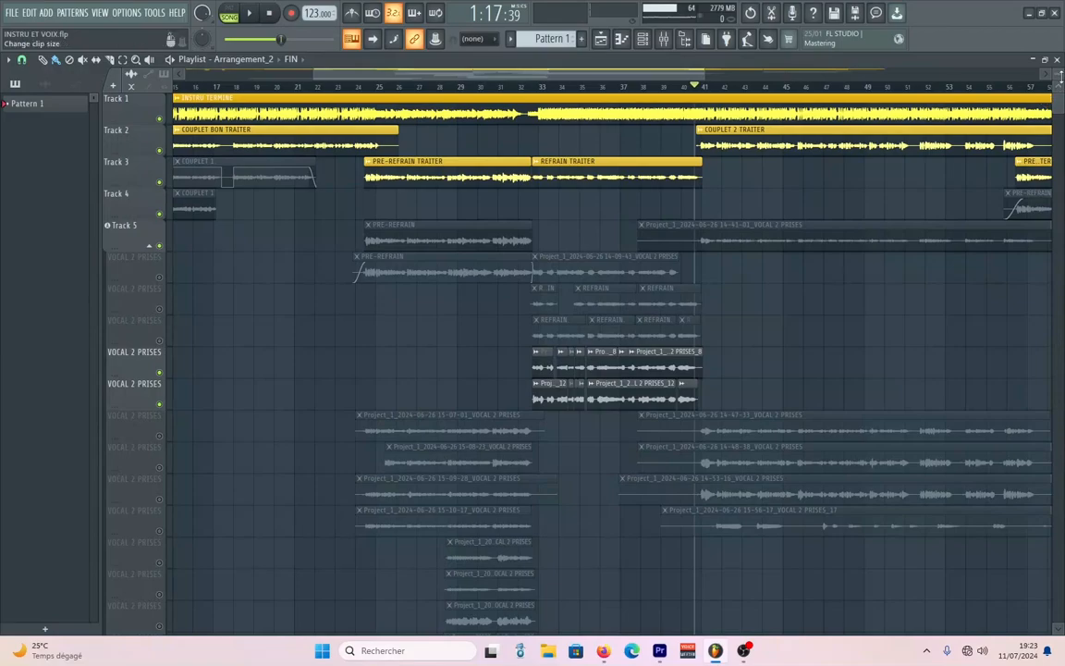
drag(1058, 74, 1058, 70)
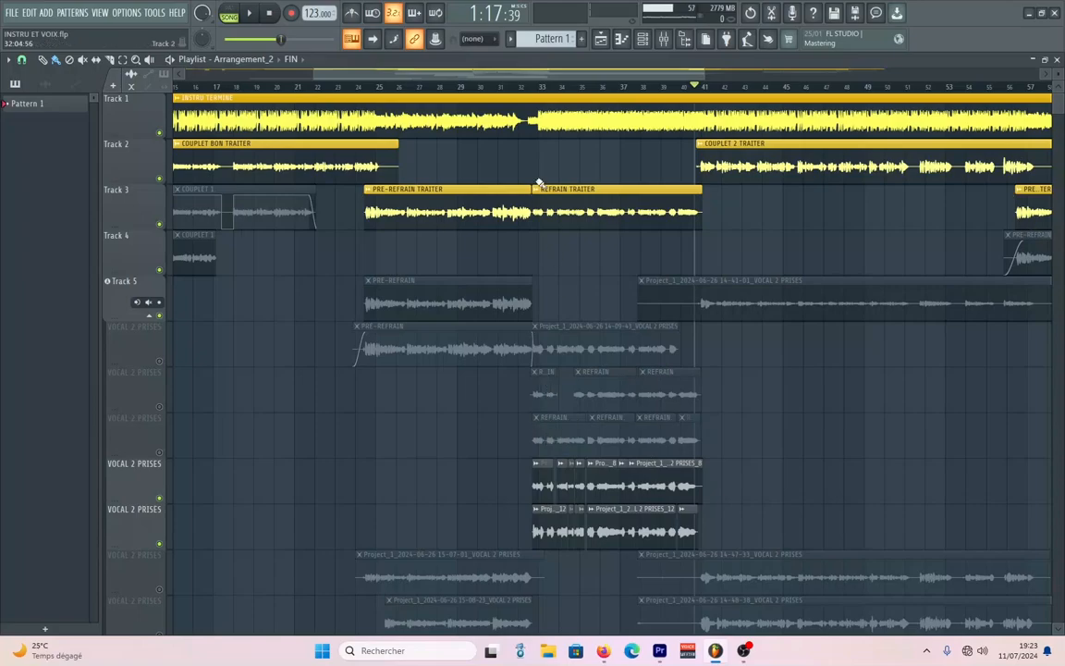
scroll(564, 93, up, 4)
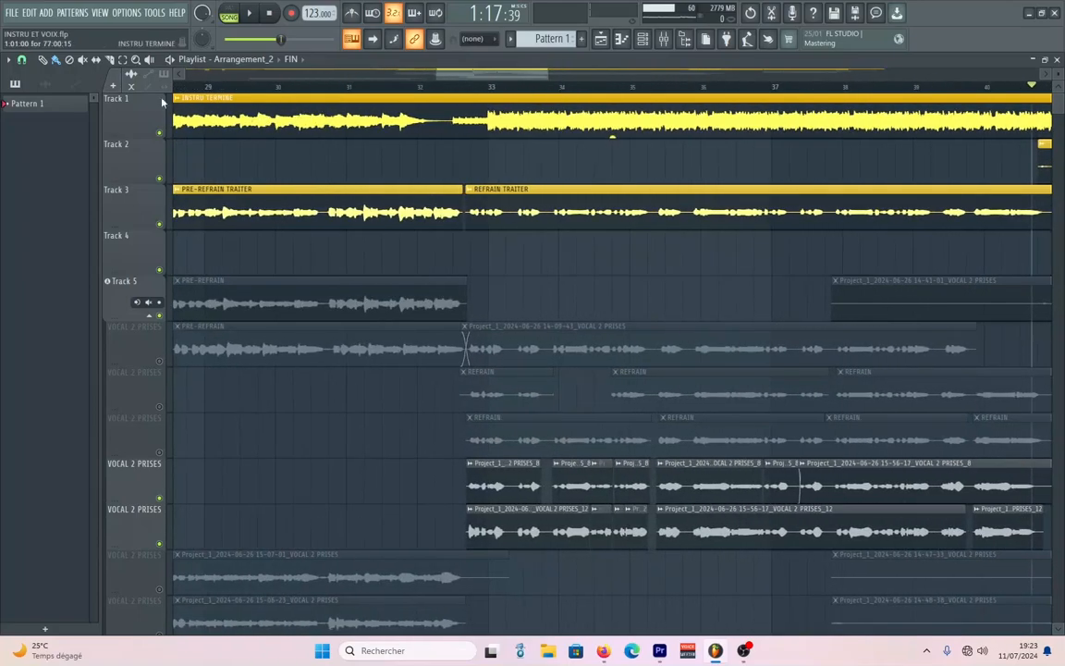
drag(500, 373, 545, 460)
drag(519, 421, 518, 451)
click(43, 59)
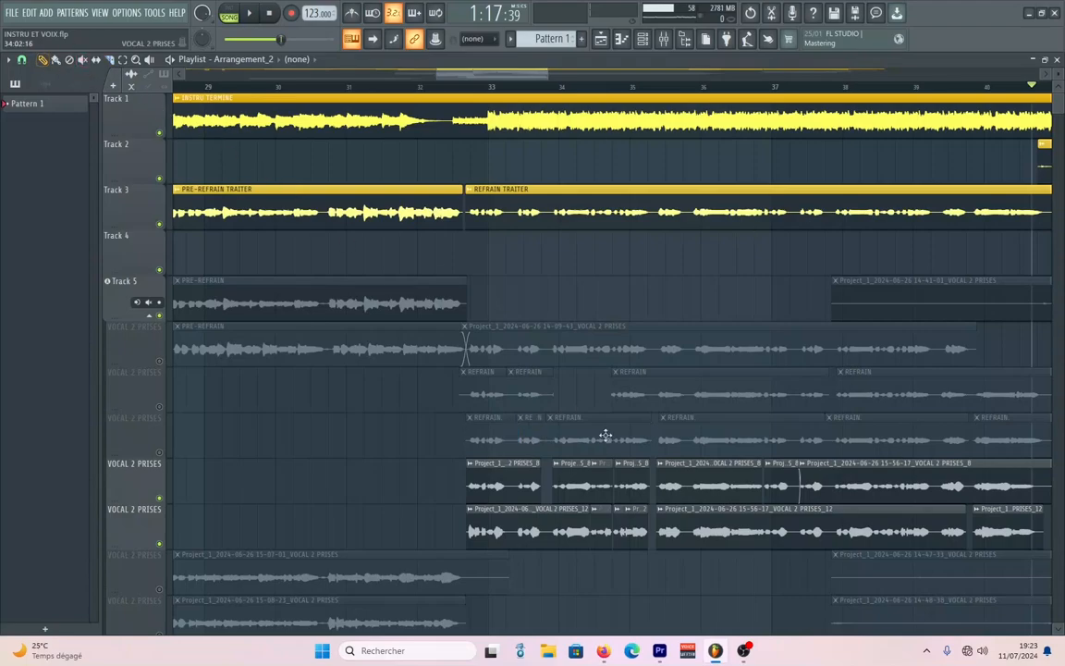
Step: Delete the lower muted take's first REFRAIN slice and the upper take's second slice, and move the lower take's short slice into the upper gap
right_click(496, 435)
right_click(528, 391)
drag(527, 439, 525, 382)
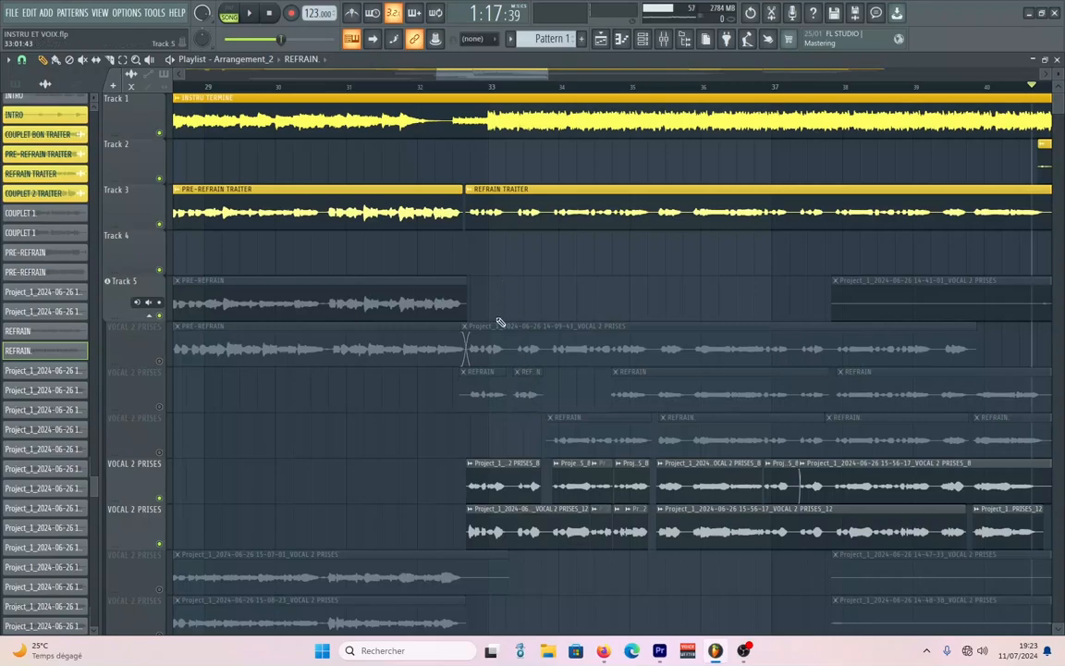
Step: Show the panning and volume automation options for the COUPLET 1 clip on Track 3, and dismiss them without choosing one
scroll(454, 89, down, 5)
drag(479, 75, 346, 72)
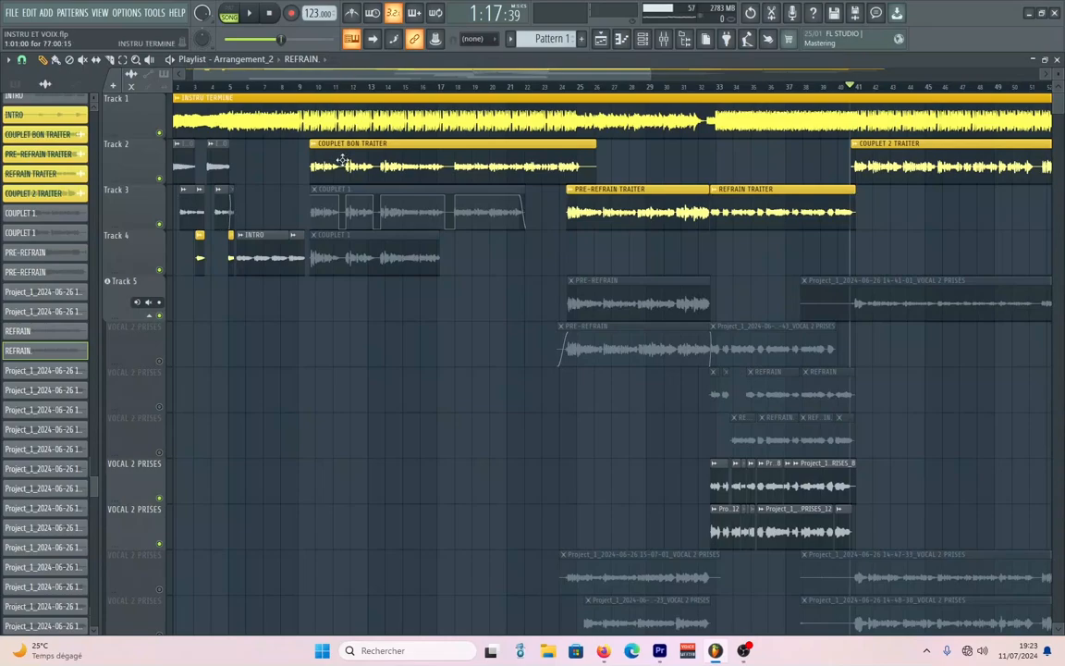
scroll(382, 86, up, 5)
scroll(380, 85, up, 2)
mouse_move(348, 75)
mouse_down()
mouse_move(304, 74)
mouse_move(335, 76)
mouse_up()
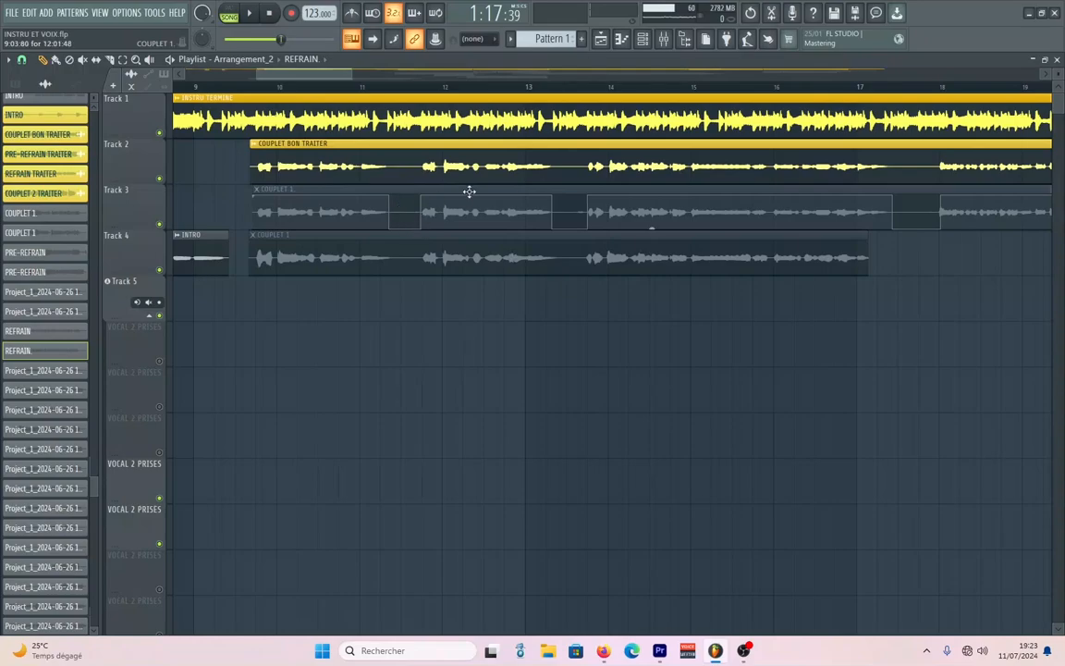
right_click(256, 194)
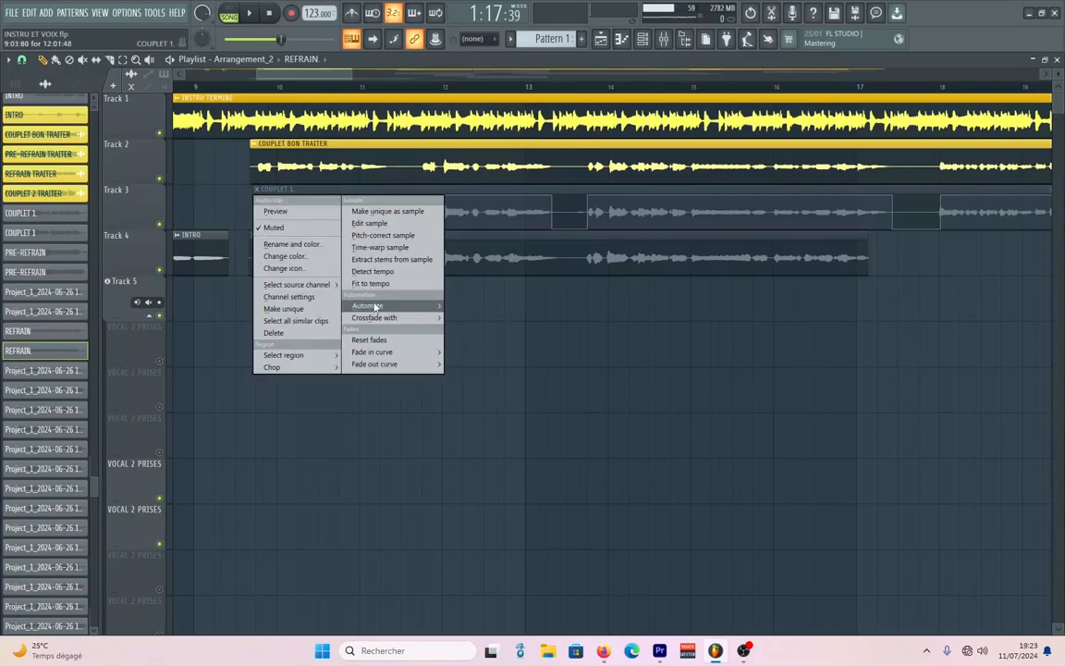
mouse_move(427, 305)
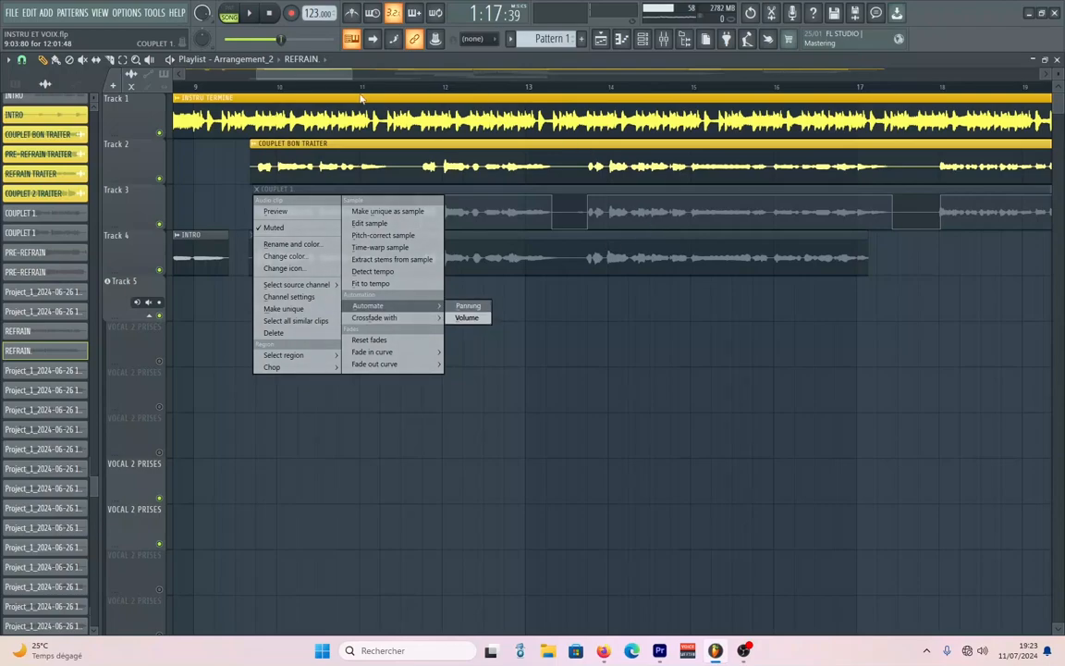
click(335, 76)
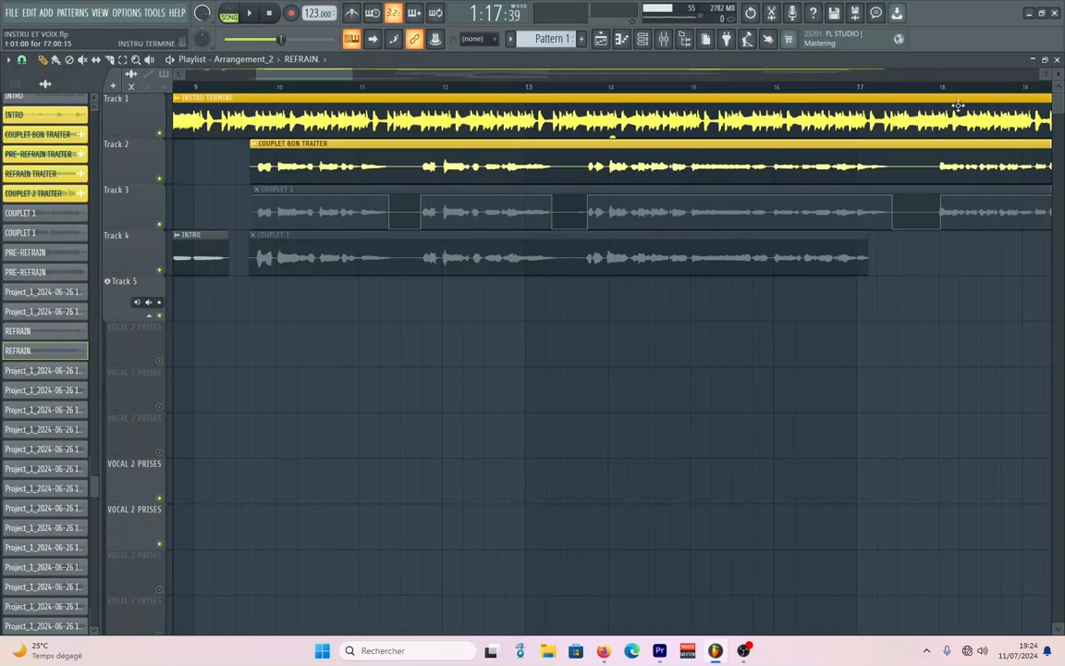
Step: Slice the muted COUPLET 1 clip on Track 3 at two points, just before bar 15 and midway through it
scroll(648, 220, up, 2)
scroll(657, 245, up, 1)
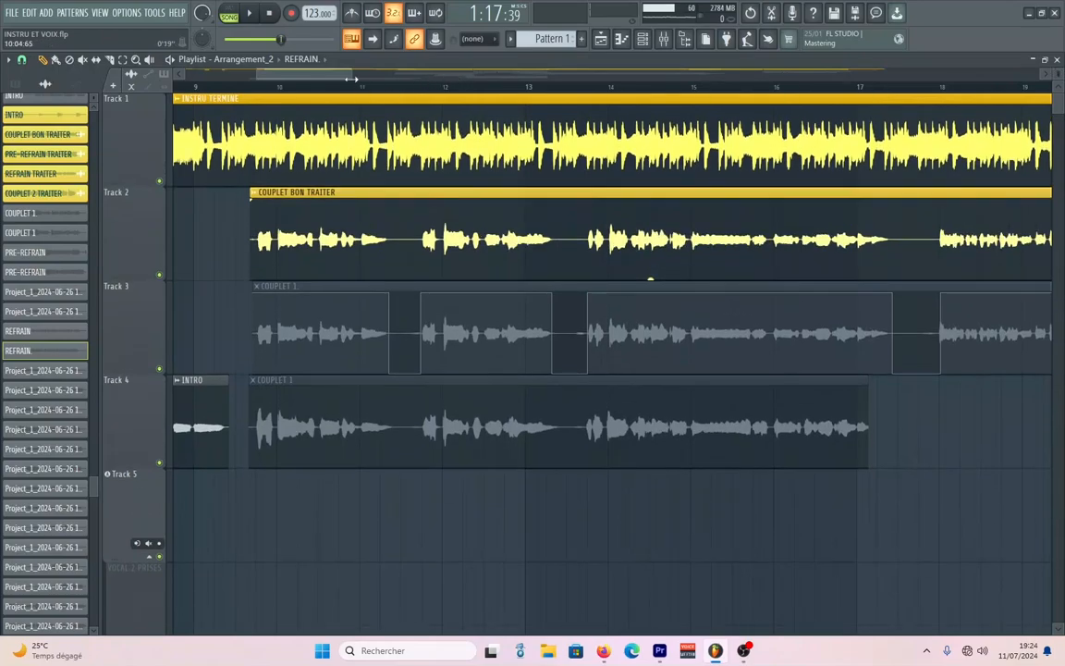
scroll(660, 251, up, 3)
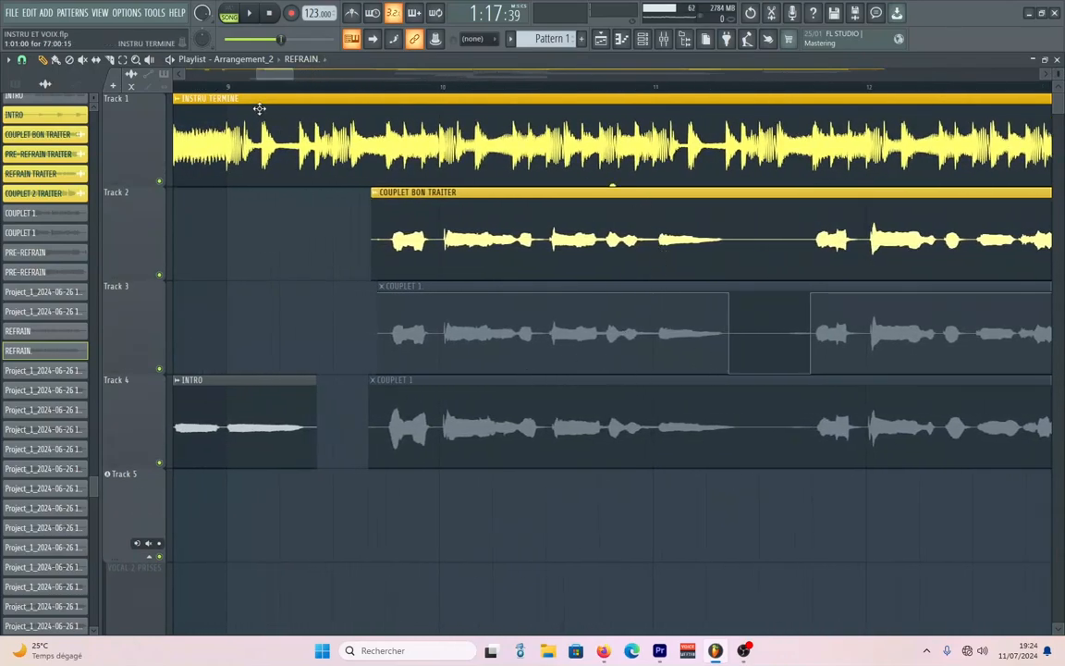
drag(275, 74, 310, 84)
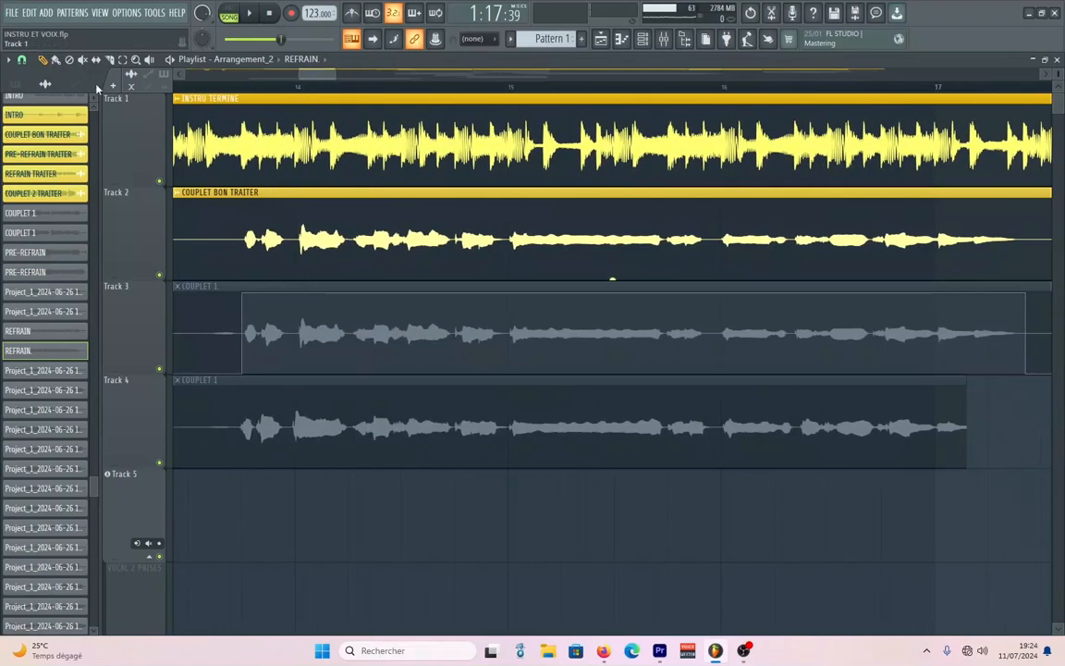
click(110, 60)
drag(497, 285, 493, 361)
drag(611, 294, 610, 404)
click(41, 59)
Step: Try a clip gain of about 8.3 dB on the Track 4 COUPLET 1 clip, and bring it back down to about 0.1 dB
scroll(508, 98, up, 2)
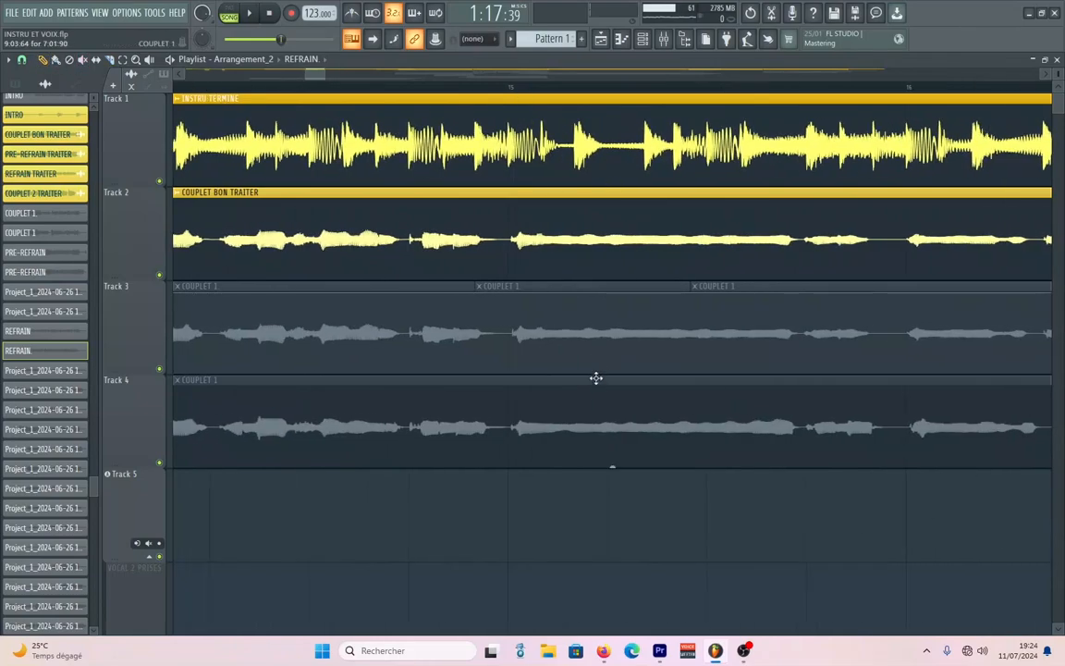
drag(615, 469, 612, 465)
scroll(357, 93, down, 4)
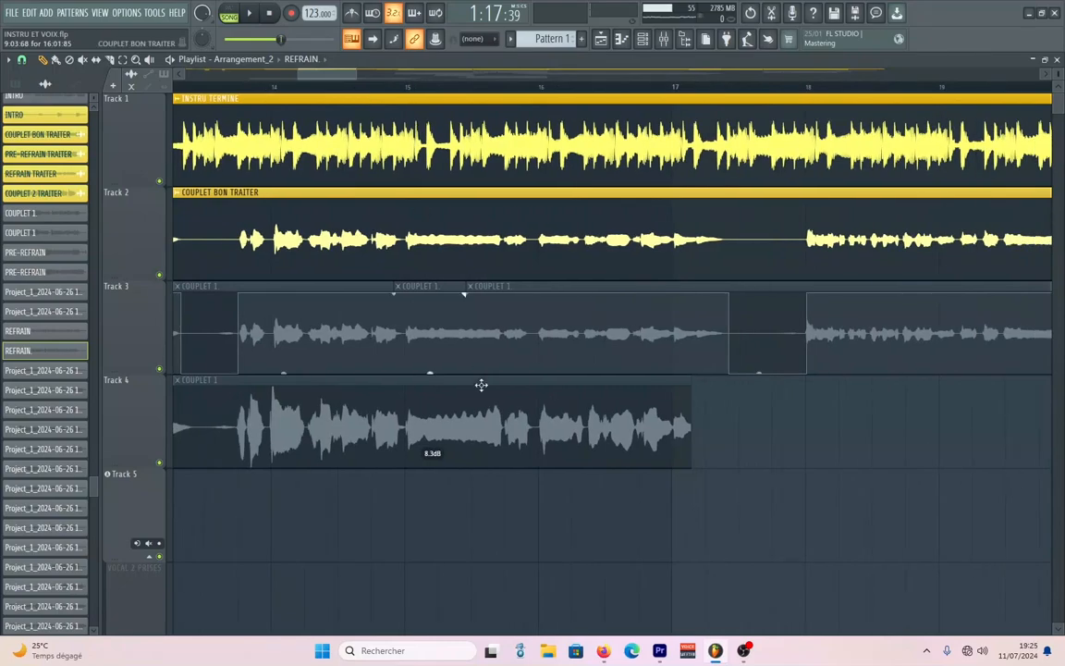
drag(435, 465, 434, 465)
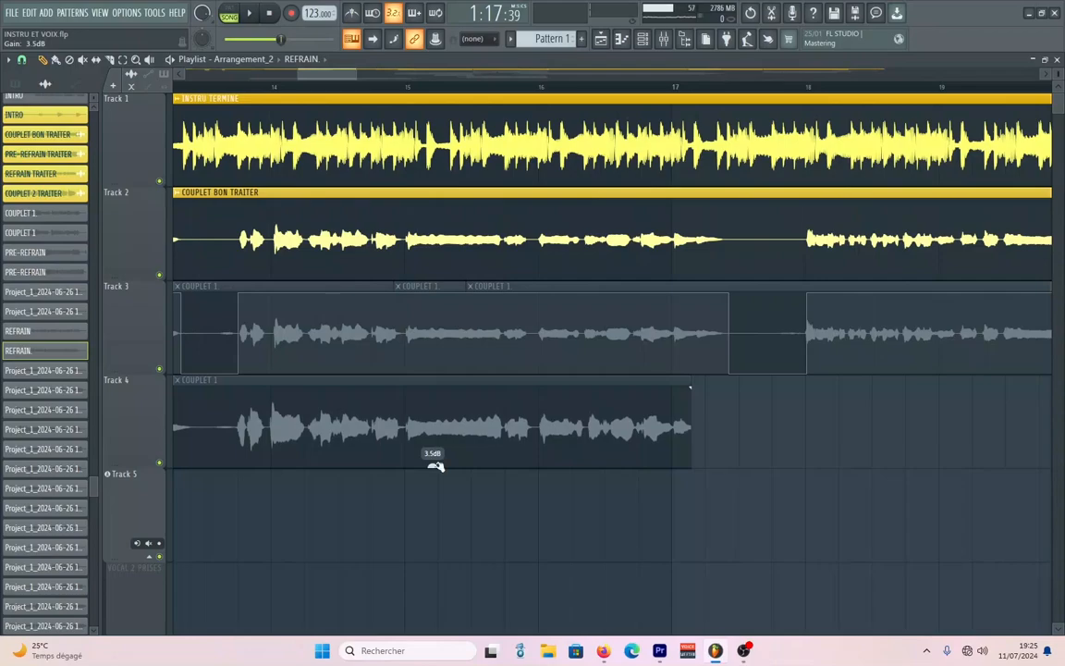
drag(434, 465, 435, 466)
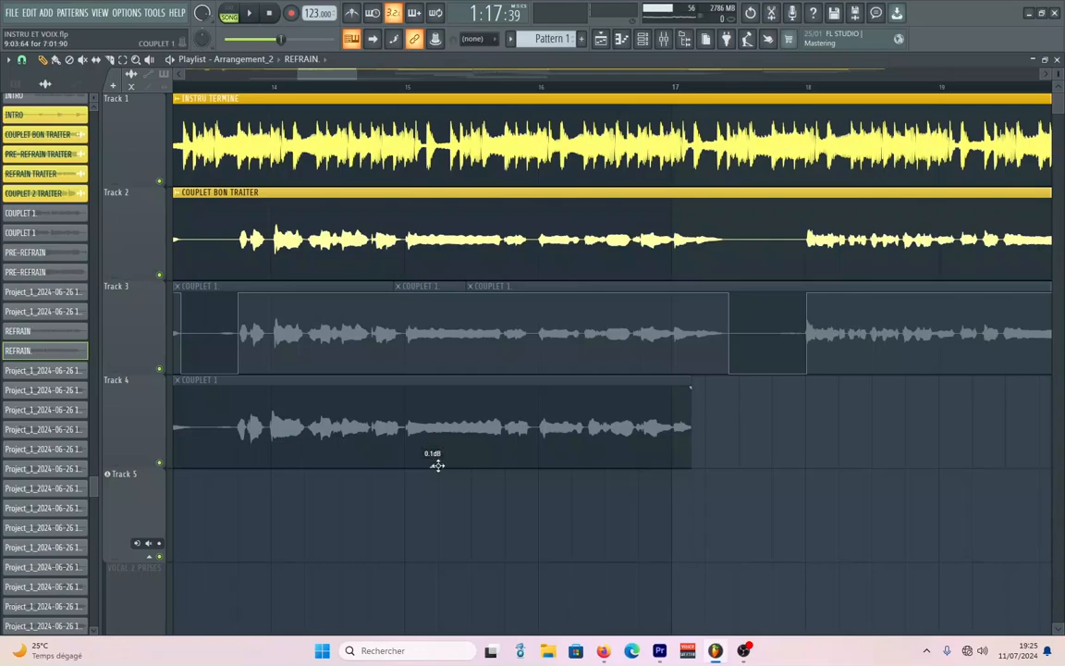
Step: Open the mixer over the lower half of the playlist and fit the whole song arrangement into view above it
click(664, 40)
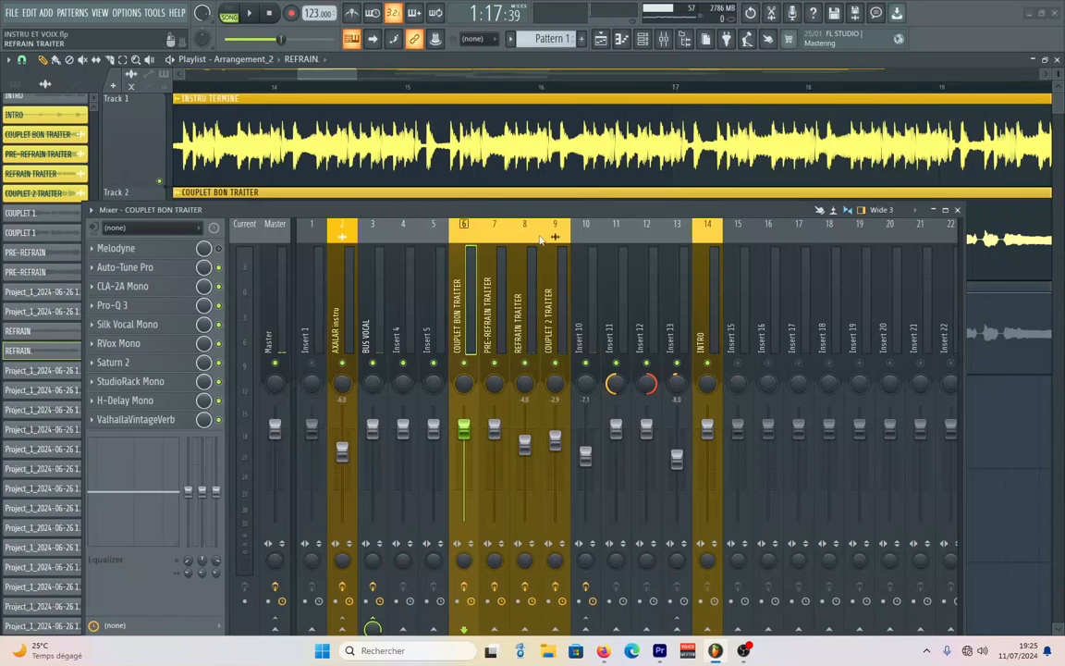
drag(543, 204, 543, 406)
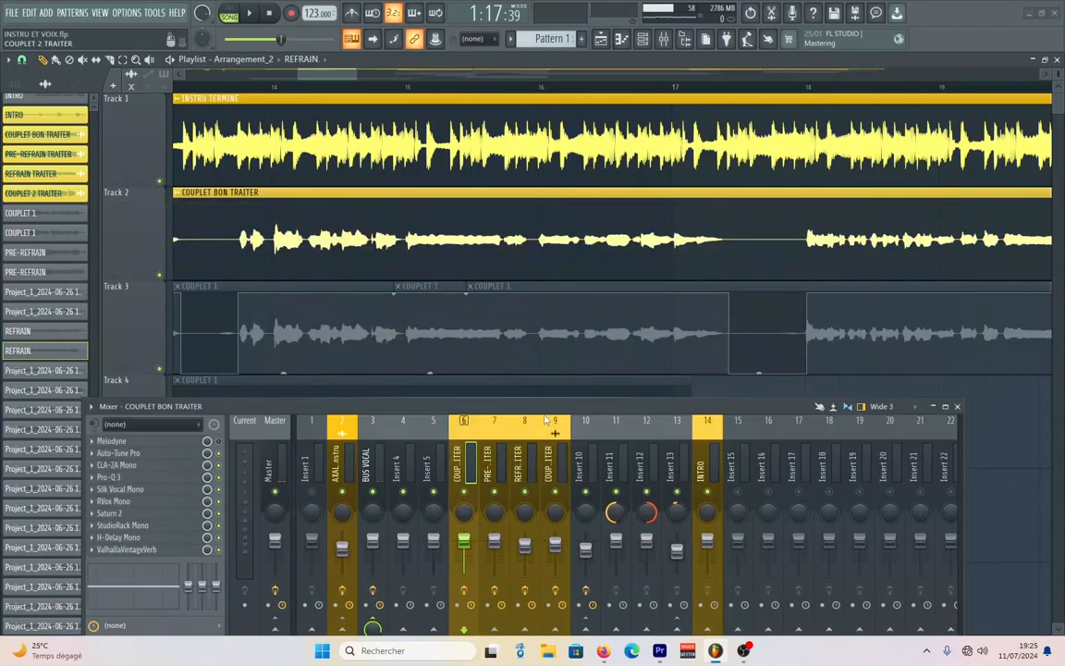
drag(251, 75, 184, 75)
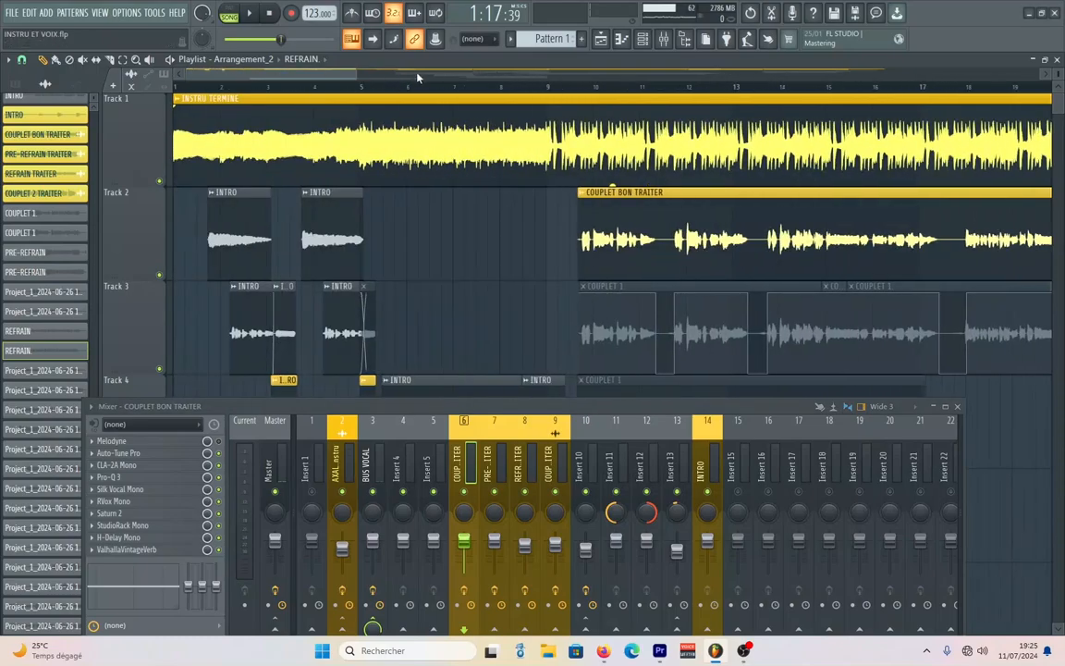
drag(357, 76, 942, 76)
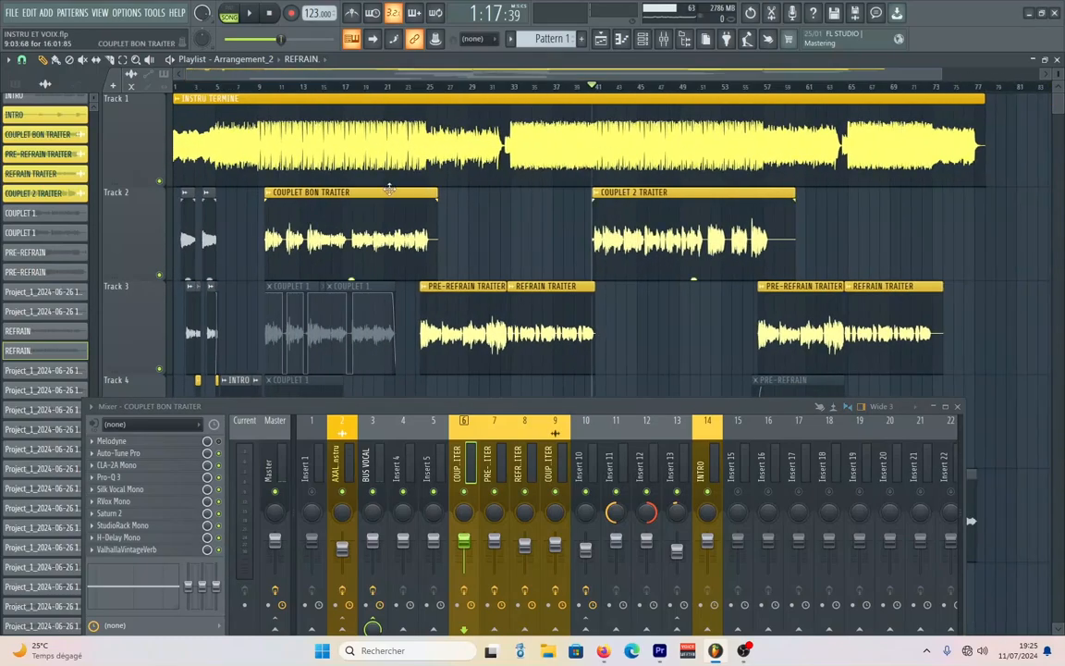
drag(1059, 86, 1058, 113)
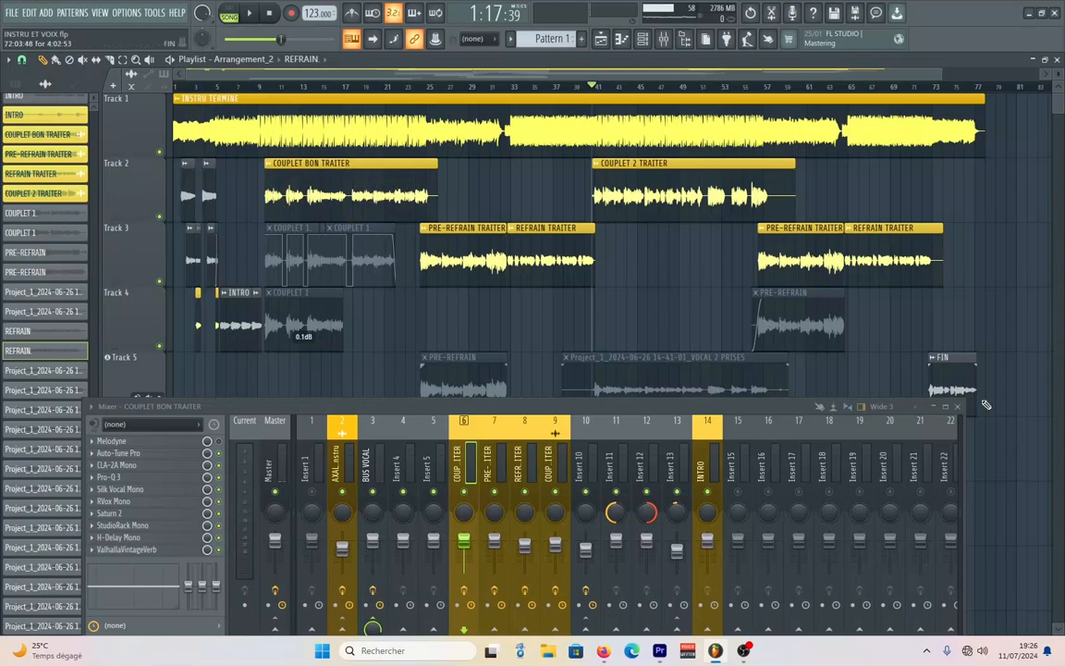
scroll(670, 335, down, 2)
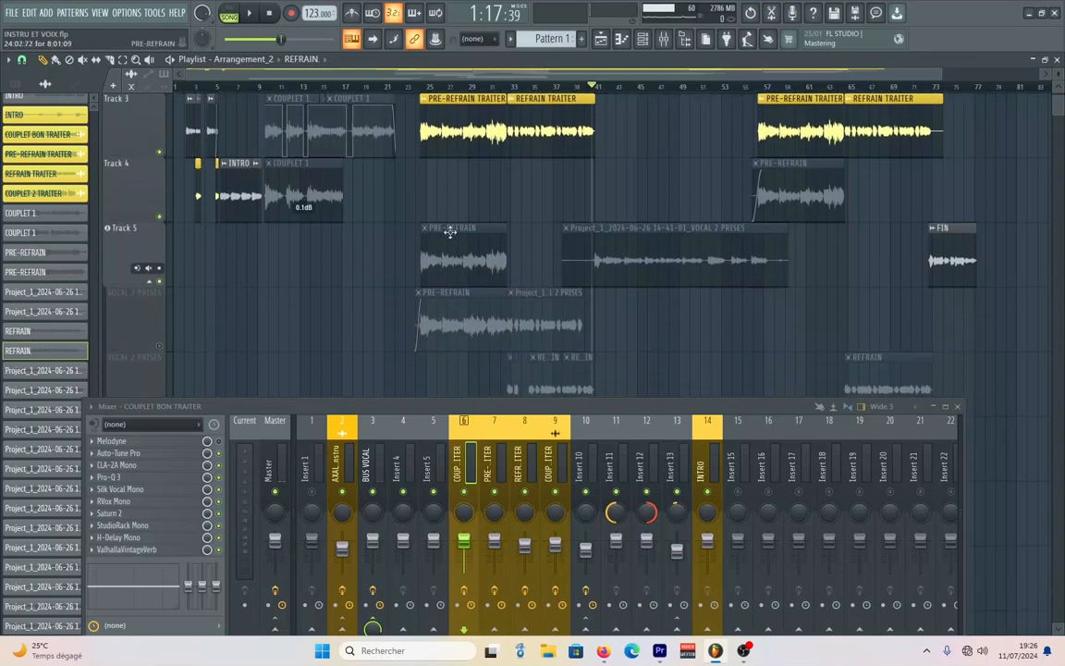
scroll(436, 225, up, 2)
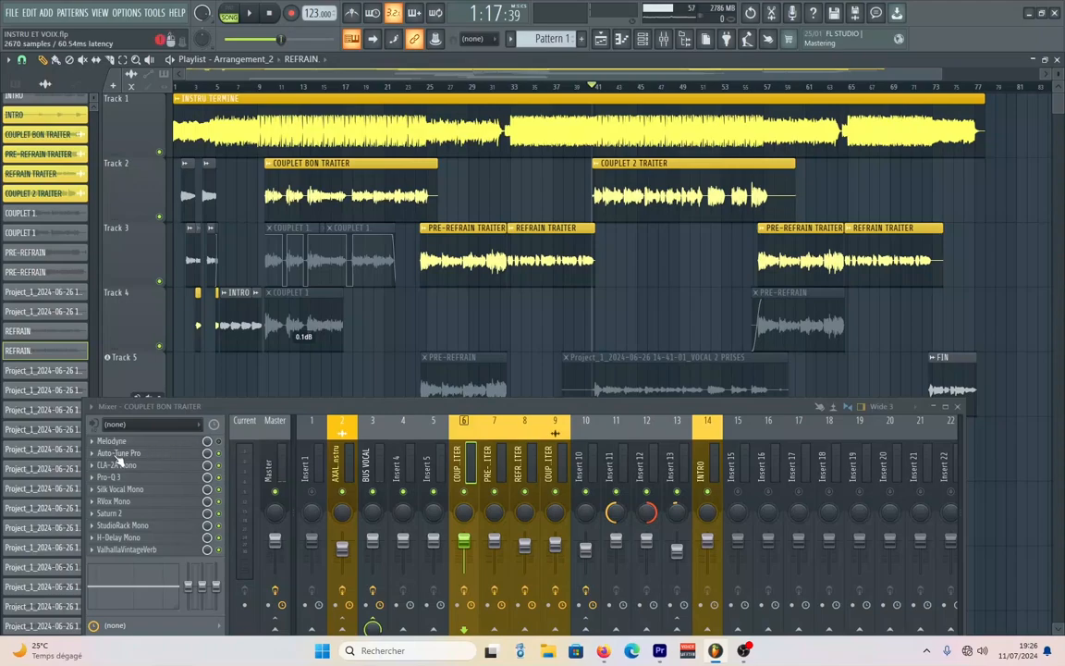
Step: Examine the Auto-Tune Pro settings and the Melodyne note edits on the COUPLET BON TRAITER mixer track
click(117, 454)
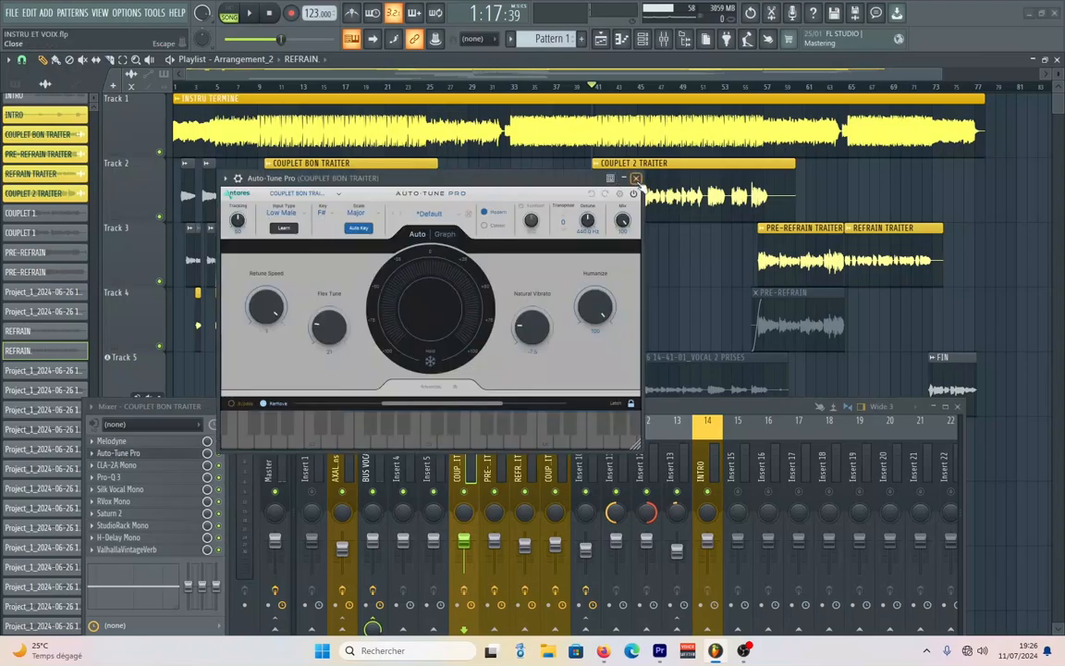
click(636, 178)
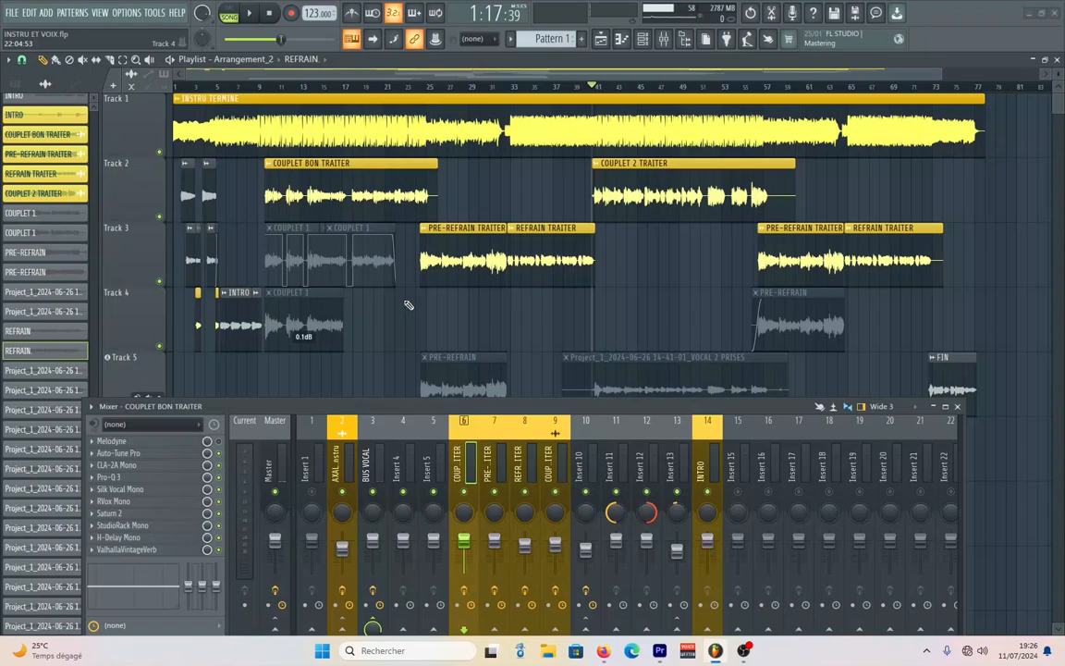
click(112, 442)
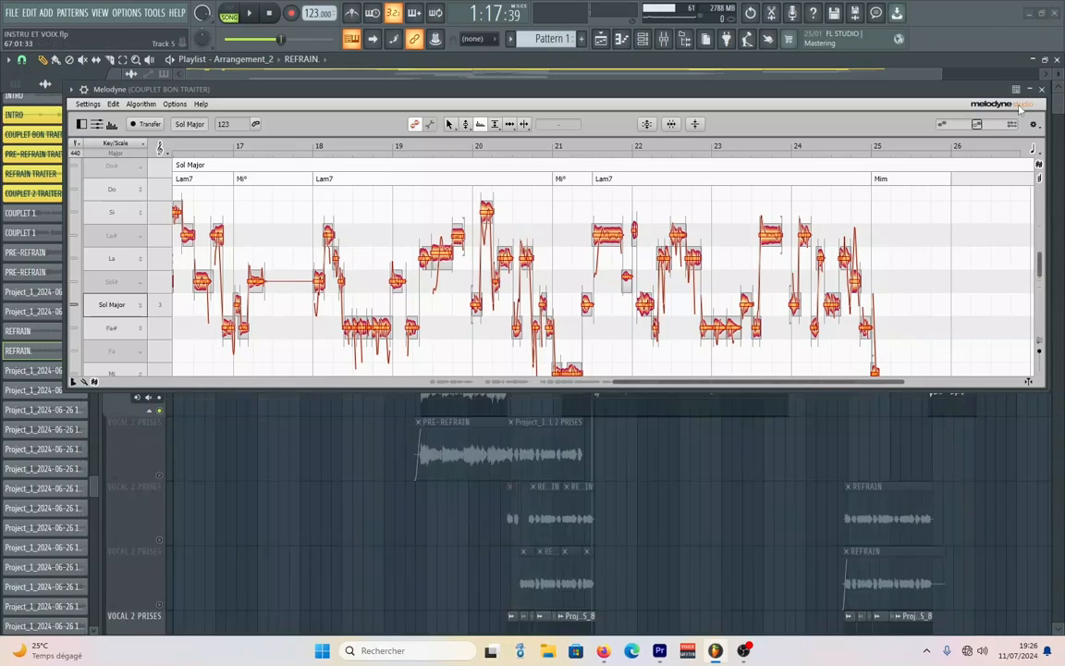
drag(749, 112, 694, 303)
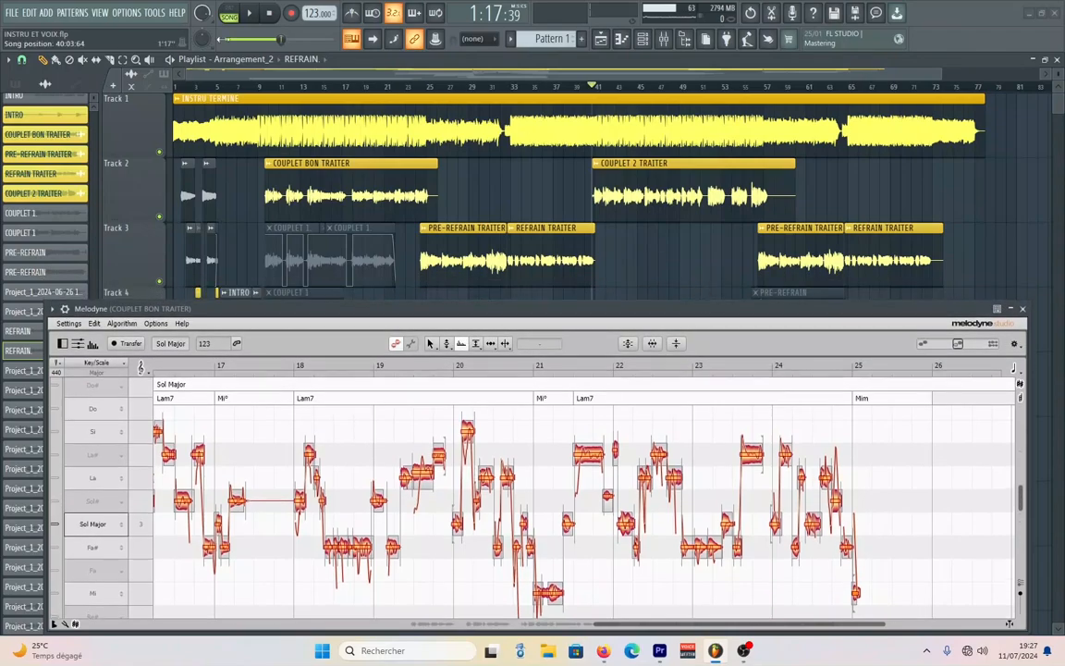
scroll(462, 119, down, 1)
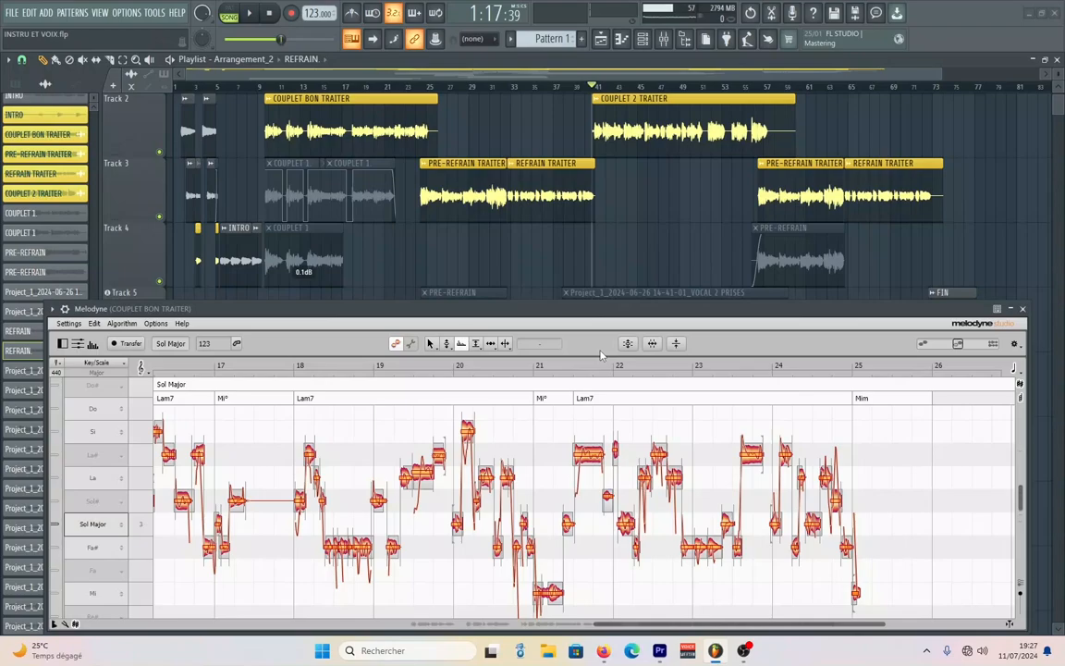
drag(662, 626, 577, 639)
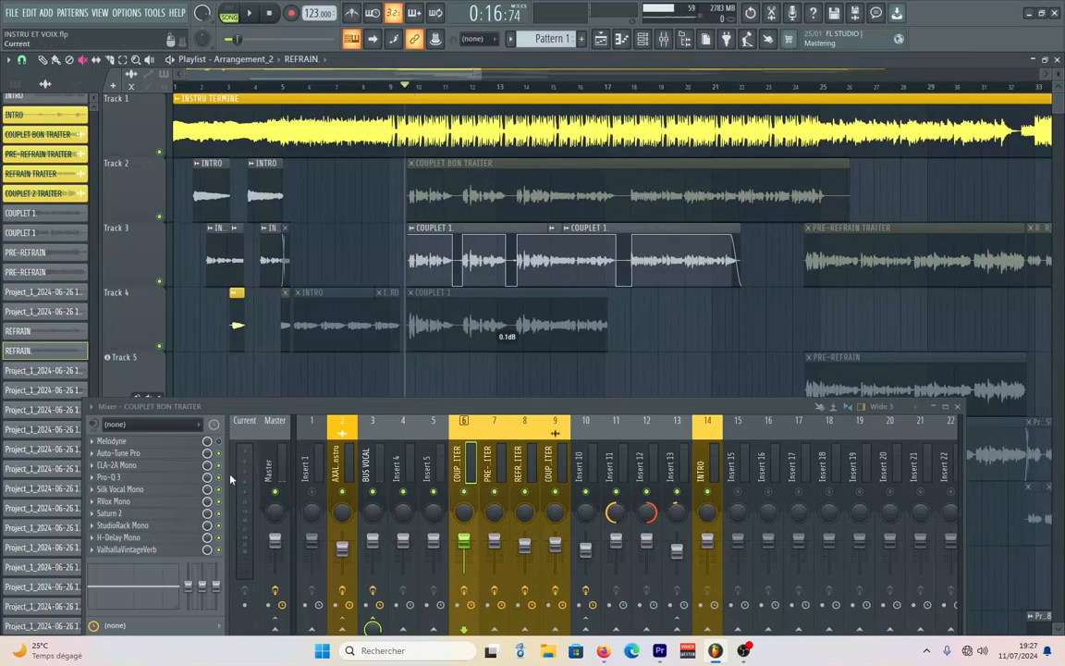
Step: Route the COUPLET 1. vocal on Track 3 to mixer track 18 and look over the neighbouring mixer tracks
click(644, 38)
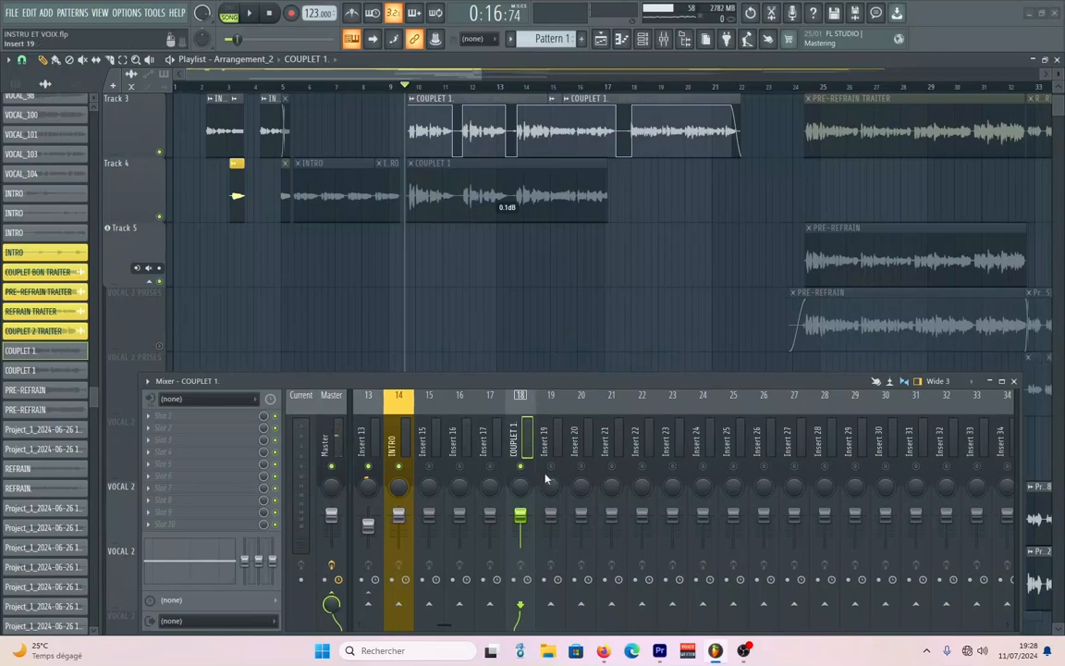
scroll(648, 433, up, 3)
scroll(566, 413, up, 3)
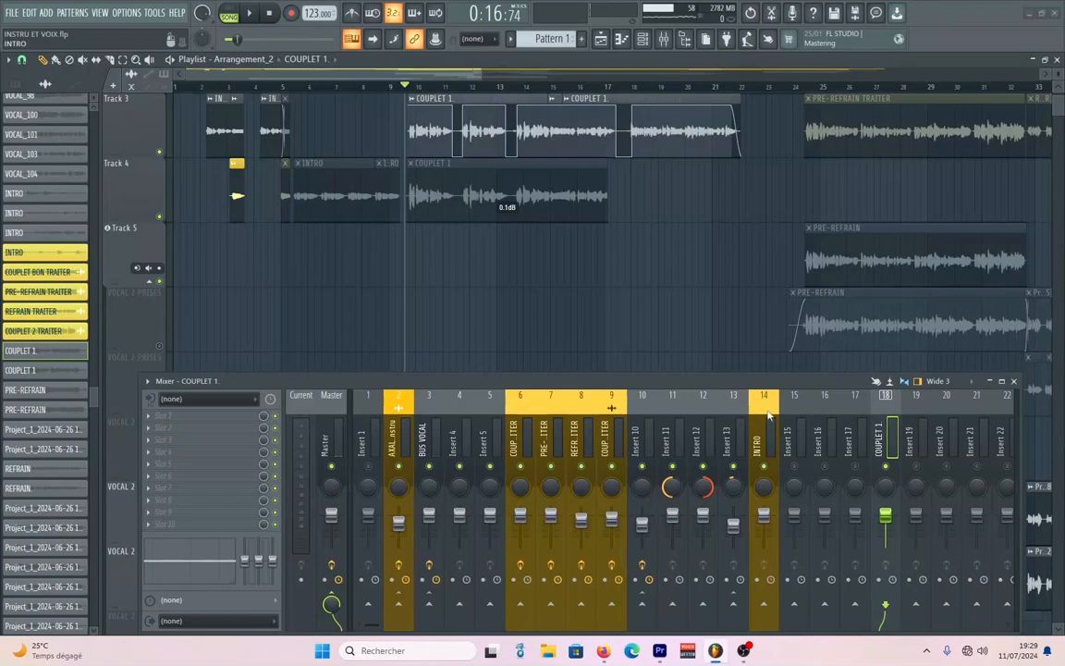
scroll(710, 410, down, 2)
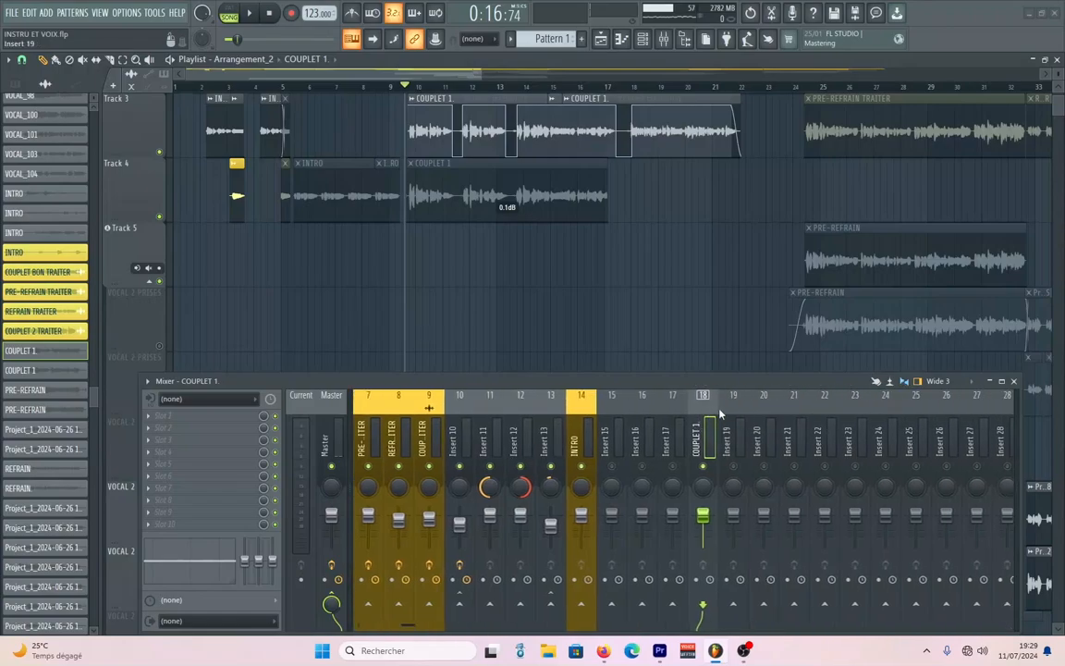
Step: Load Melodyne into the first effect slot of the COUPLET 1. mixer track and close its editor
click(147, 422)
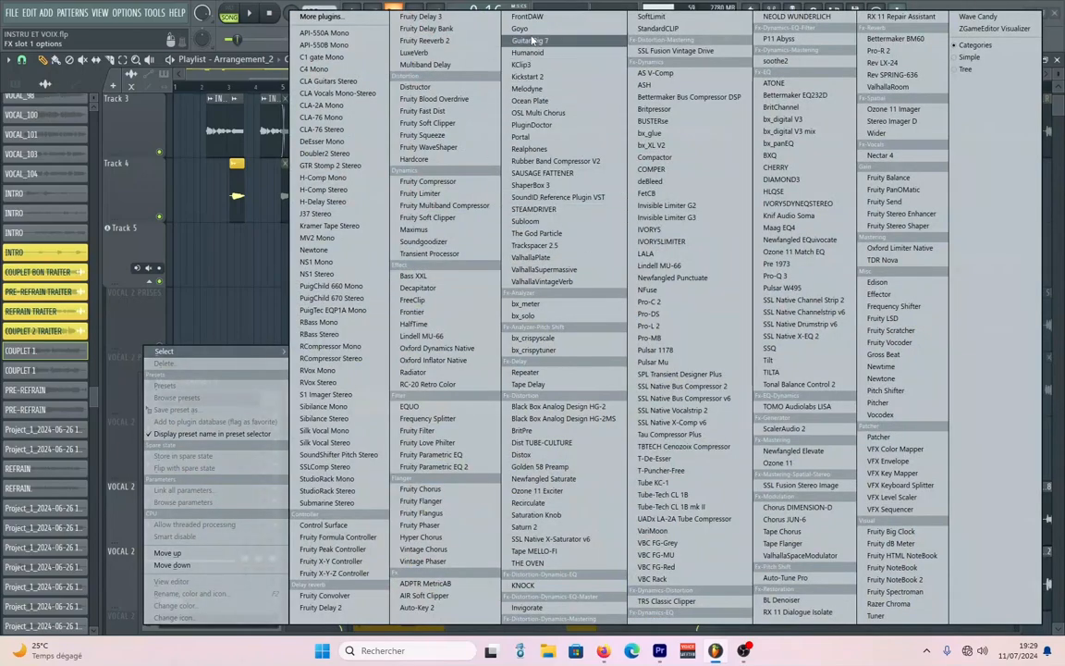
click(527, 89)
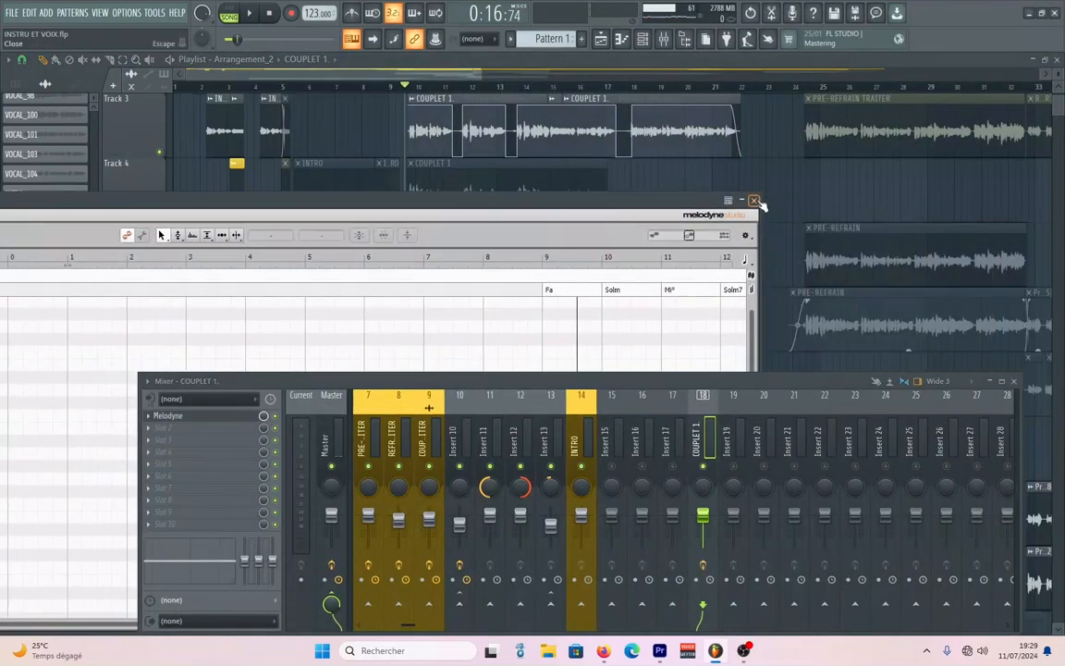
click(755, 201)
scroll(688, 413, left, 3)
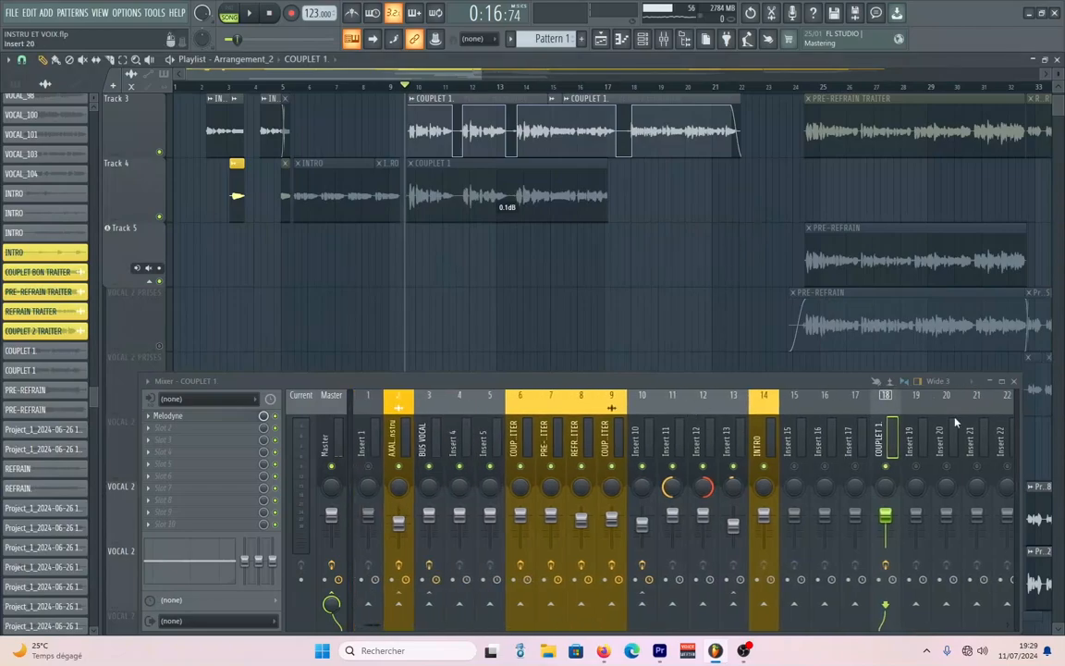
Step: Load Auto-Tune Pro into the second effect slot of the COUPLET 1. mixer track and close the mixer
click(151, 435)
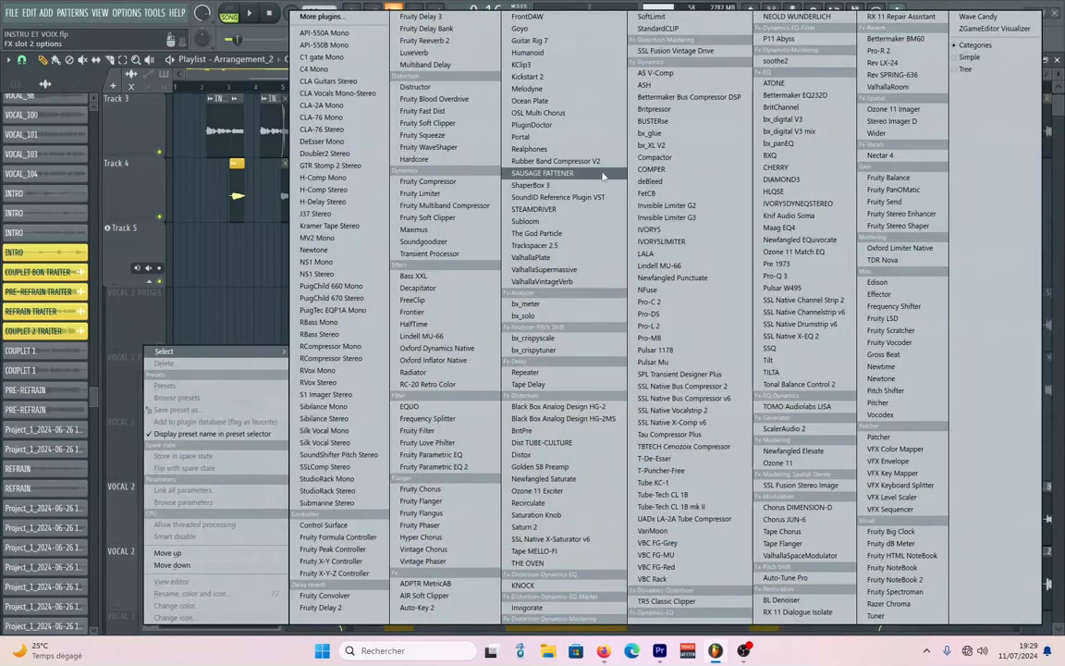
click(779, 577)
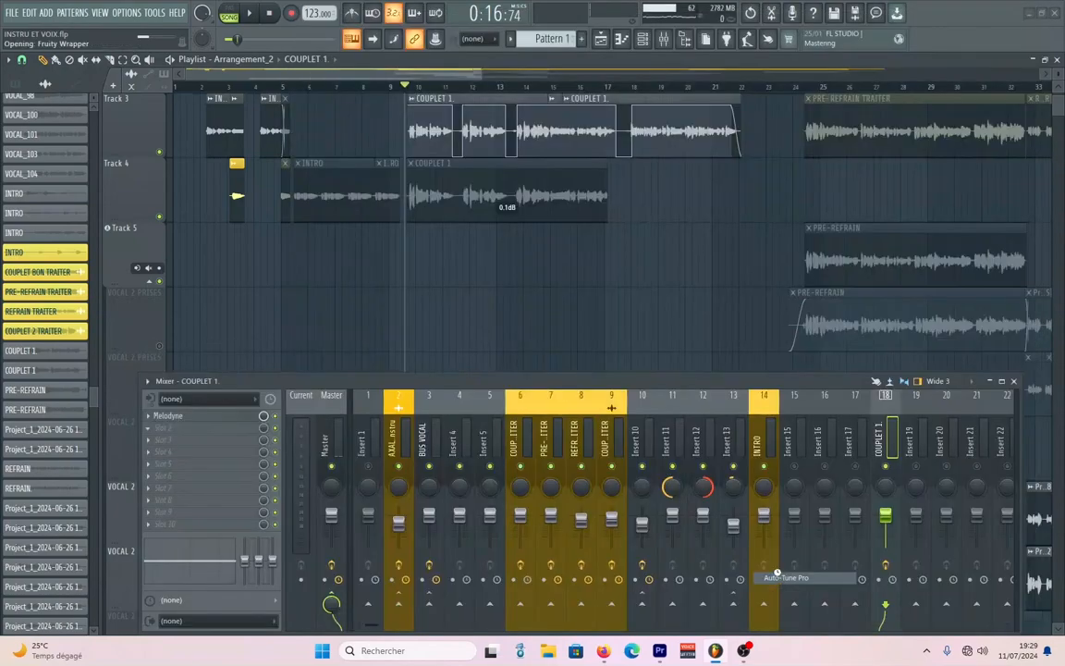
drag(443, 234, 306, 55)
click(1016, 381)
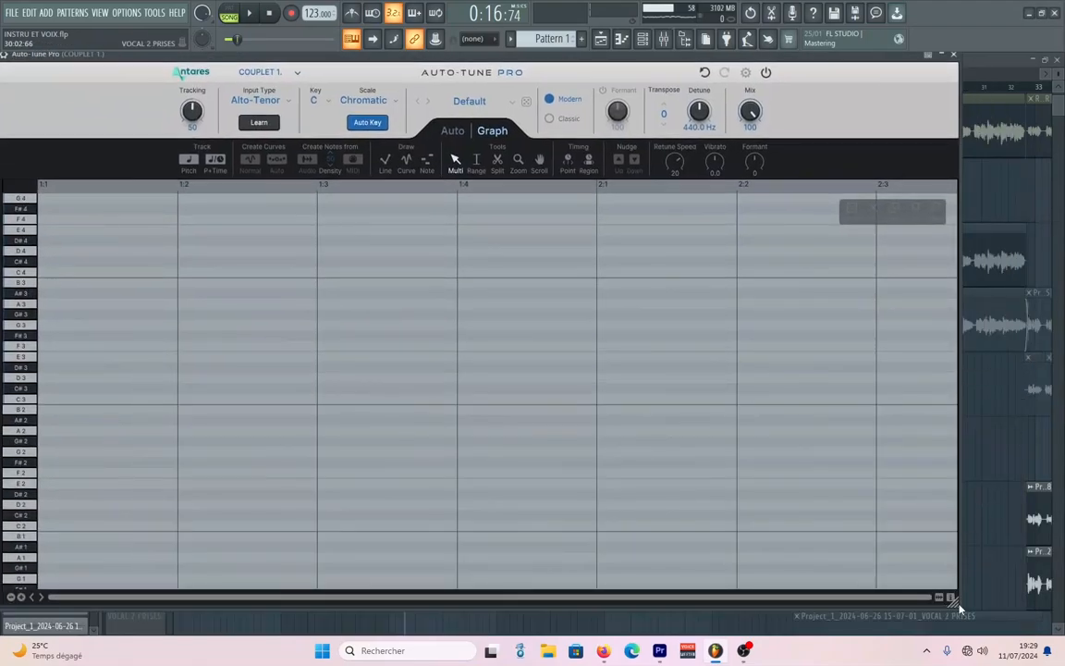
Step: Switch Auto-Tune Pro from Graph to Auto mode, shrink its window and place it clear of the start of the COUPLET 1. clips
drag(954, 603, 594, 442)
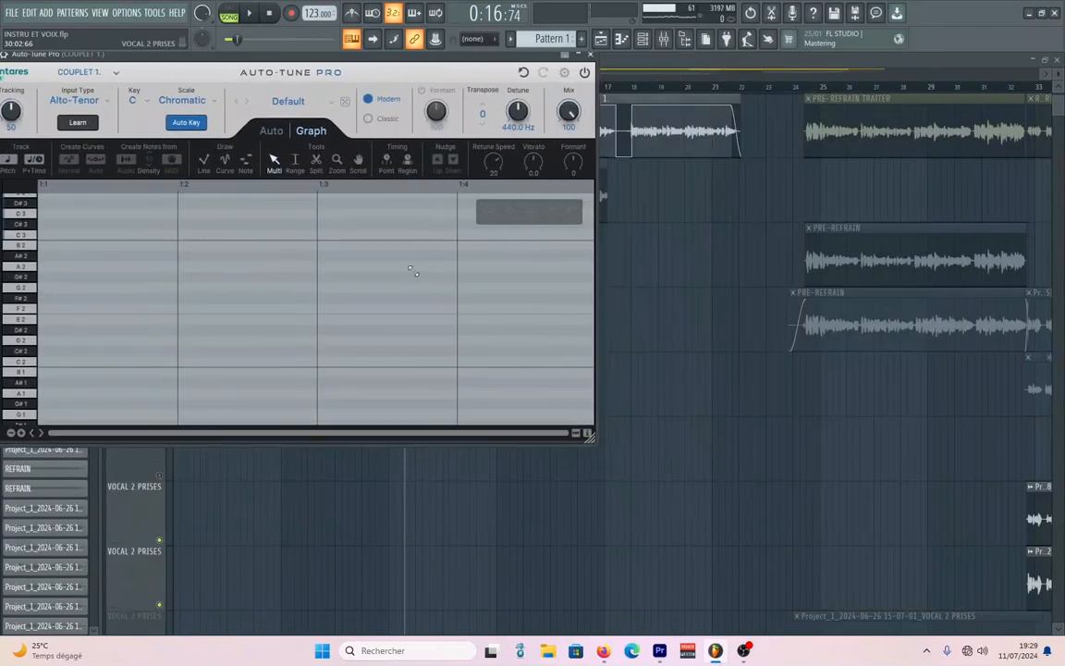
drag(285, 56, 390, 71)
click(568, 229)
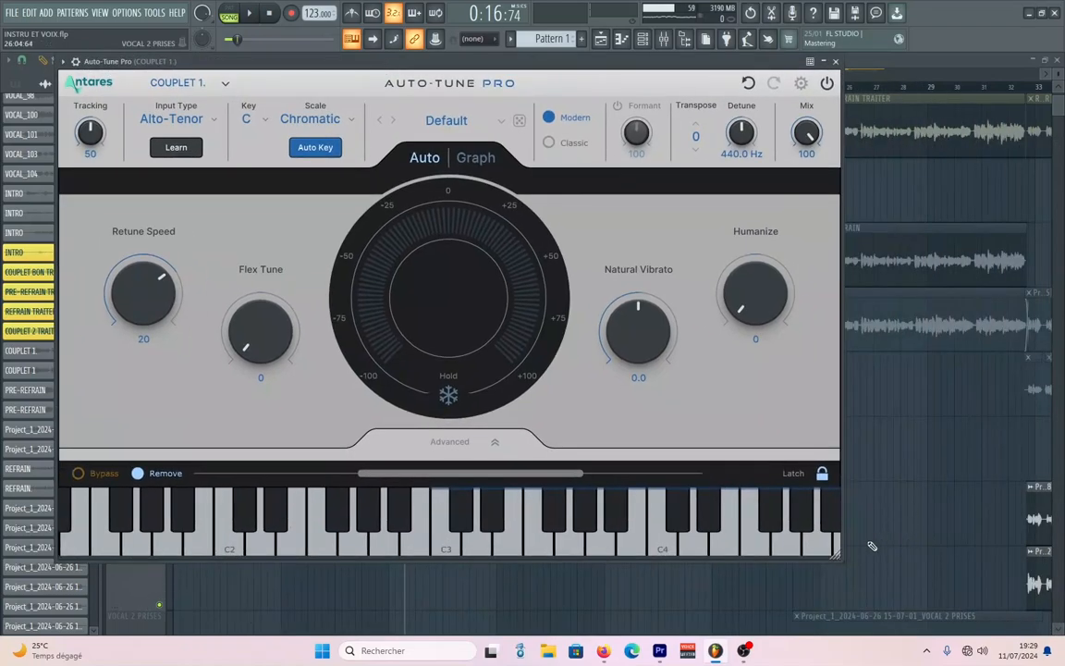
drag(838, 557, 516, 354)
drag(324, 69, 823, 124)
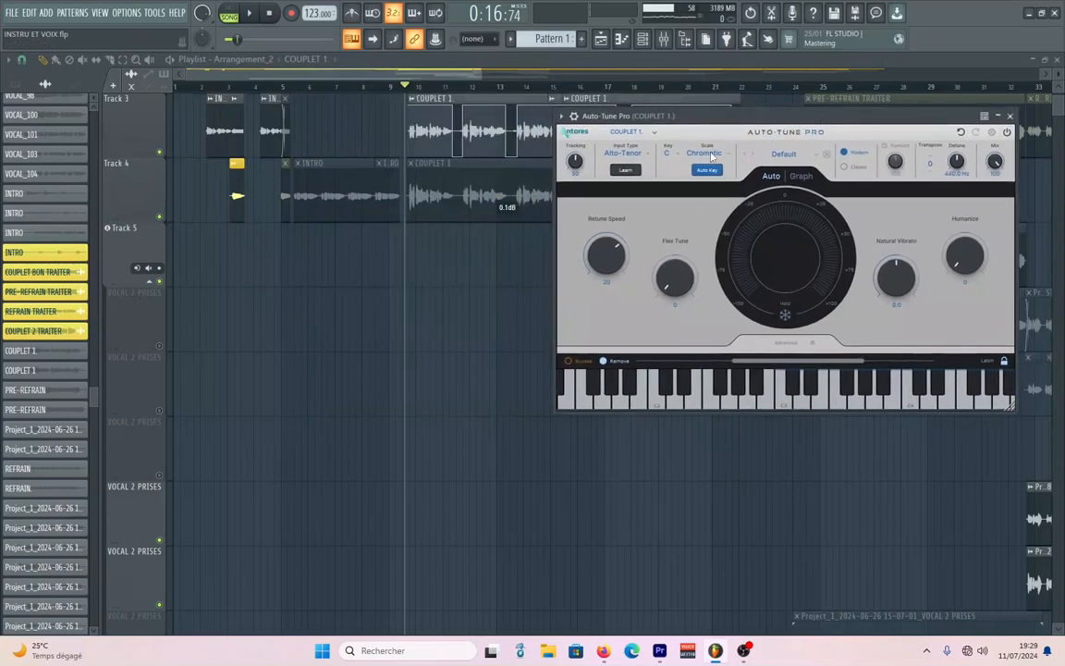
Step: Set Auto-Tune Pro's key to F# and its scale to Major
click(679, 159)
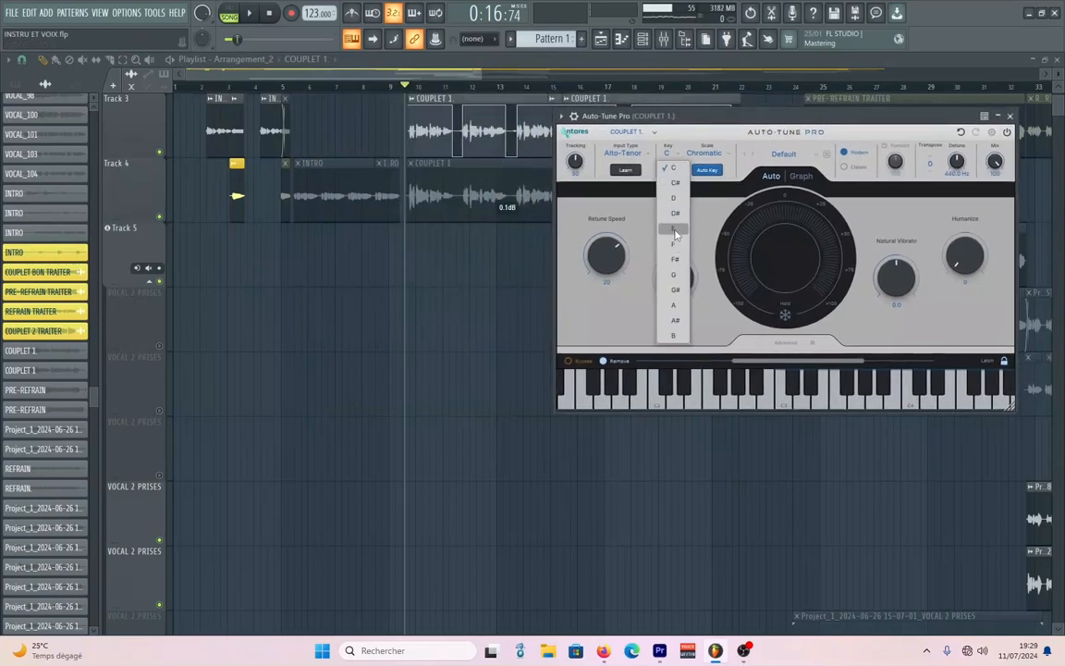
click(675, 244)
click(704, 153)
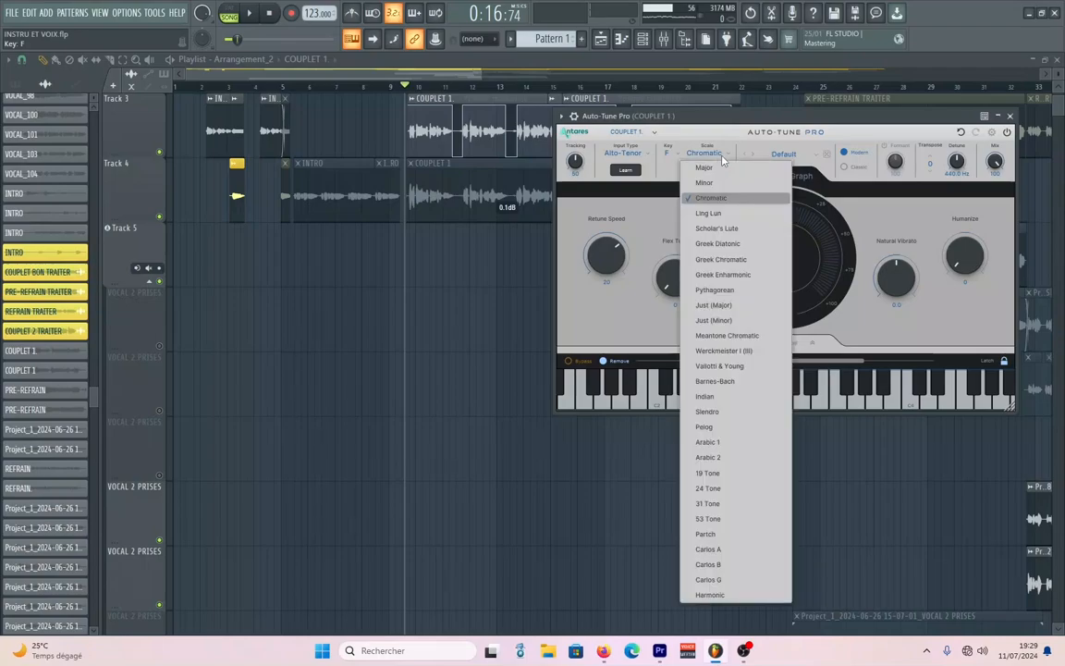
click(719, 168)
click(705, 153)
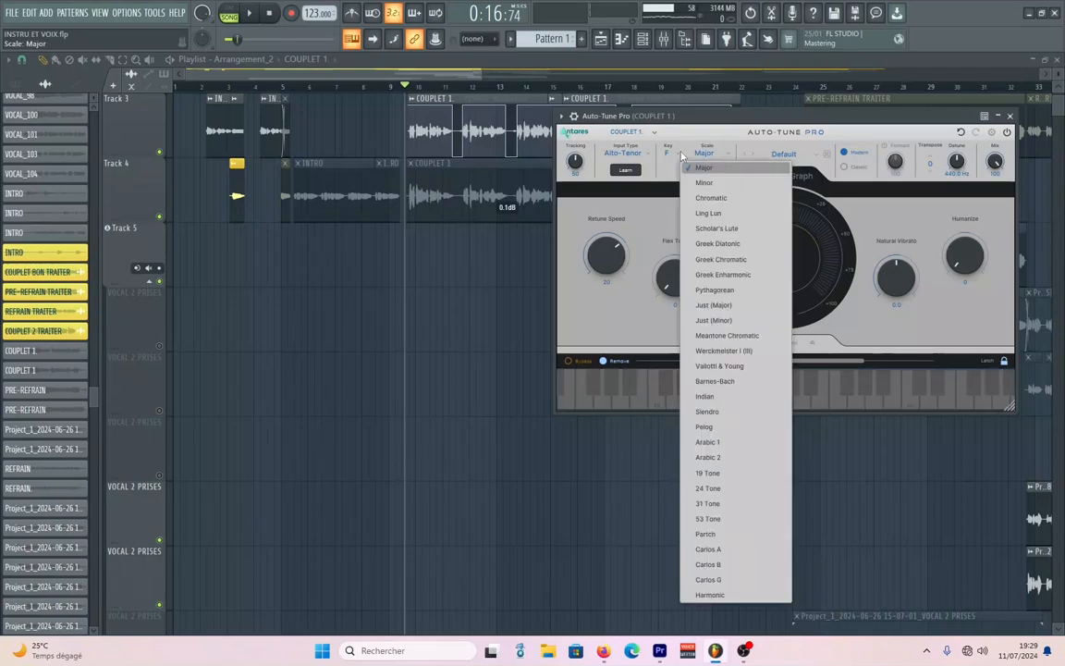
click(703, 197)
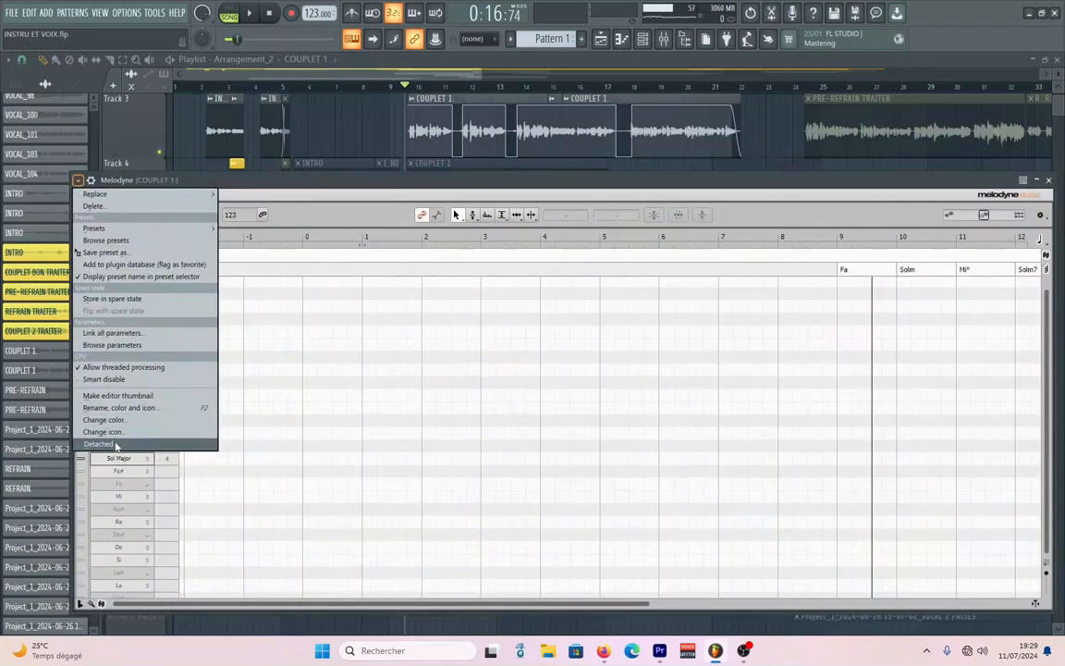
Step: Detach the Melodyne and Auto-Tune Pro windows and arrange them so the COUPLET 1 clips remain visible in the playlist
click(116, 445)
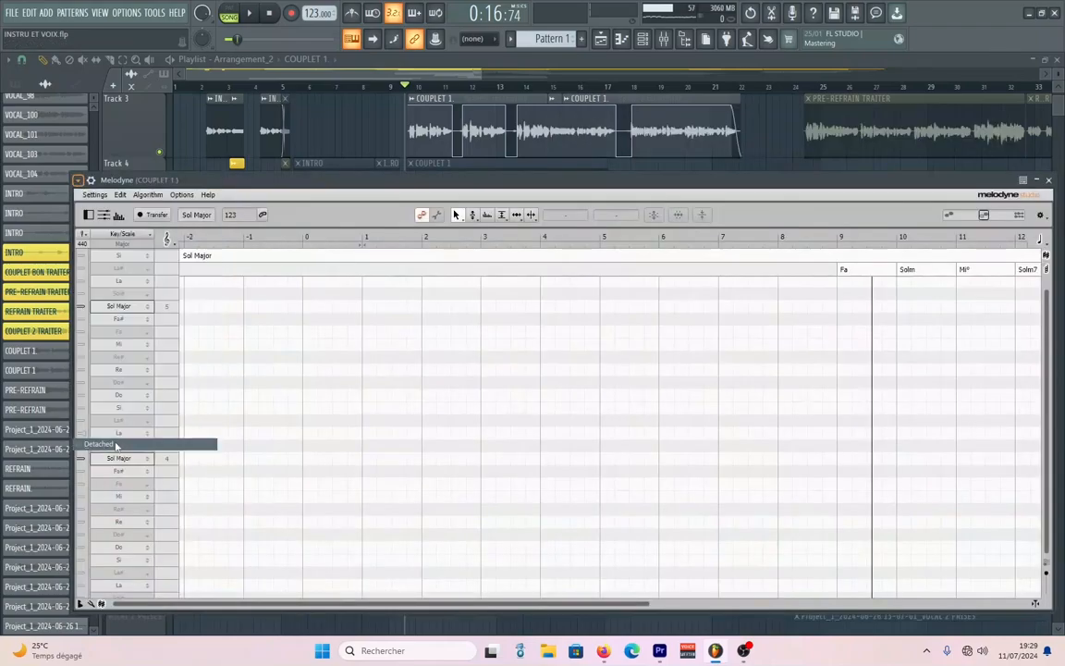
drag(506, 172, 506, 326)
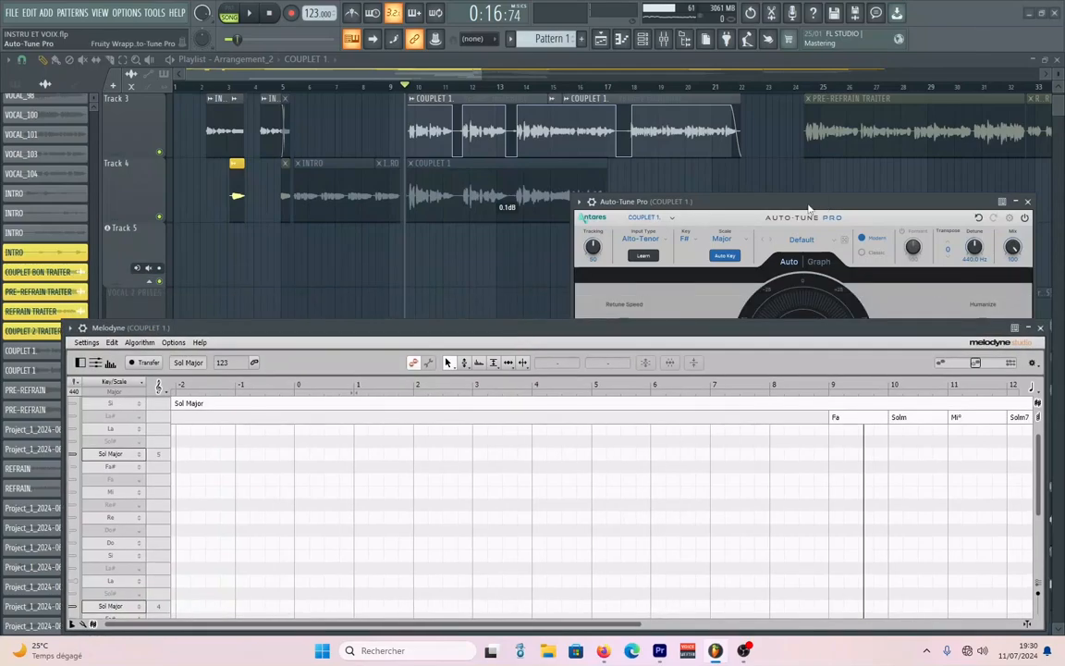
drag(827, 205, 786, 72)
click(538, 71)
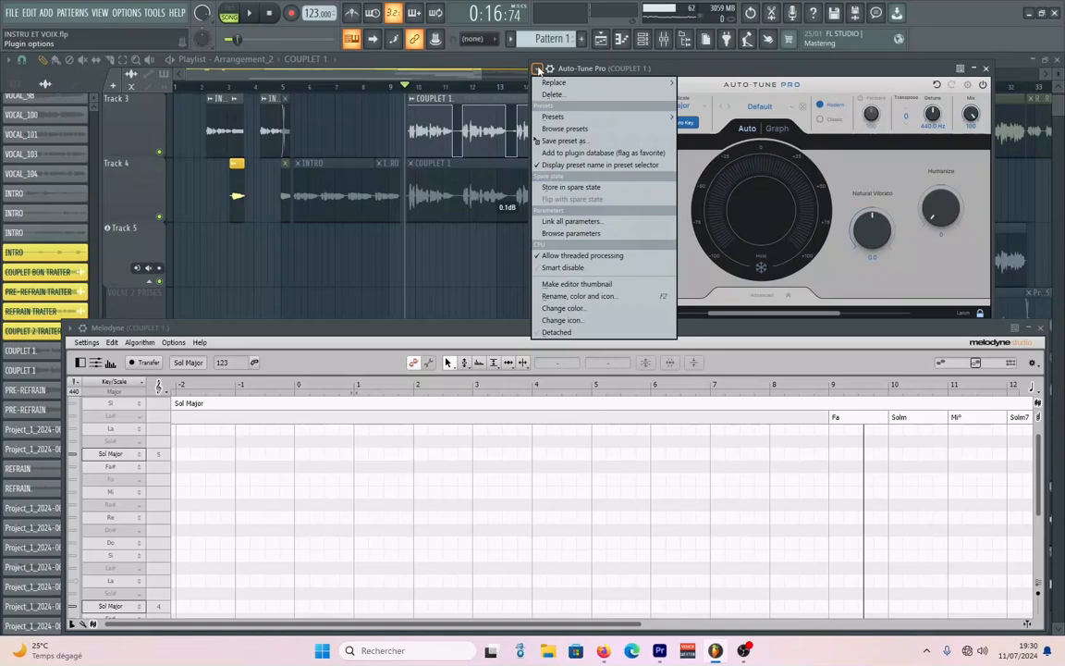
click(569, 332)
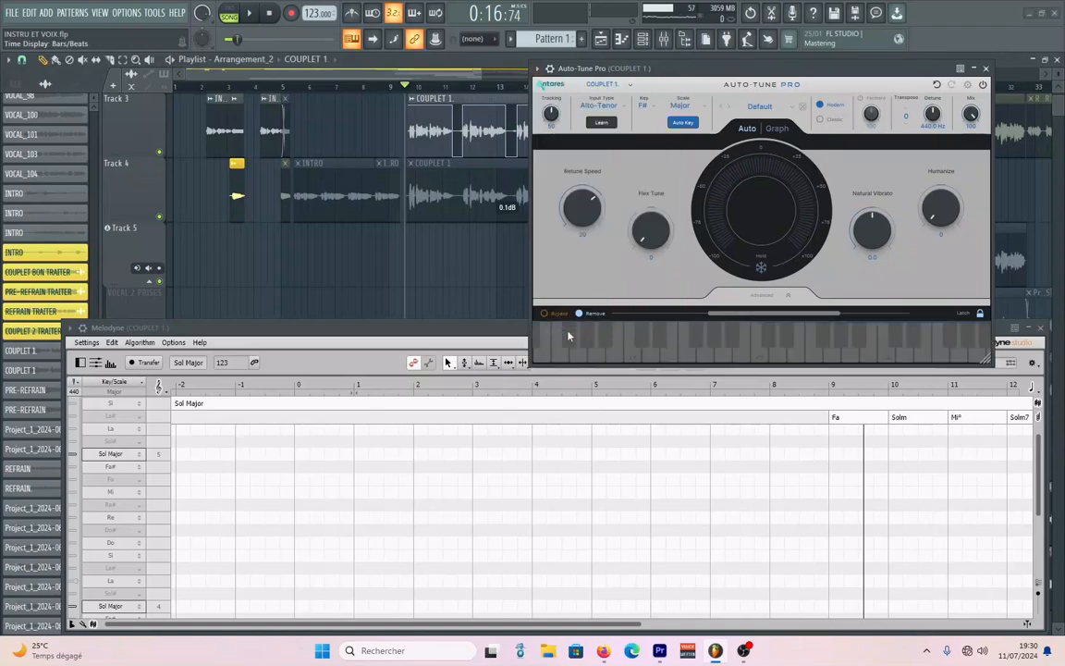
drag(790, 71, 879, 50)
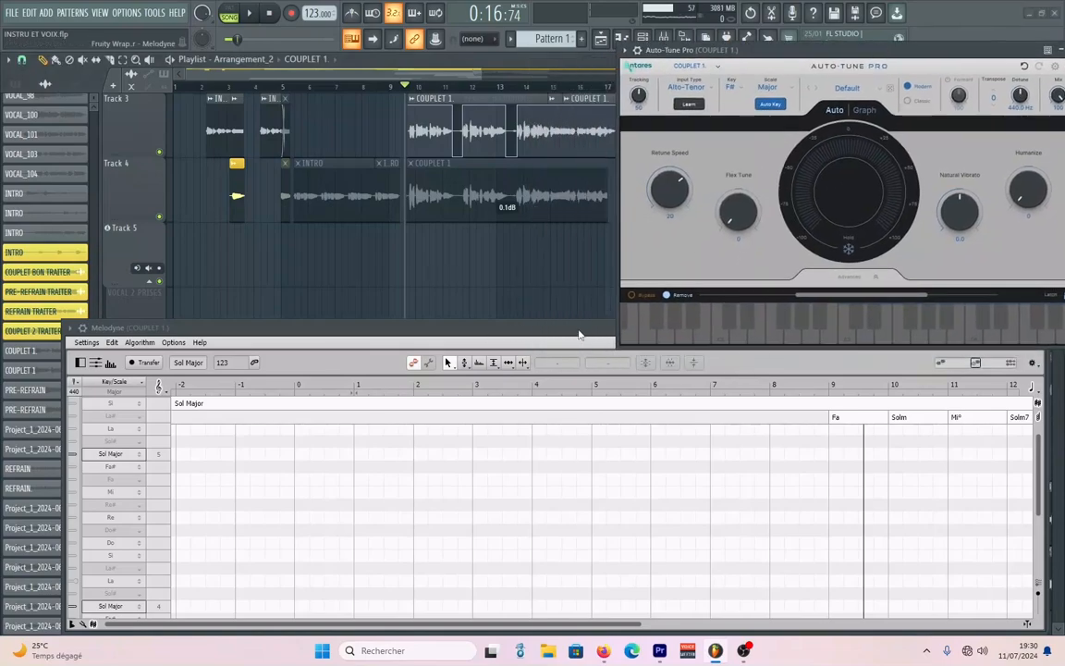
drag(573, 332, 504, 341)
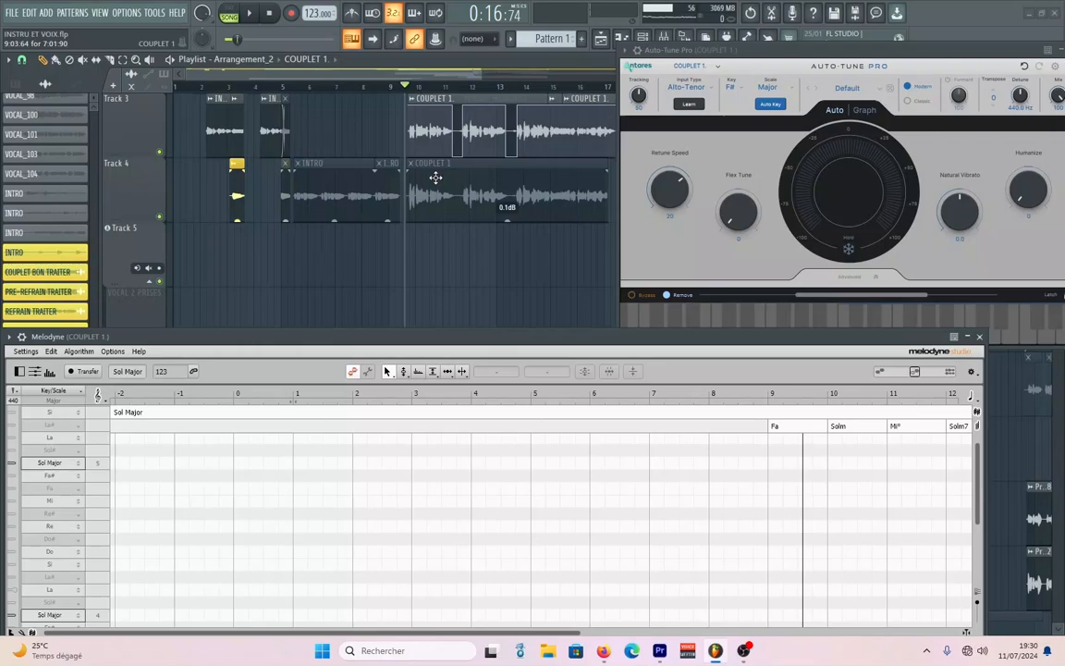
Step: Bring the complete COUPLET 1. clips into view in the playlist and reposition the Auto-Tune Pro and Melodyne windows clear of them
scroll(441, 83, down, 3)
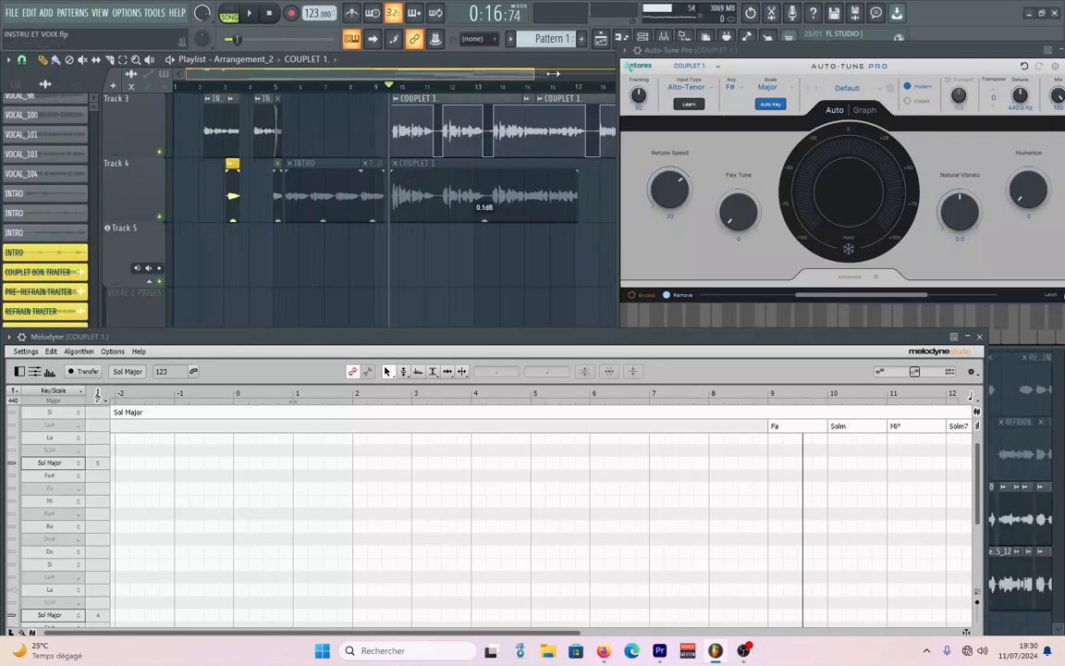
scroll(441, 83, up, 2)
scroll(426, 84, up, 1)
drag(414, 78, 436, 74)
drag(742, 53, 750, 83)
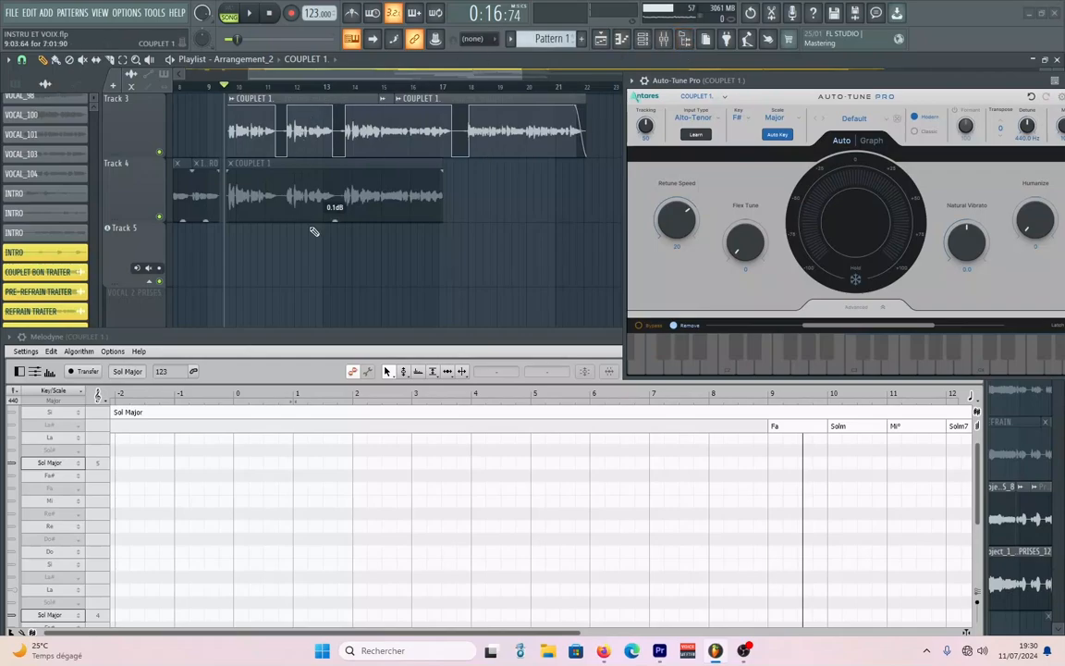
drag(268, 338, 292, 338)
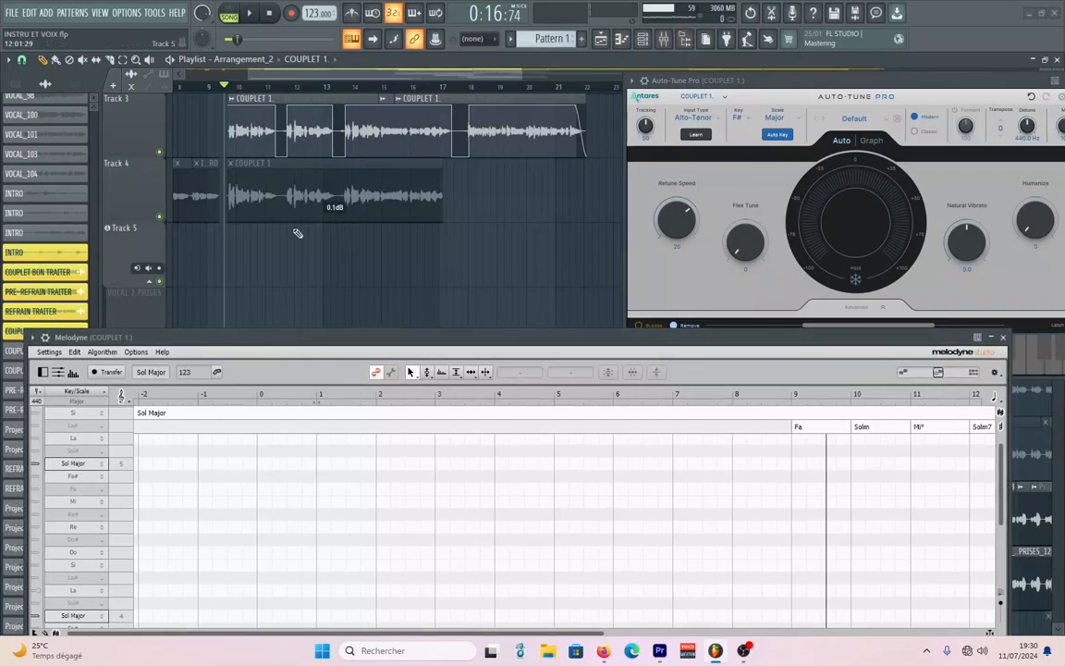
Step: Arm Transfer in Melodyne, play the song through to the end of the COUPLET 1. clips to capture the vocal, and stop playback
click(108, 373)
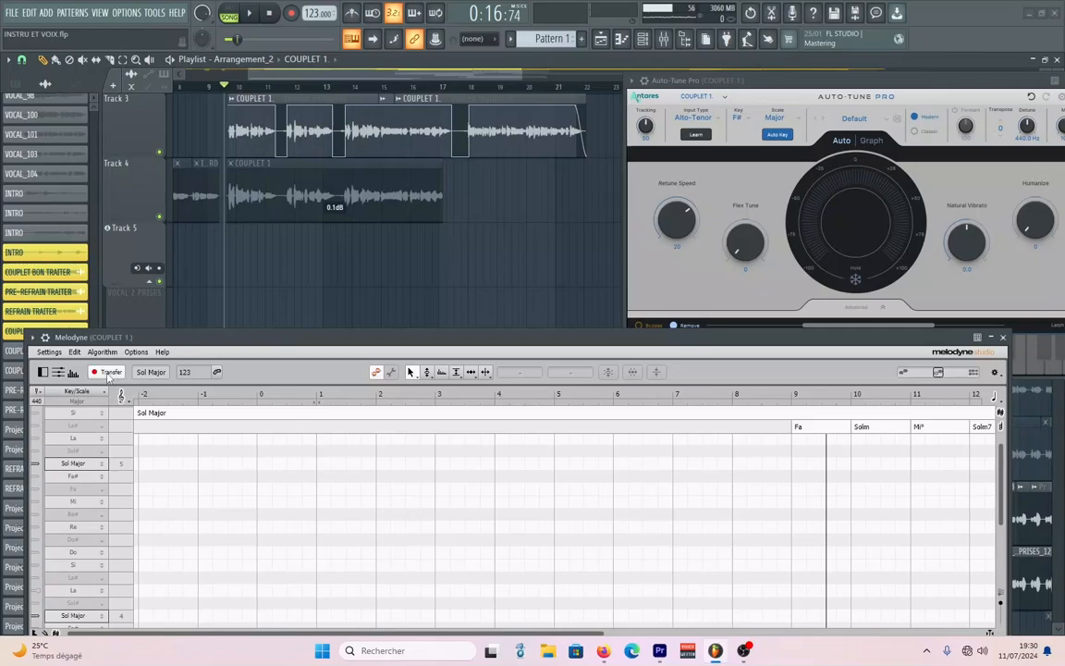
click(257, 19)
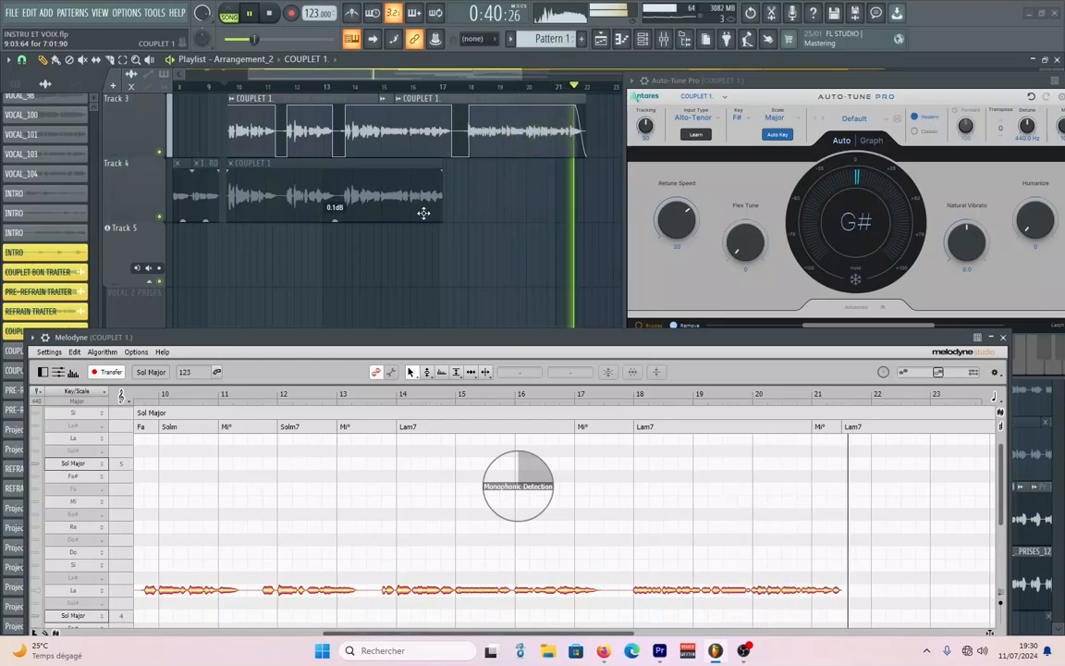
key(space)
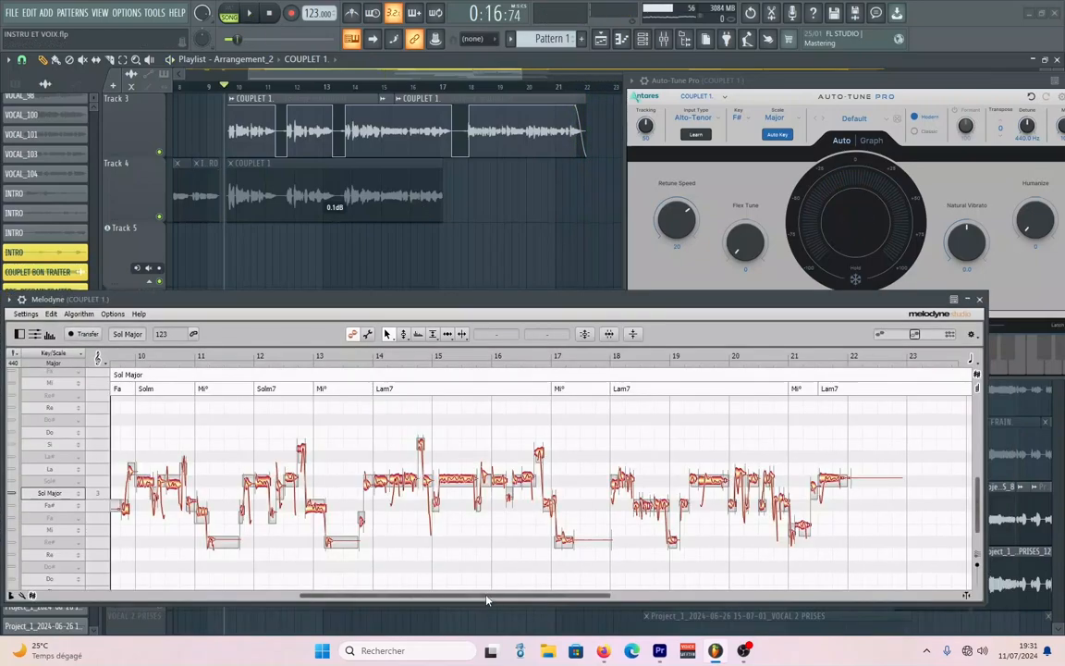
Step: Review the detection algorithms Melodyne offers for the transferred COUPLET 1. vocal and close the list
mouse_move(487, 599)
mouse_down()
mouse_move(452, 603)
mouse_move(504, 600)
mouse_up()
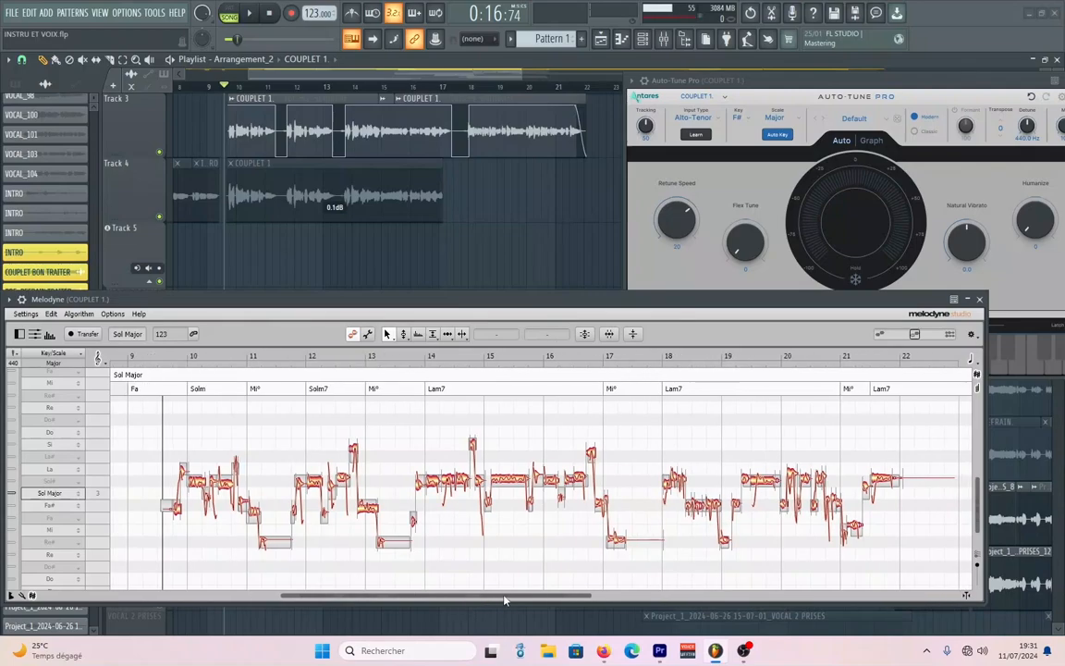
click(78, 315)
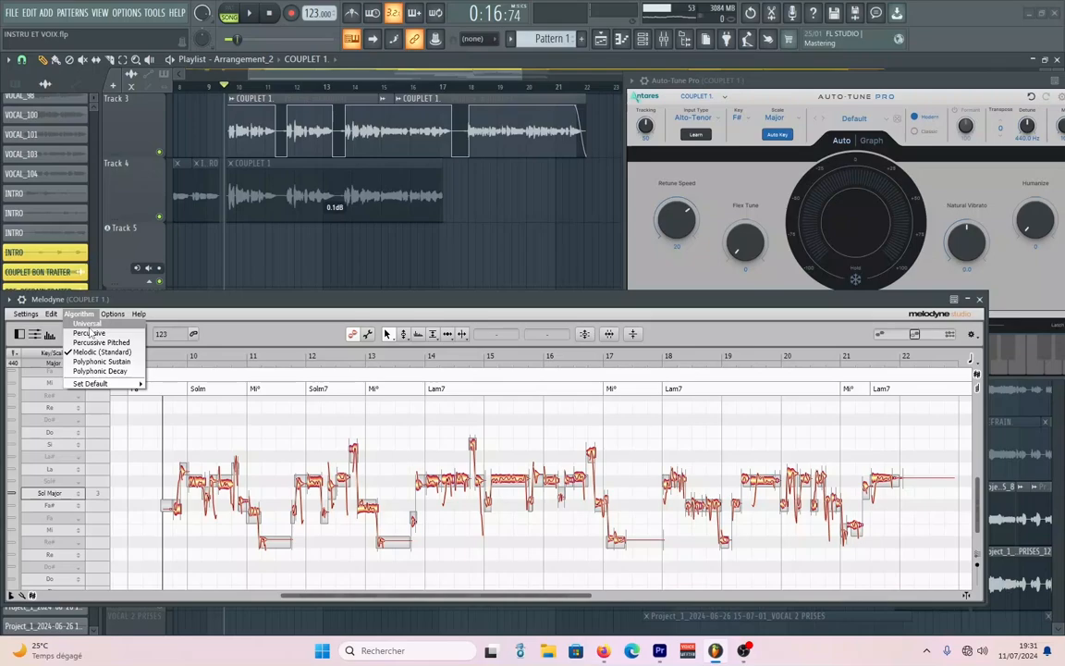
click(357, 311)
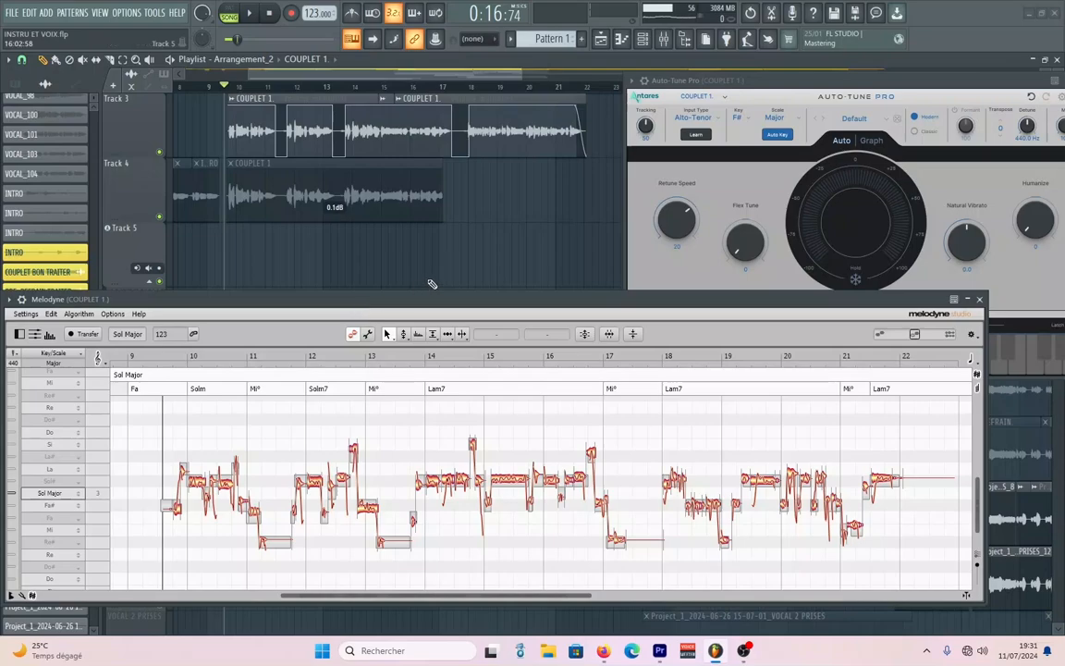
Step: Examine the detected notes and pitch curves of the first phrases from bar 9 to bar 15 in Melodyne
drag(573, 600, 531, 599)
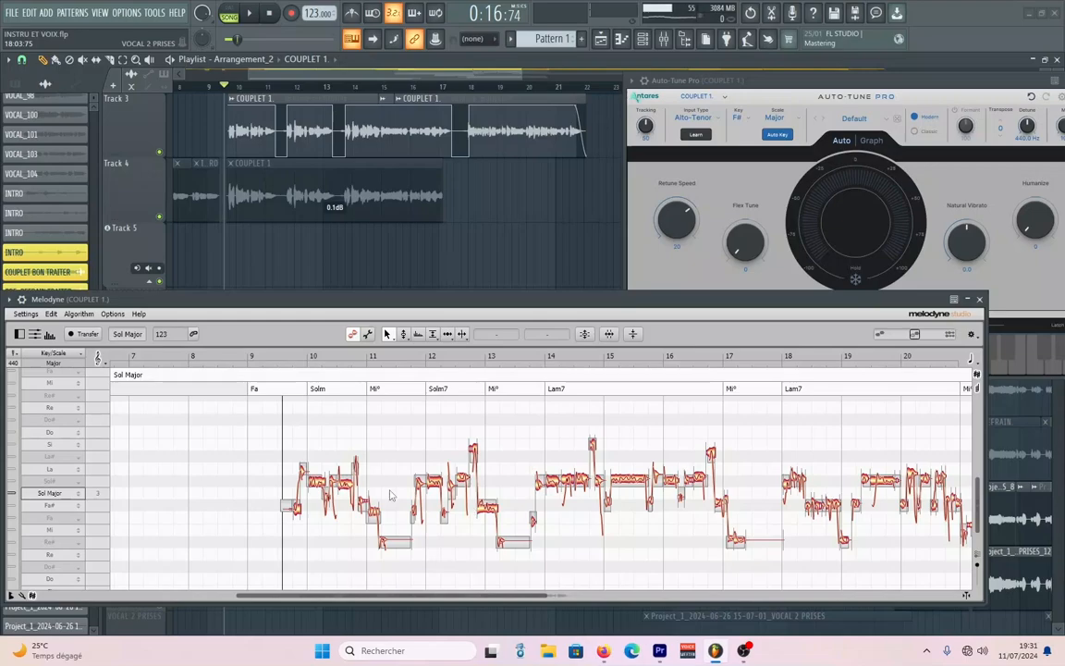
scroll(360, 489, up, 1)
scroll(360, 489, up, 3)
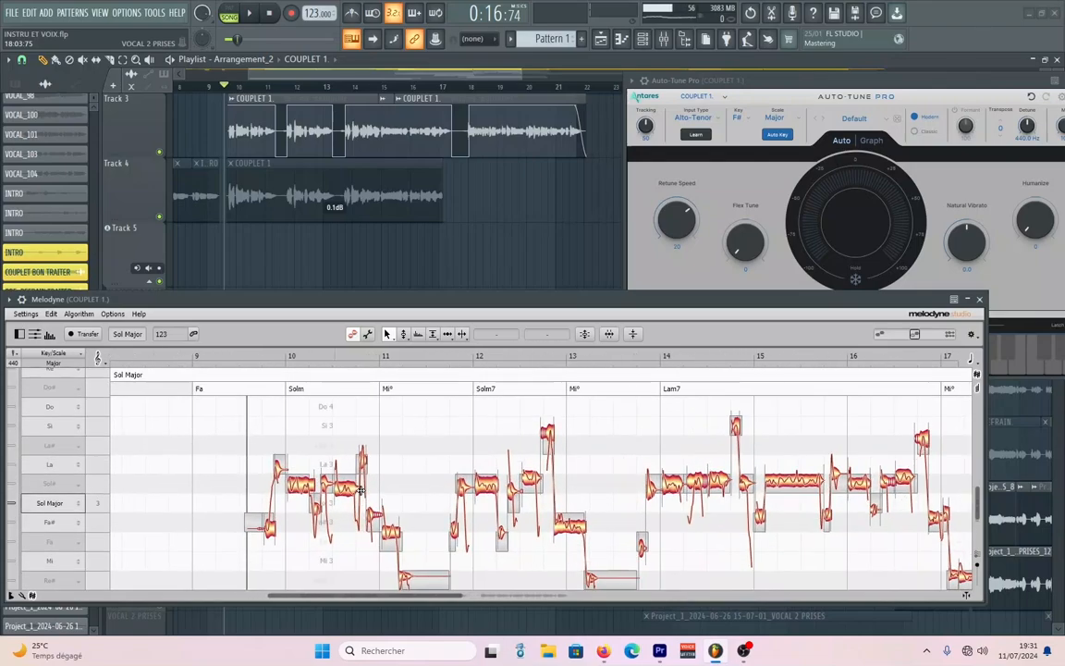
scroll(360, 489, up, 3)
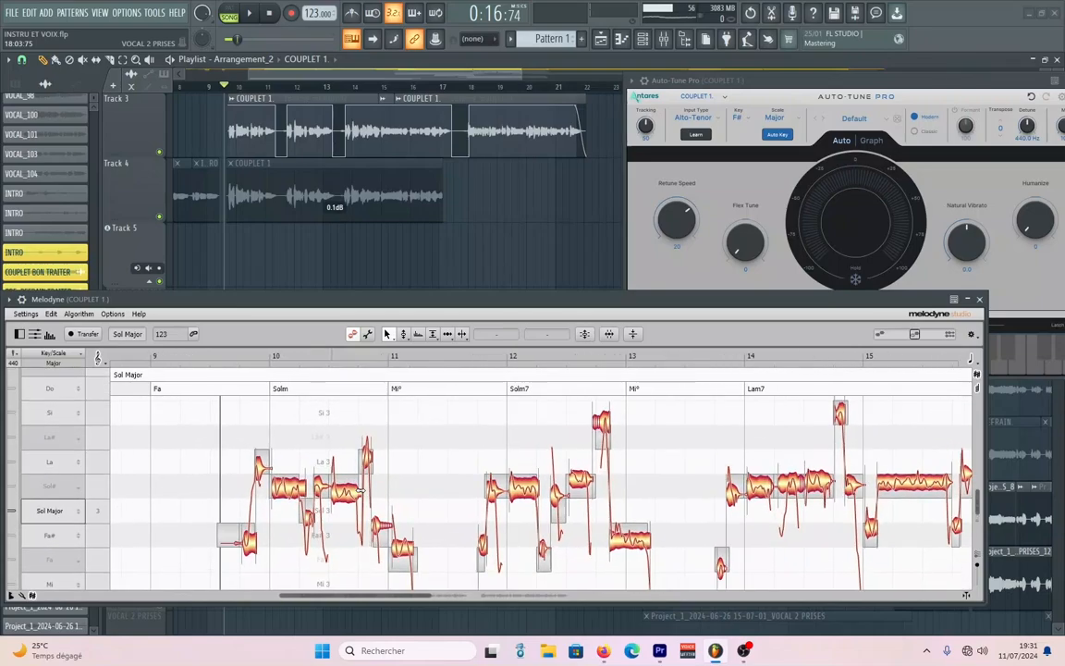
scroll(361, 489, up, 3)
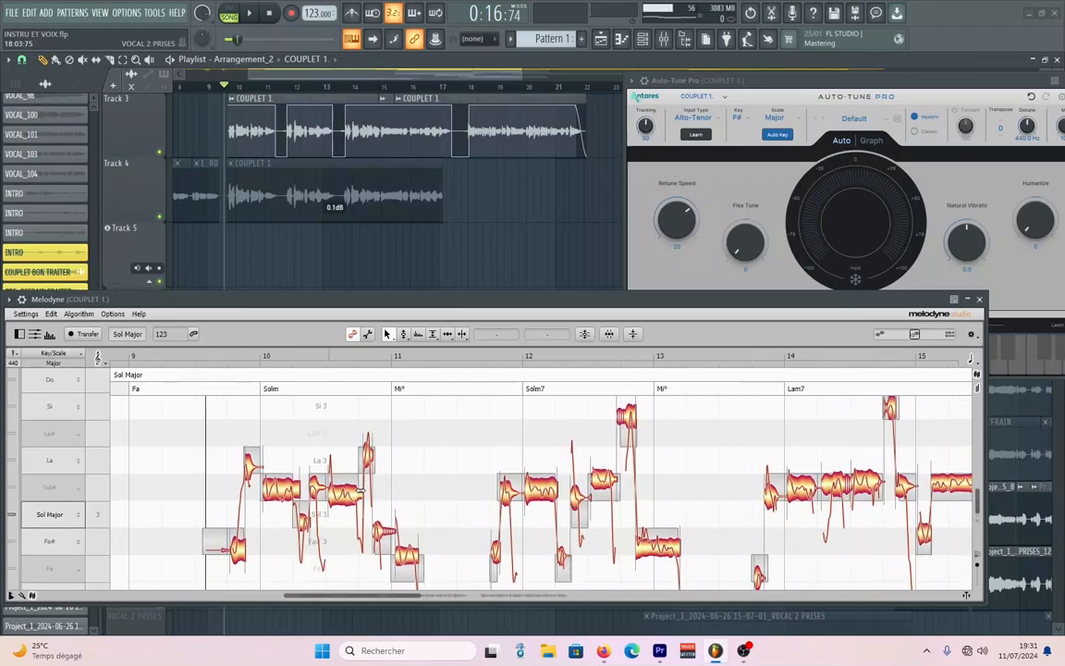
scroll(362, 489, down, 5)
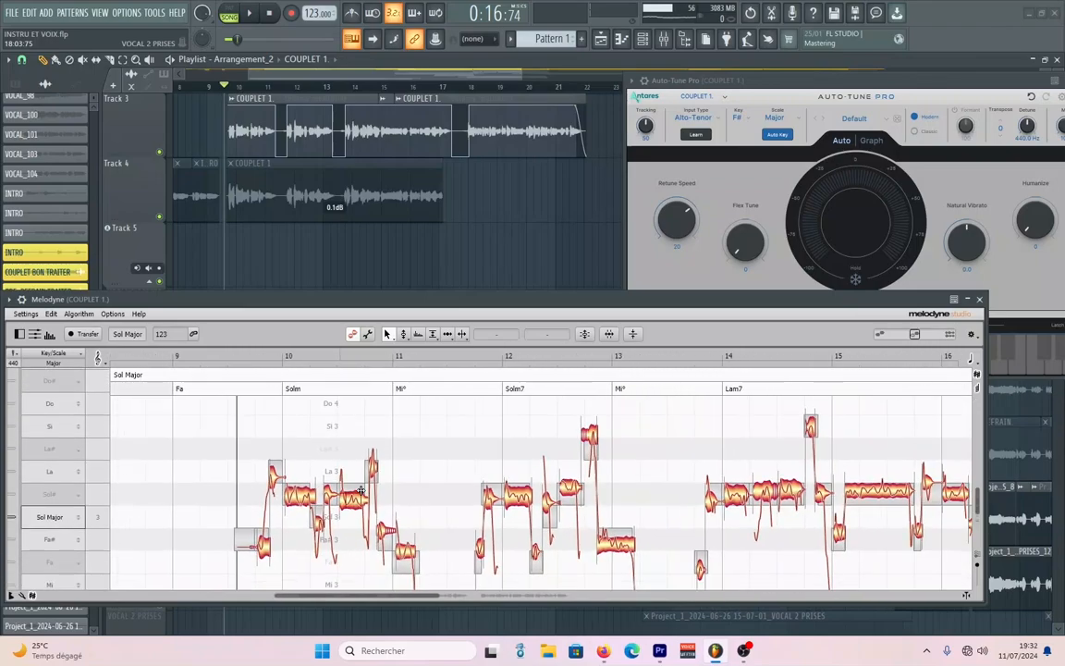
scroll(364, 491, up, 4)
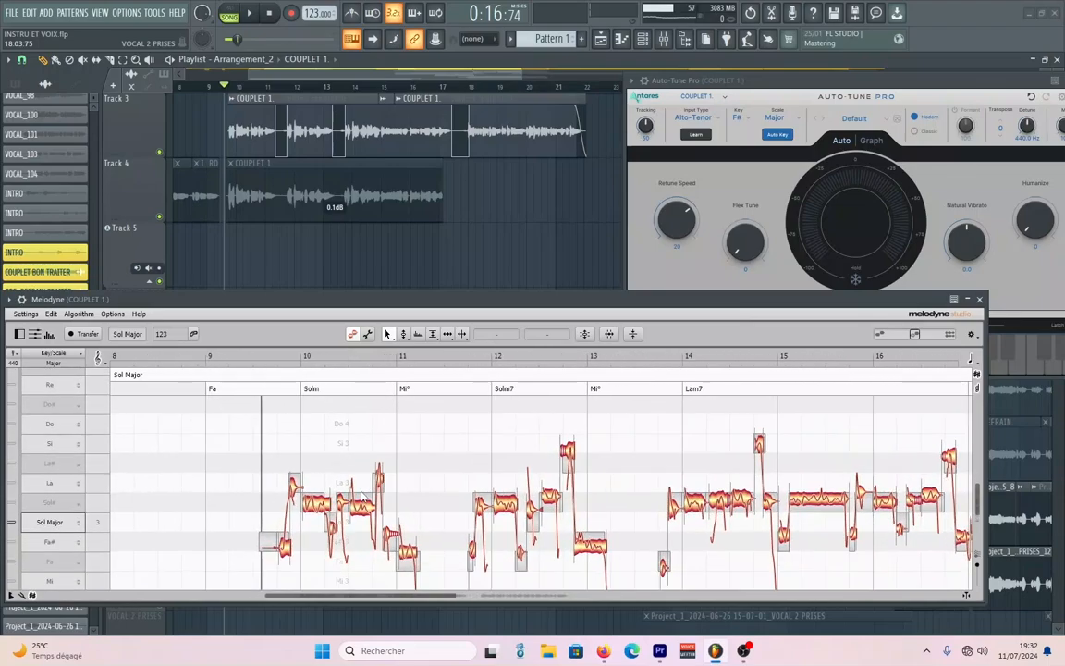
scroll(404, 496, down, 1)
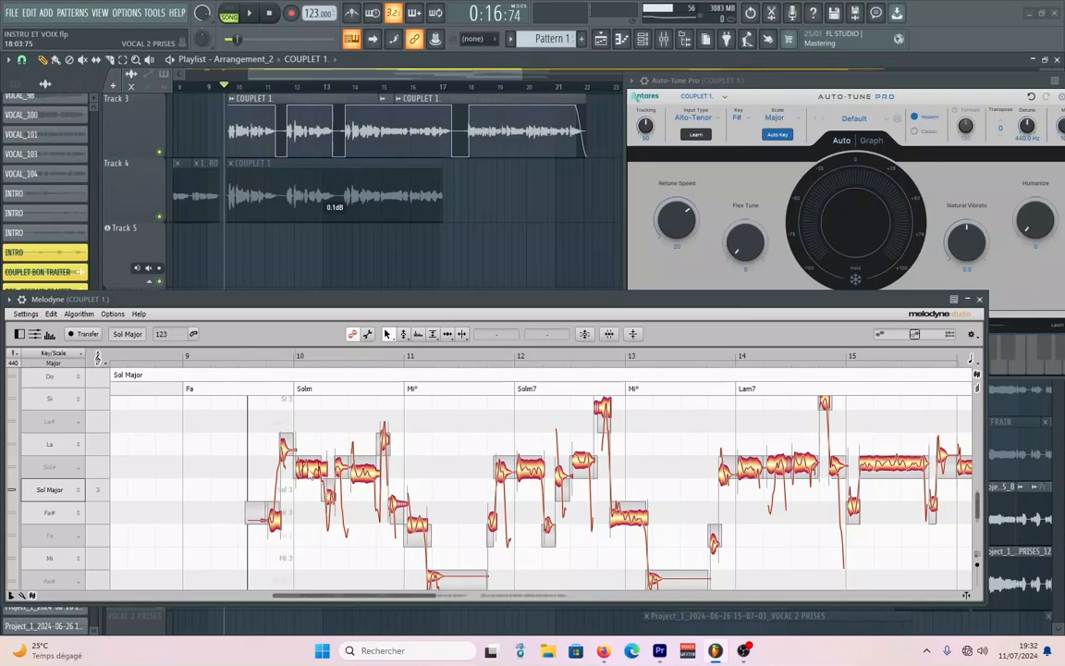
Step: Check individual notes around bar 10 with the Main tool, try selecting the first phrase as a group, and clear the selection
click(387, 335)
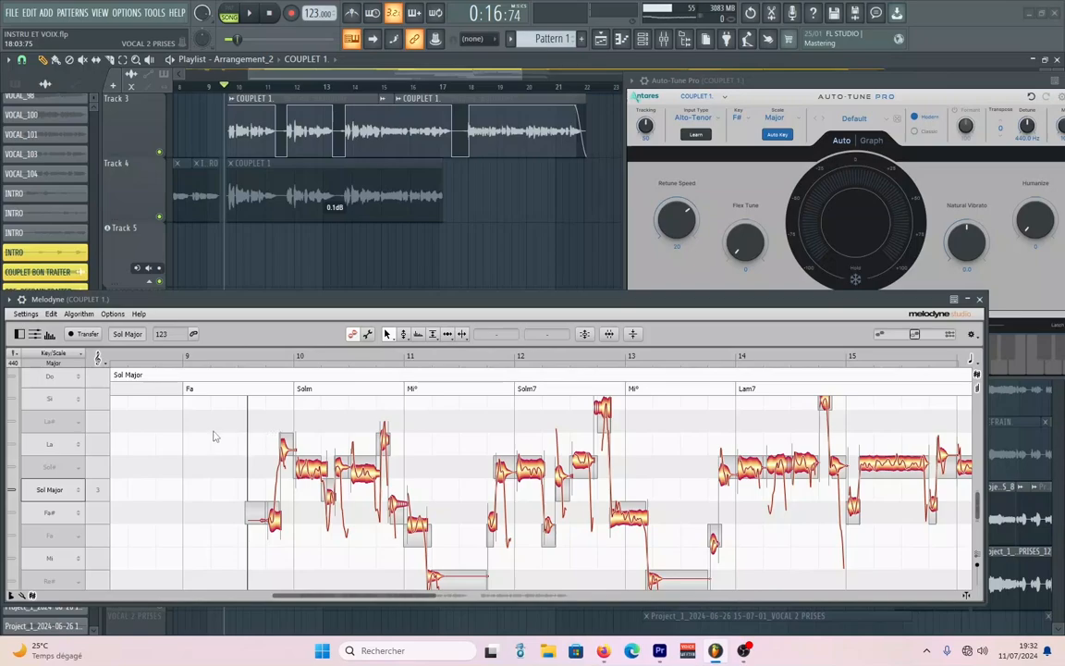
click(274, 520)
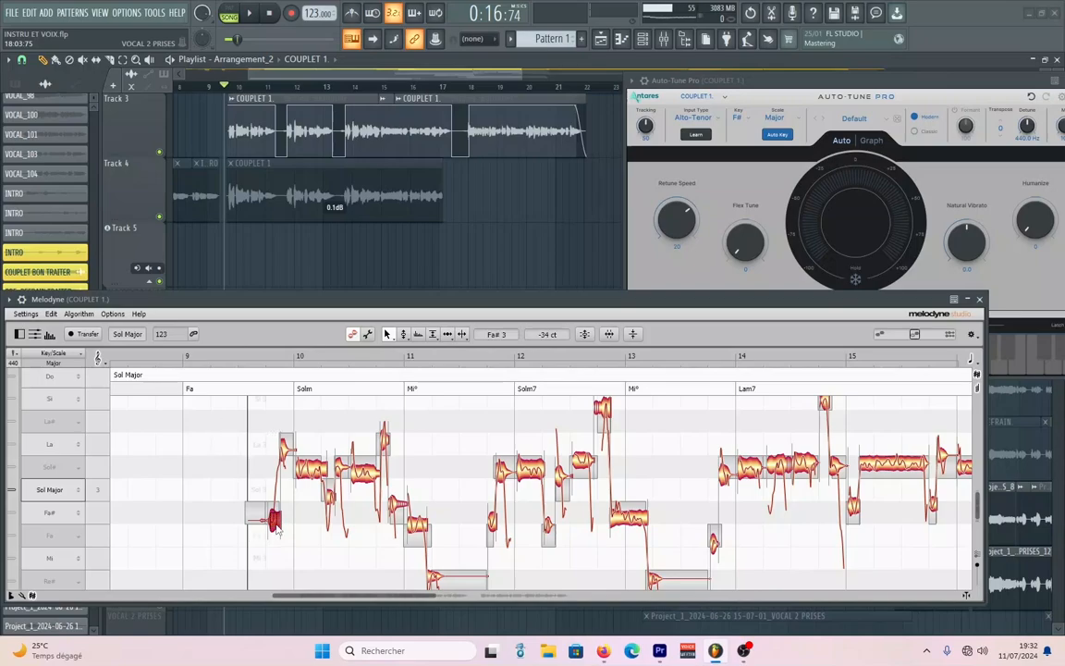
click(310, 468)
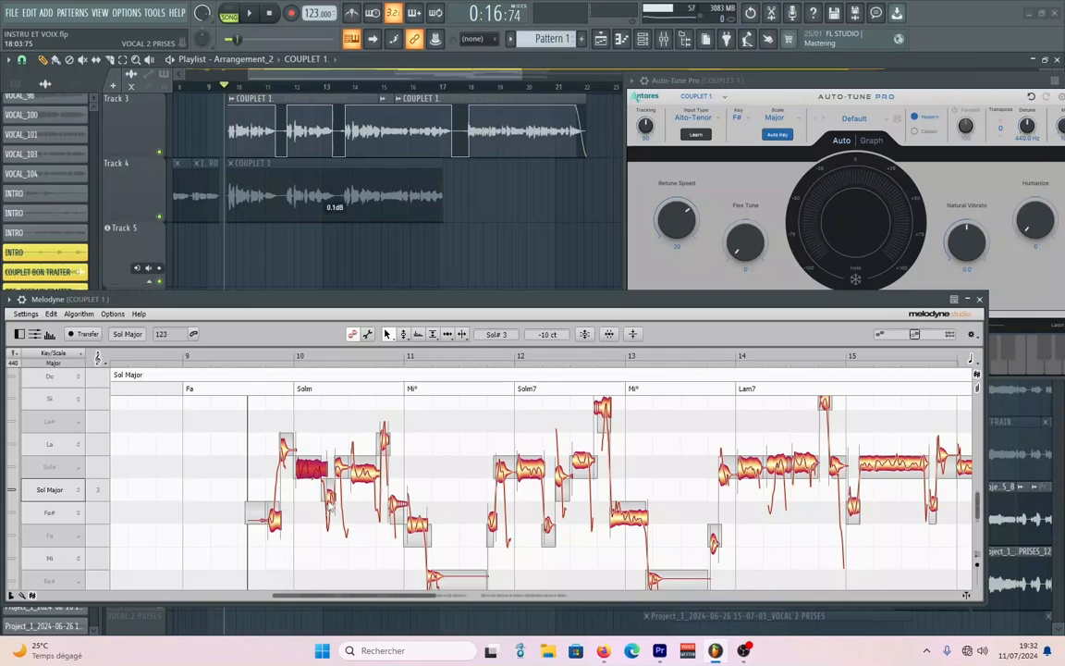
click(329, 500)
drag(219, 419, 465, 578)
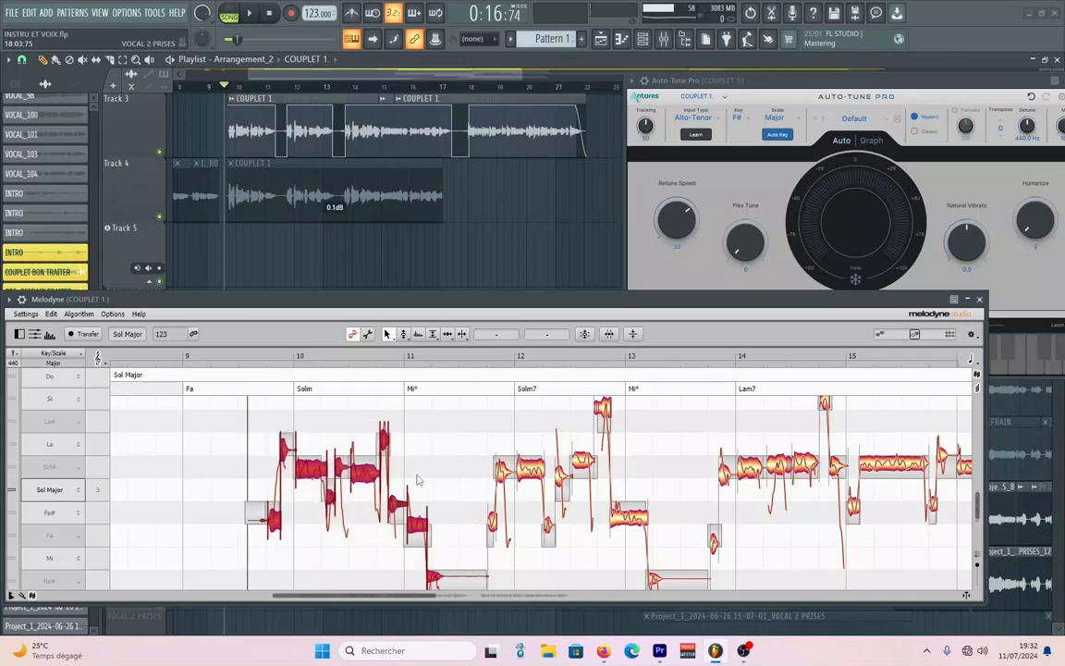
click(432, 440)
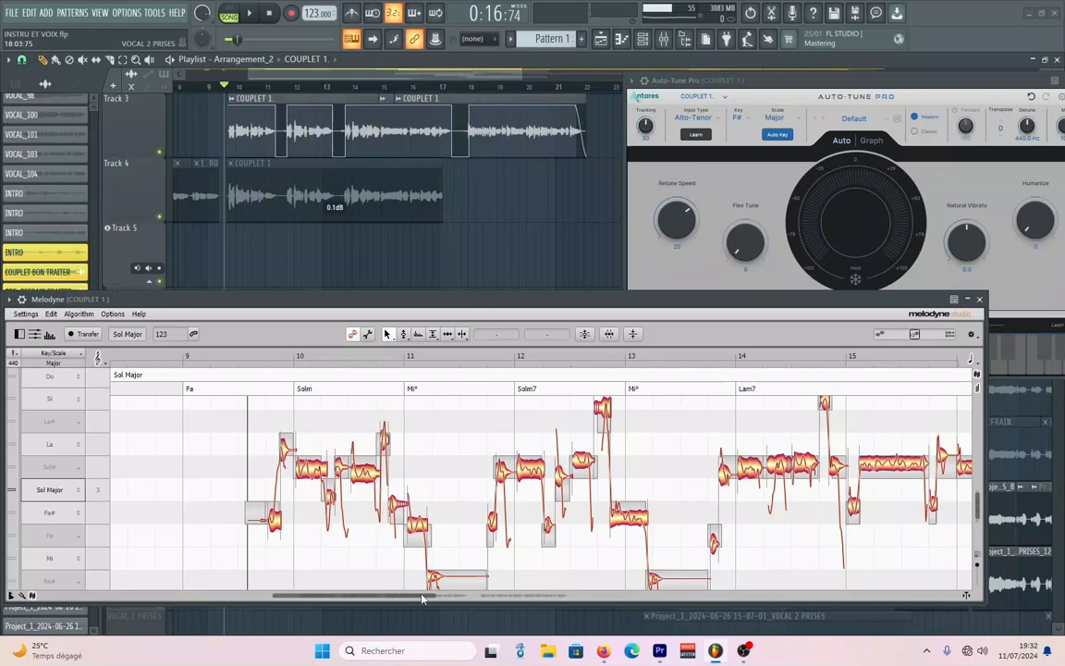
Step: Select all COUPLET 1. notes and apply pitch correction with Snap to chord scale, Pitch Center 100 % and Pitch Drift 77 %
scroll(555, 518, right, 3)
scroll(584, 498, down, 7)
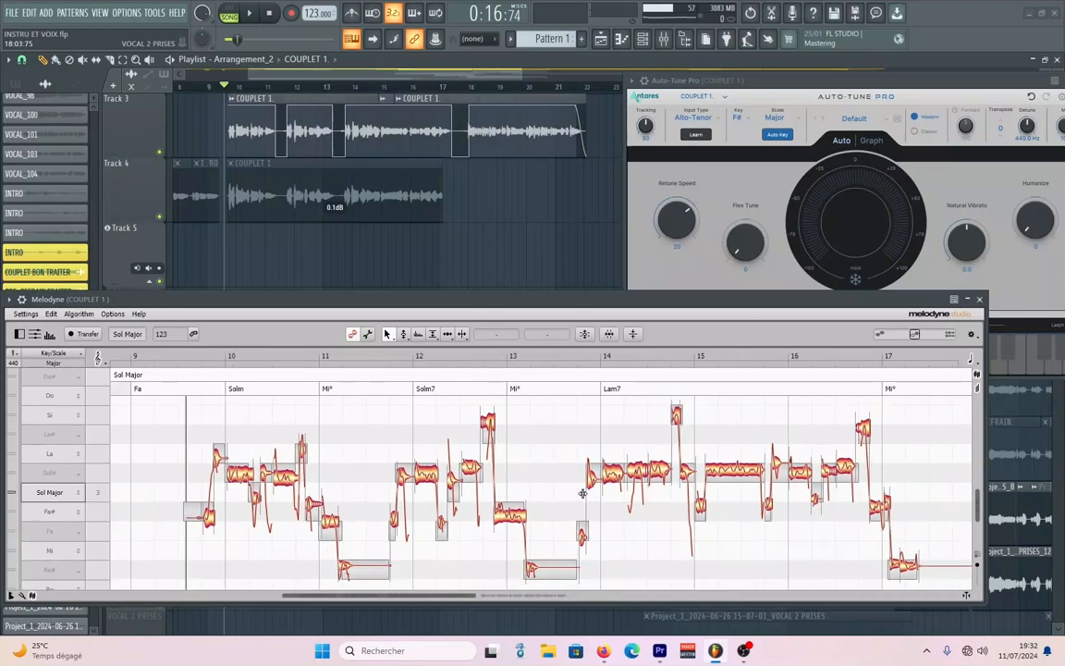
drag(509, 596, 556, 595)
scroll(578, 542, down, 1)
drag(818, 563, 203, 431)
click(584, 334)
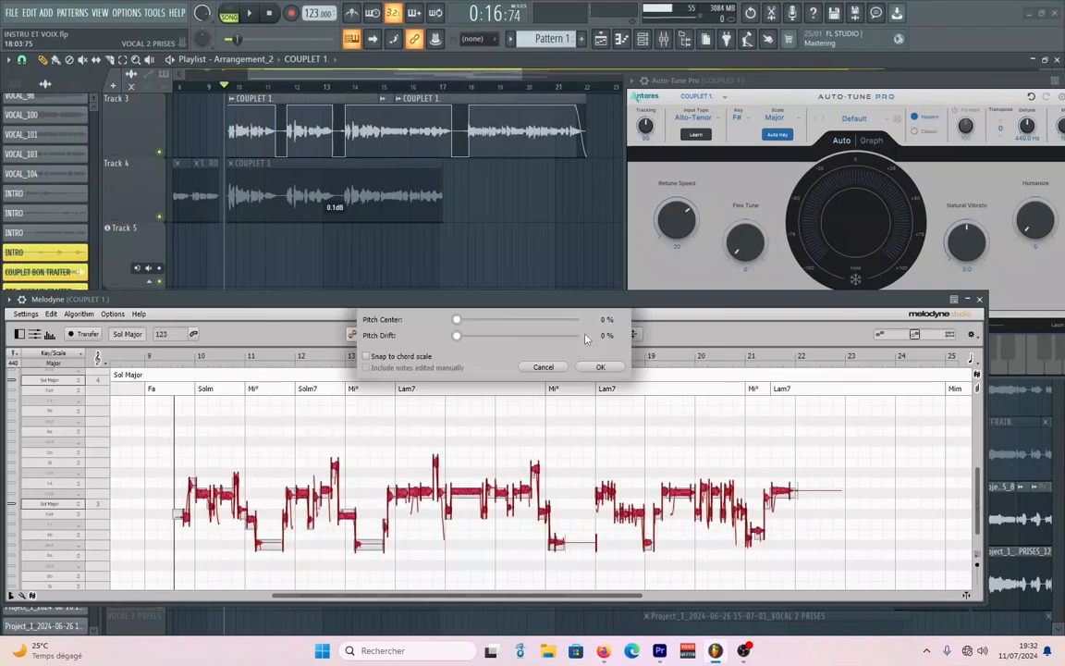
click(366, 356)
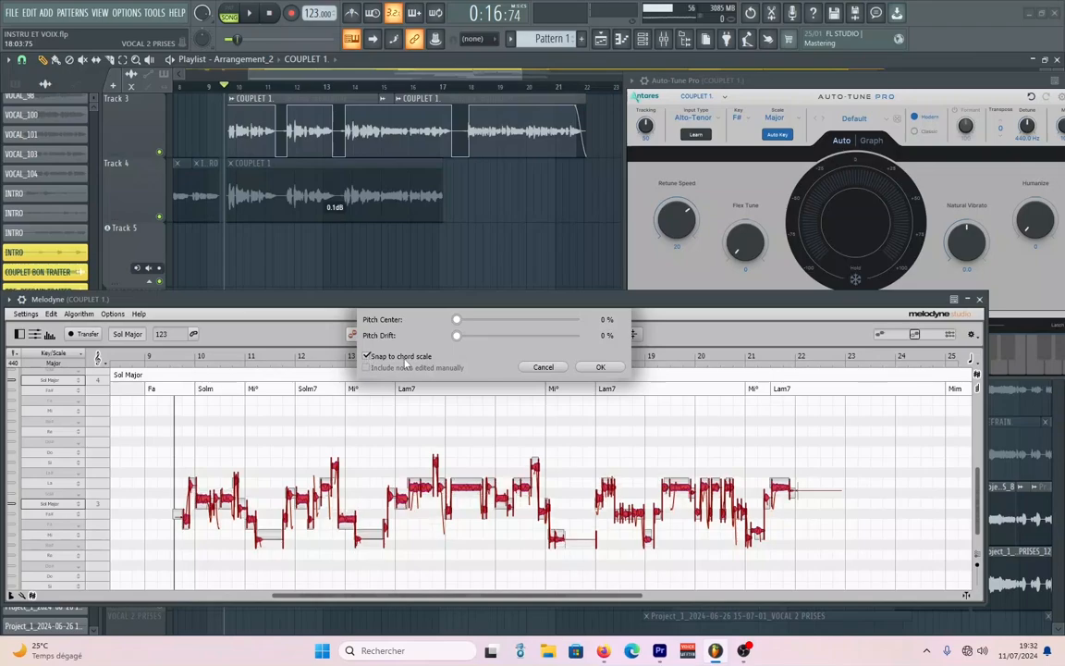
drag(456, 319, 574, 319)
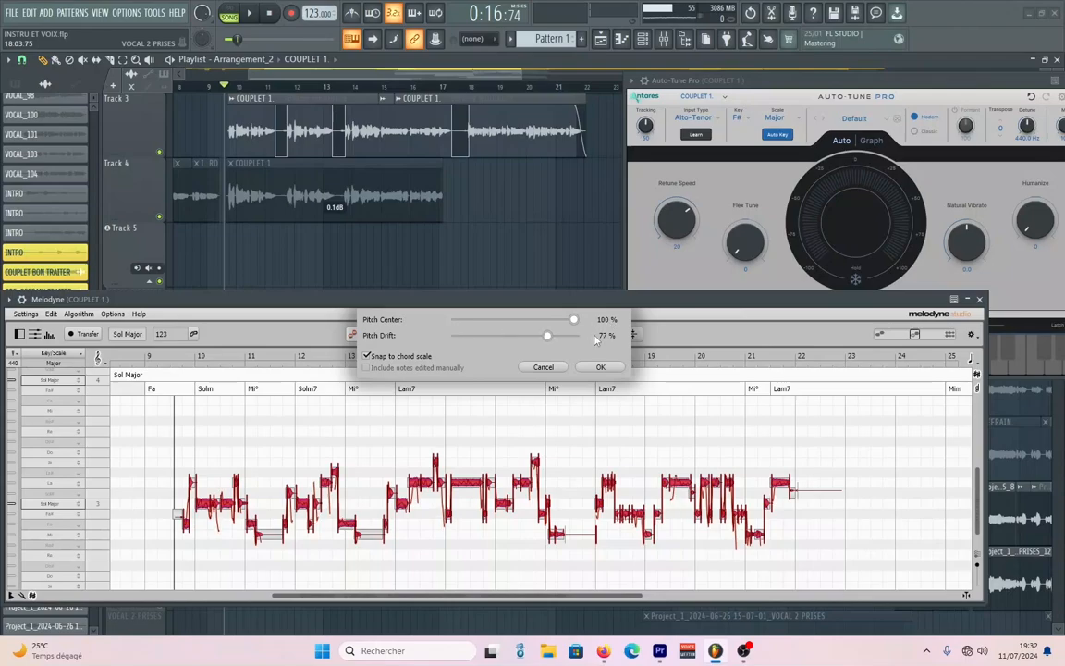
click(600, 367)
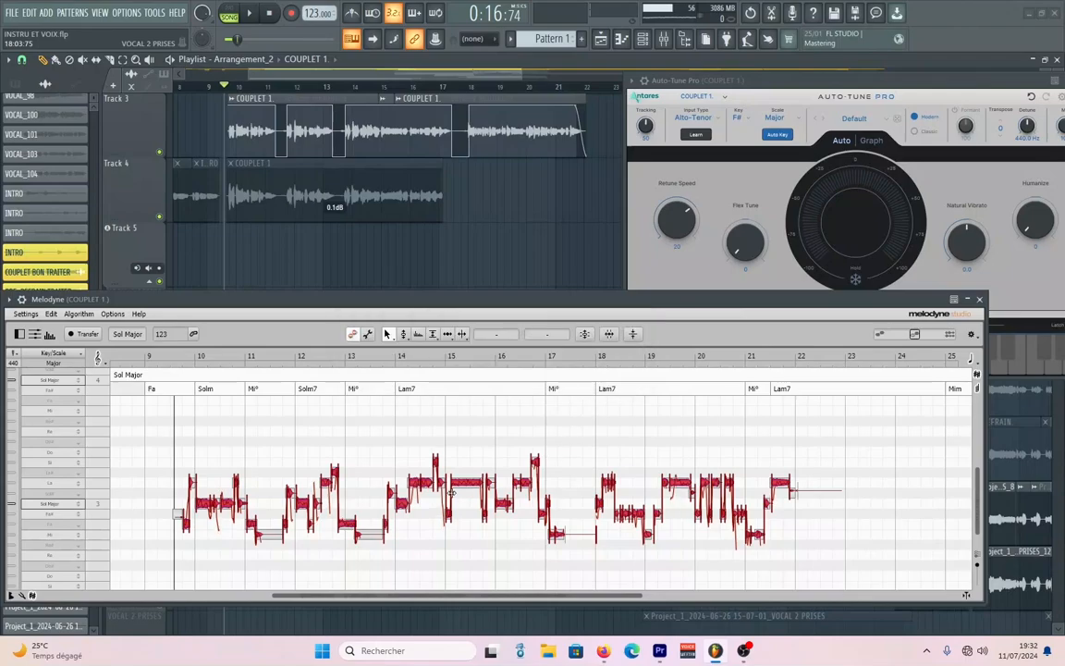
Step: Deselect the notes and examine the corrected pitches of the opening phrases from bar 9 onward
double_click(364, 444)
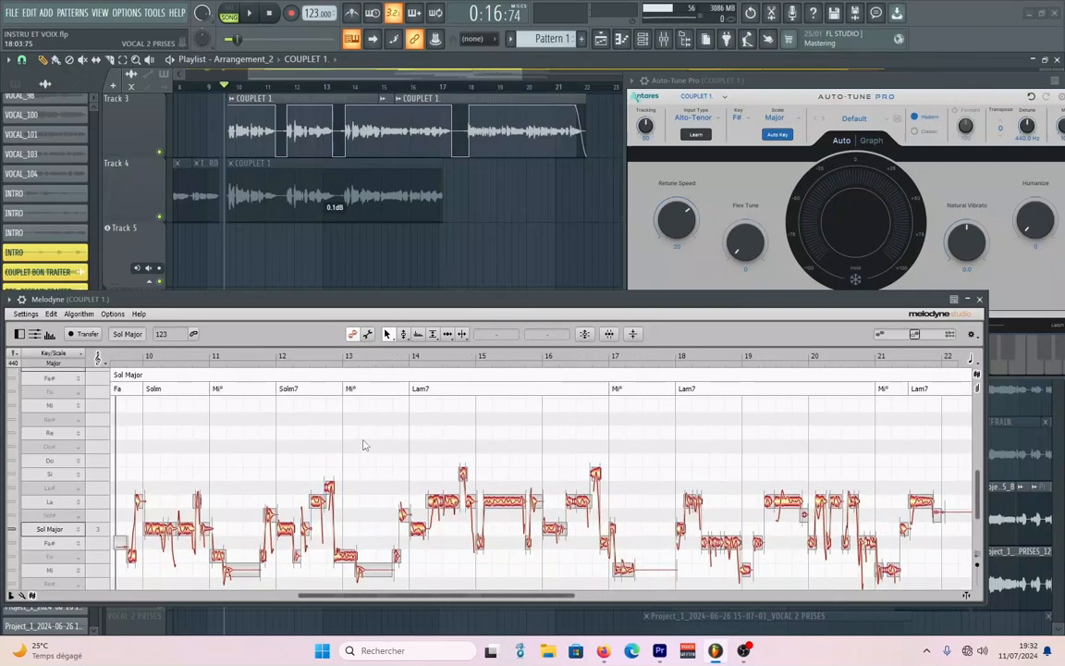
scroll(364, 445, up, 3)
drag(470, 595, 404, 596)
scroll(504, 538, down, 4)
scroll(392, 536, up, 1)
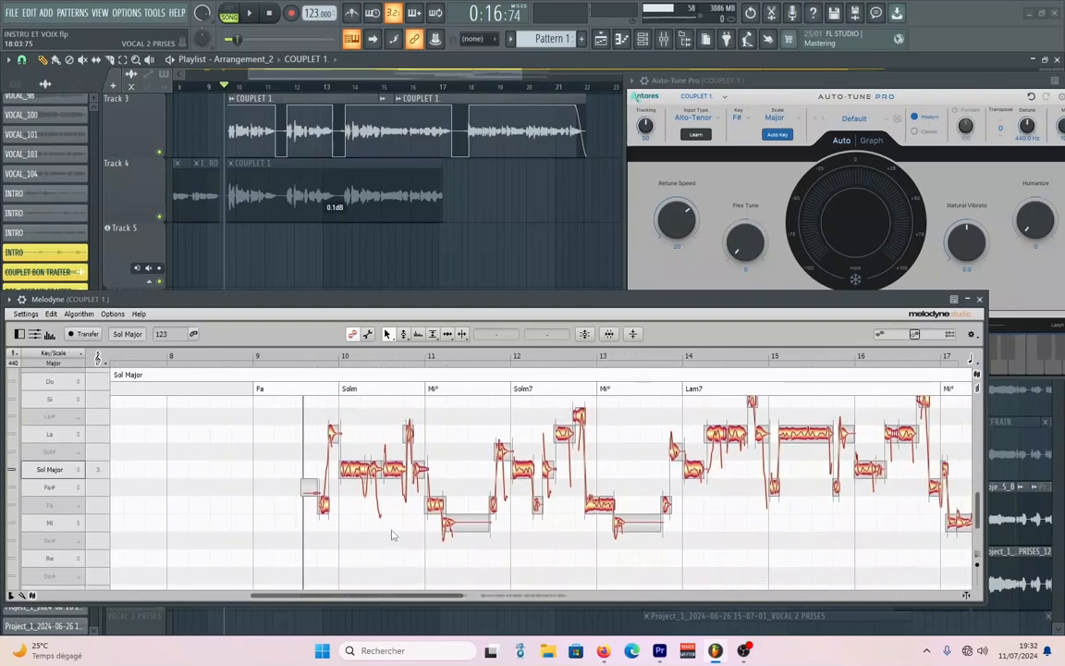
scroll(392, 536, up, 1)
scroll(385, 553, up, 2)
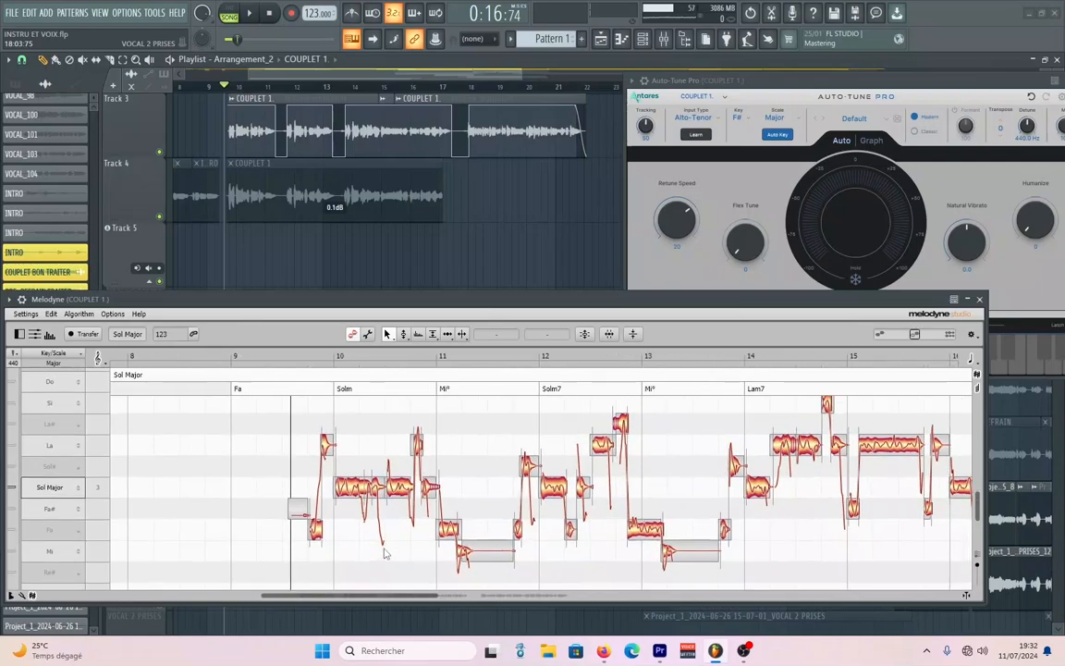
scroll(385, 552, up, 1)
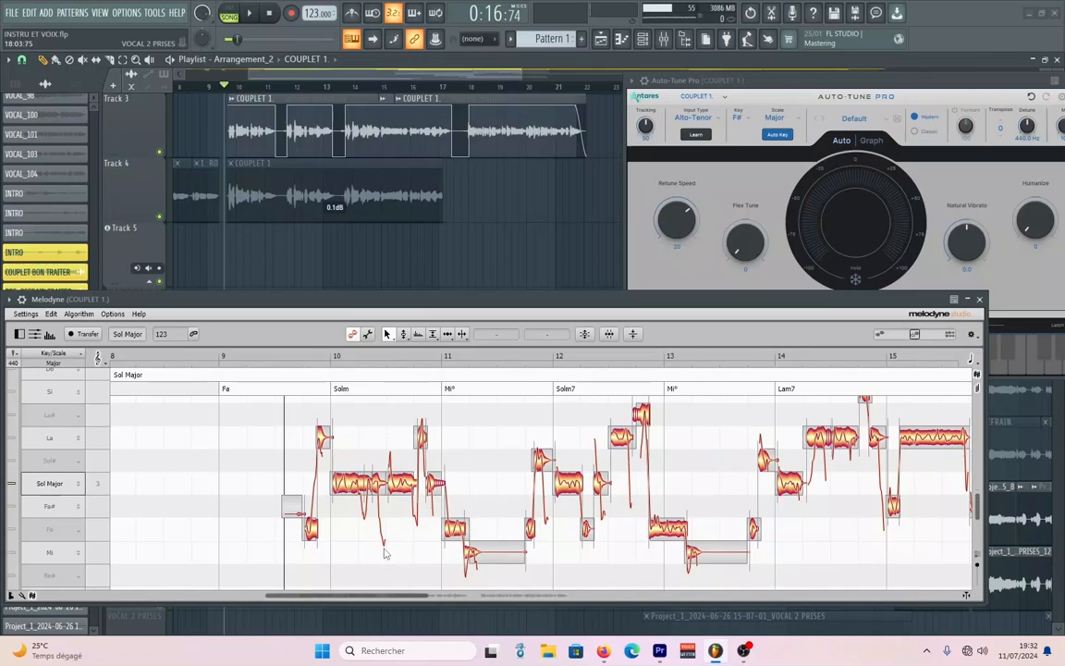
Step: Set the pitch modulation of the first long note at bar 10 to 12 % and return to the Main tool
click(403, 335)
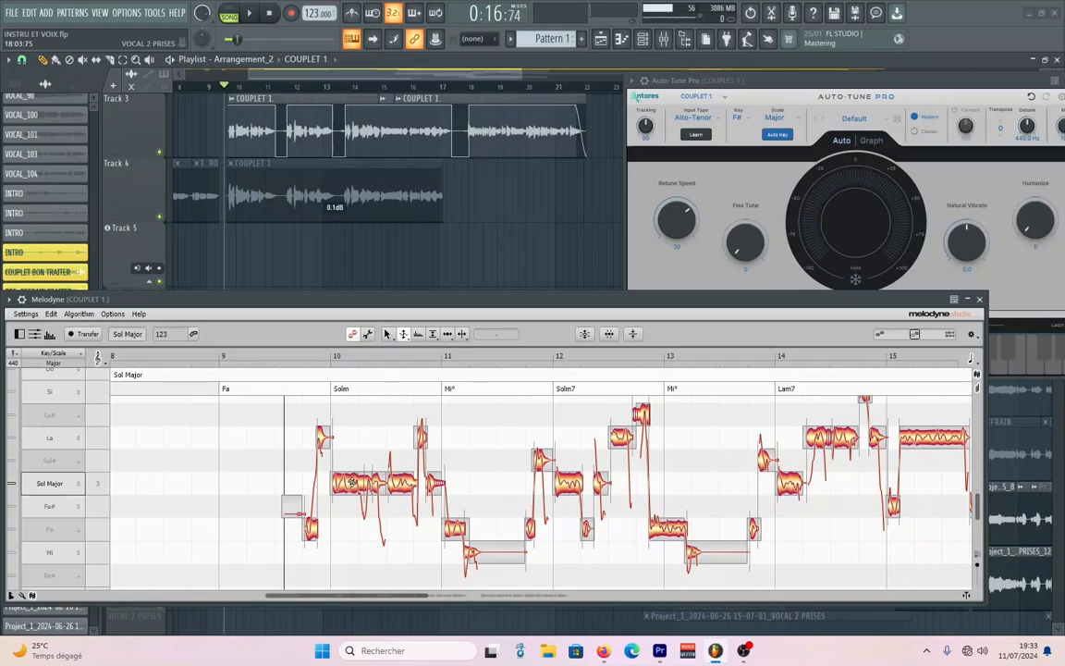
click(351, 482)
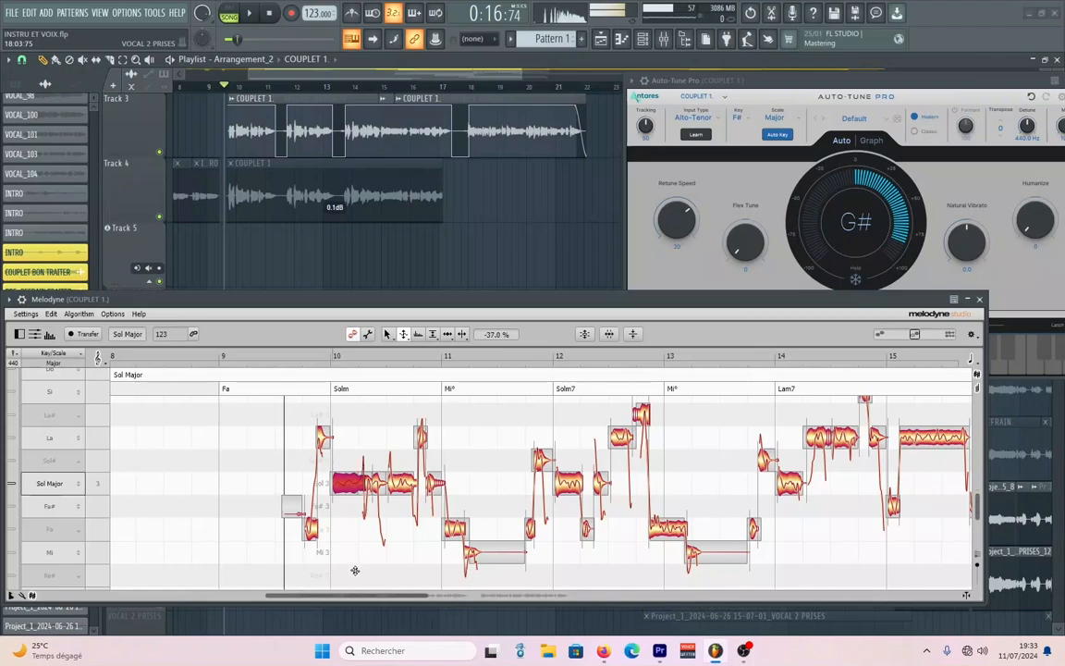
drag(360, 583, 389, 427)
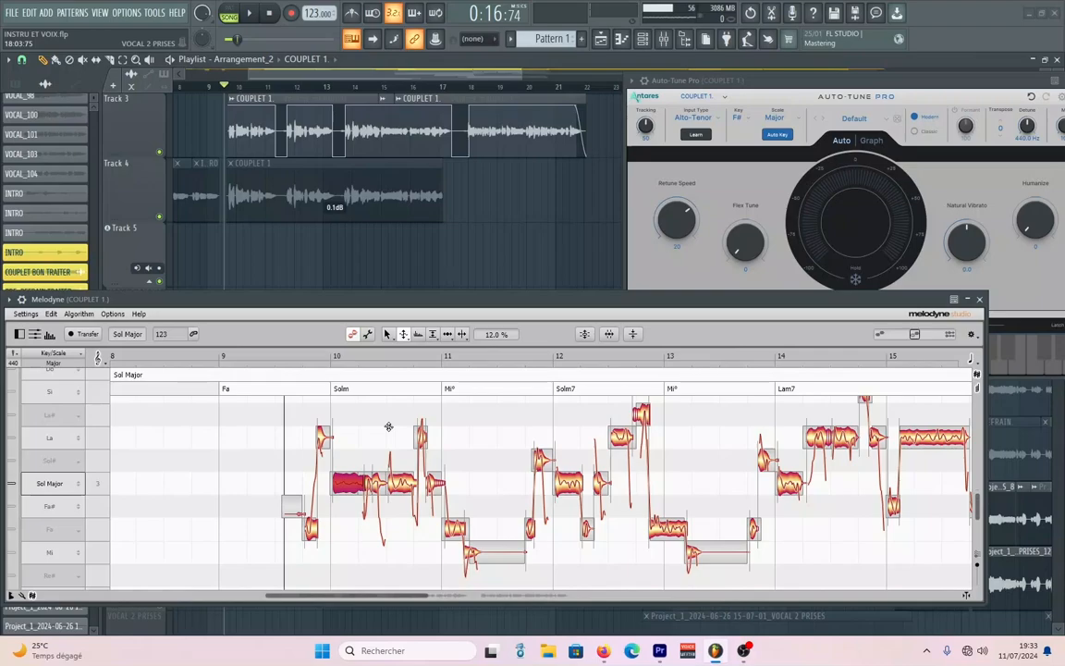
scroll(447, 453, up, 1)
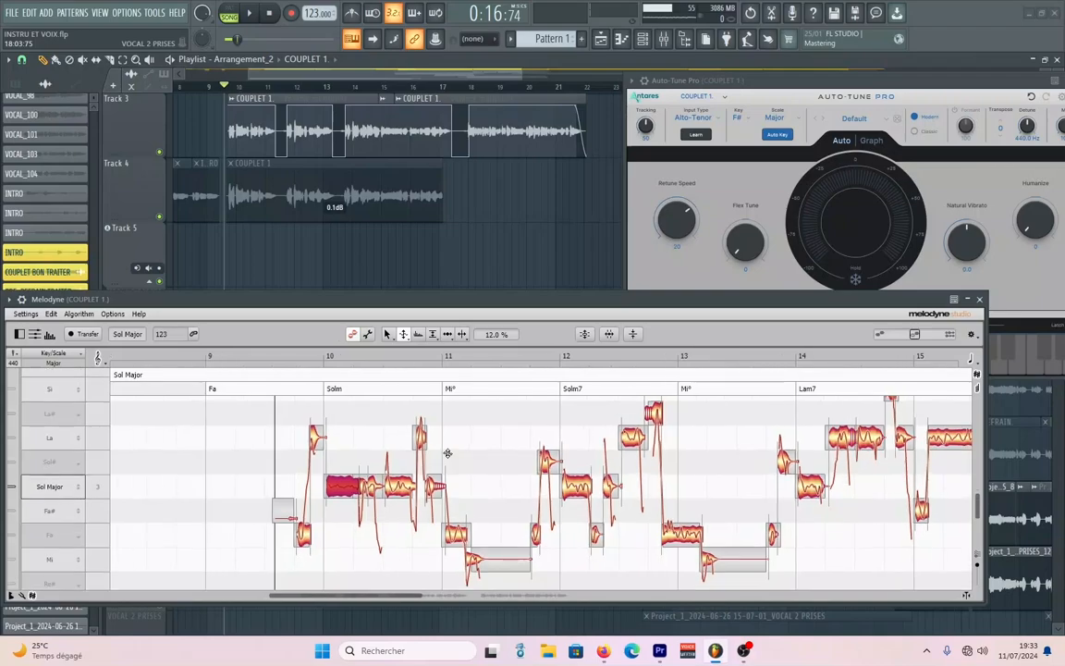
click(389, 334)
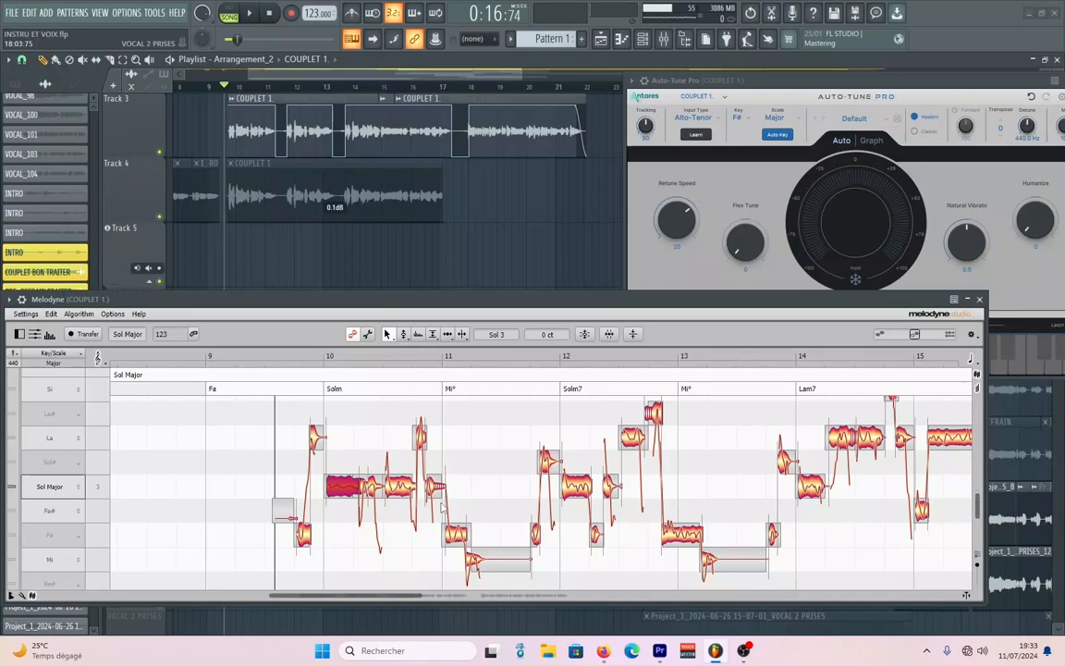
click(434, 487)
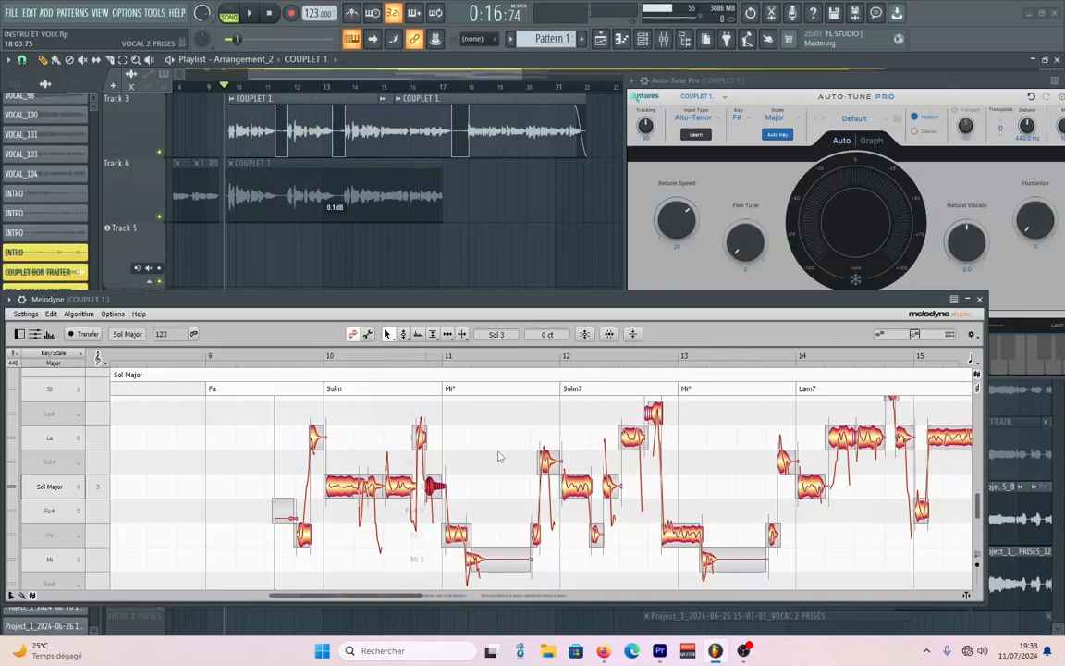
scroll(427, 497, up, 3)
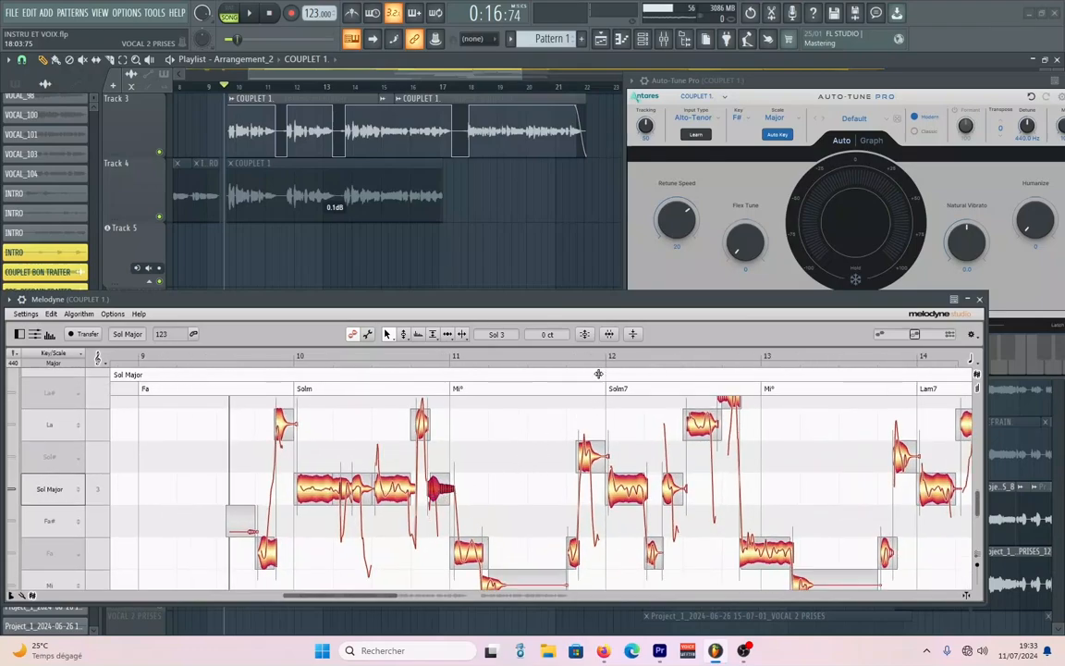
click(634, 335)
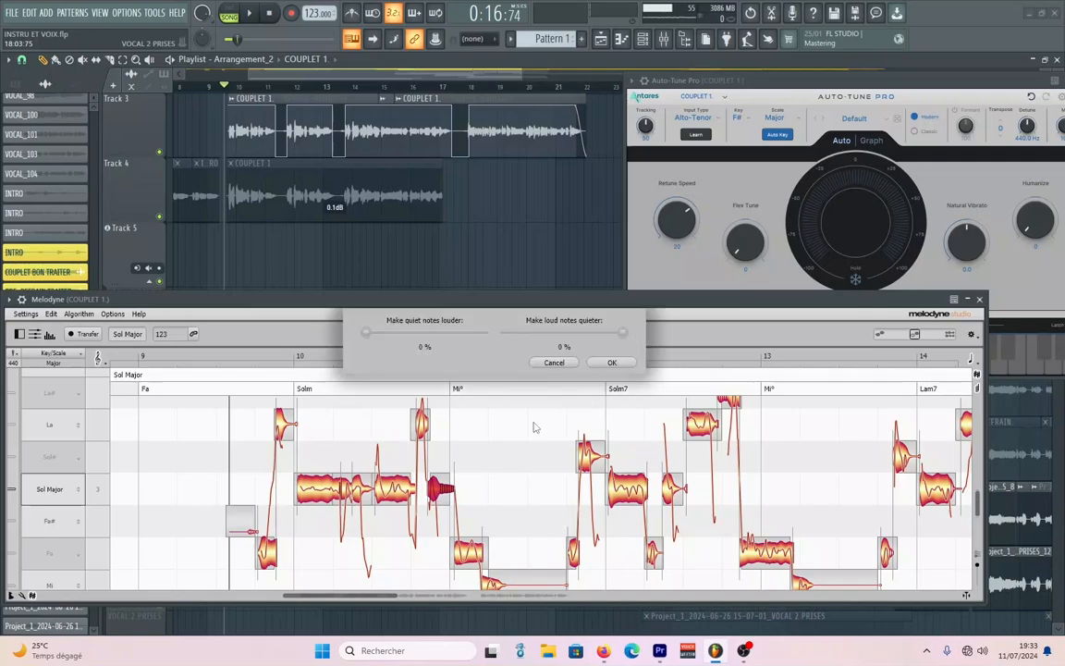
click(557, 364)
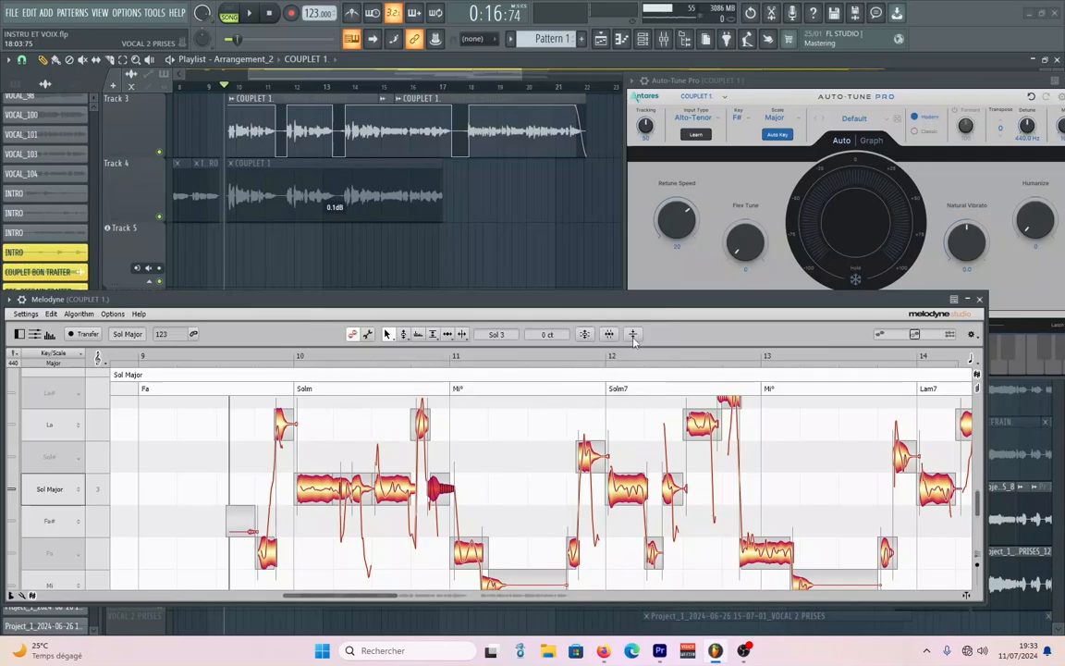
Step: Split the last note before bar 11 with the Note Separation tool and delete its separated tail
right_click(444, 489)
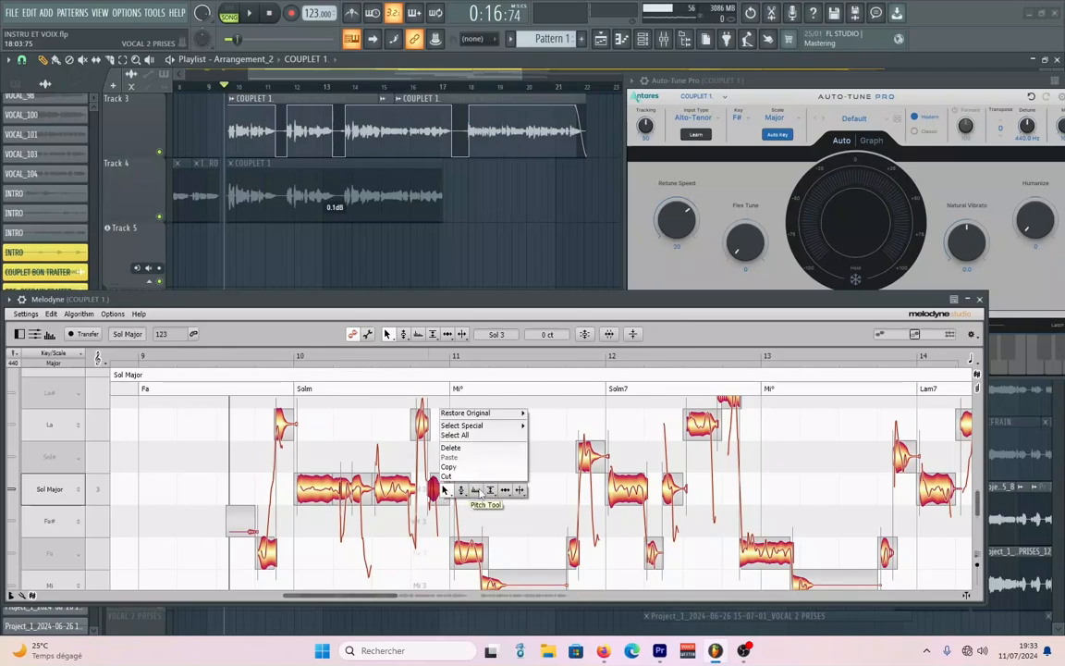
click(519, 491)
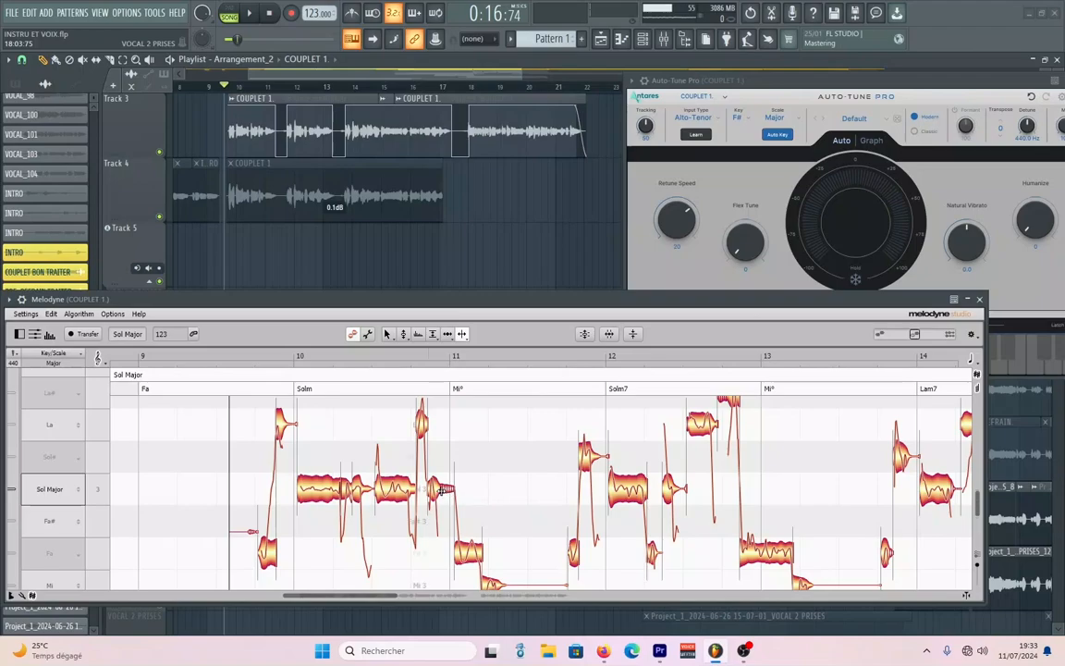
click(442, 488)
click(445, 490)
key(Delete)
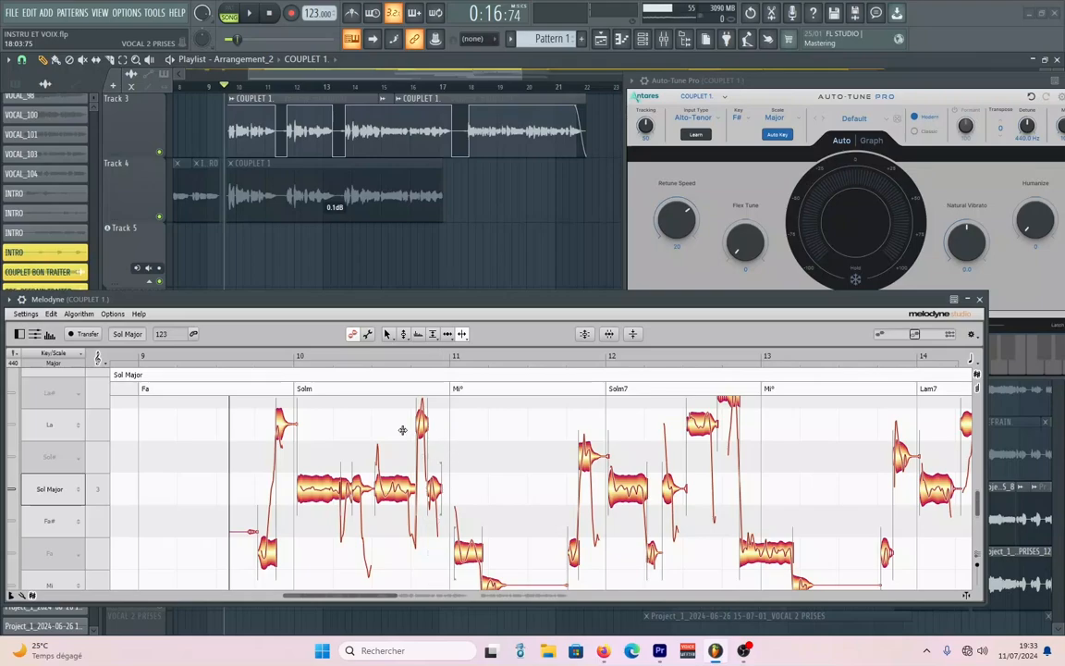
Step: Listen to the corrected COUPLET 1. vocal from its beginning, and again from about the middle of bar 11
scroll(402, 430, down, 8)
scroll(402, 430, up, 8)
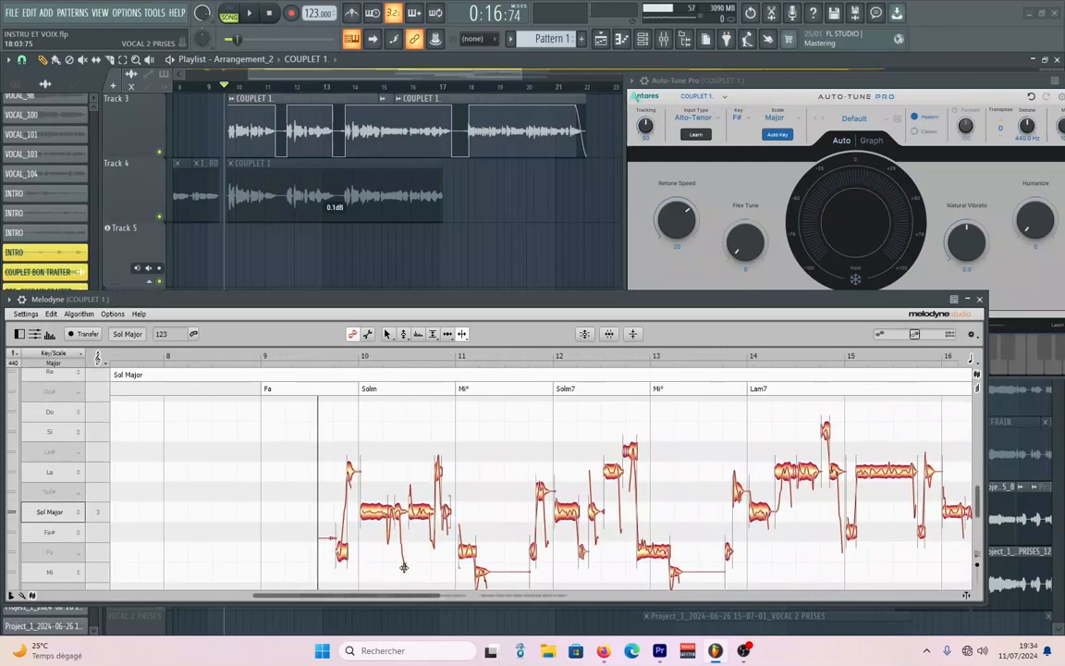
drag(386, 599, 521, 600)
drag(430, 605, 377, 607)
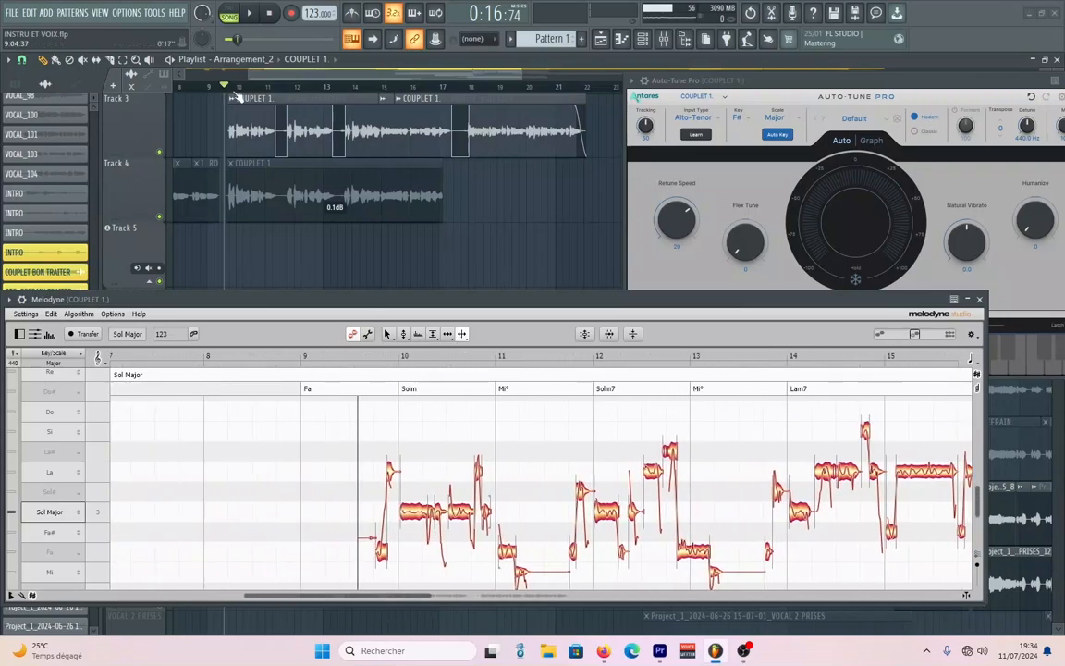
key(space)
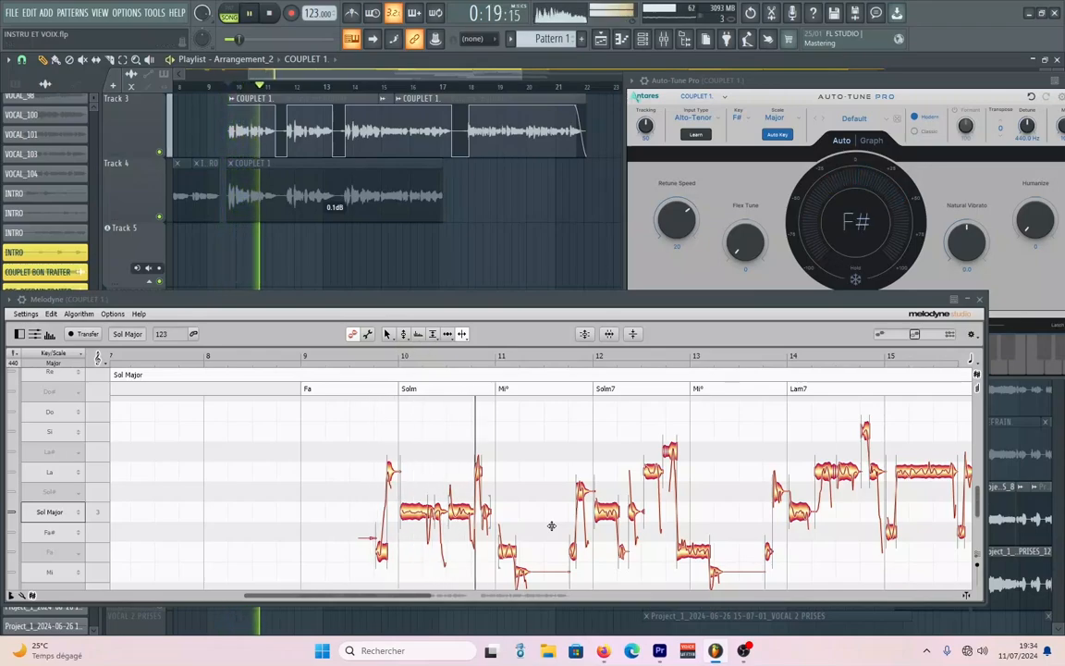
key(space)
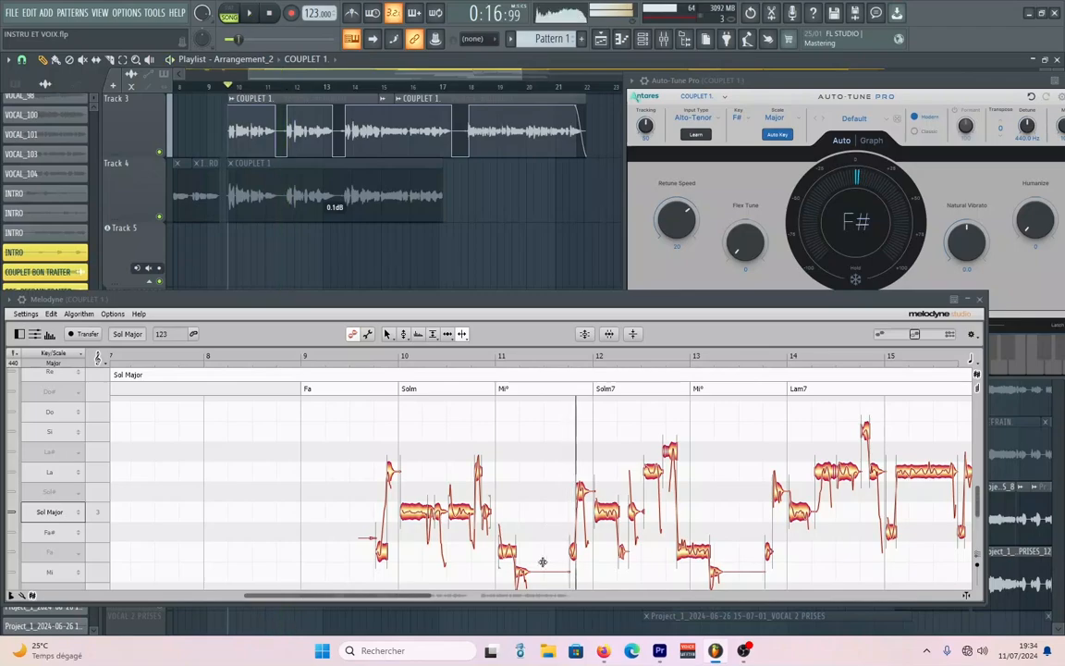
drag(370, 597, 383, 596)
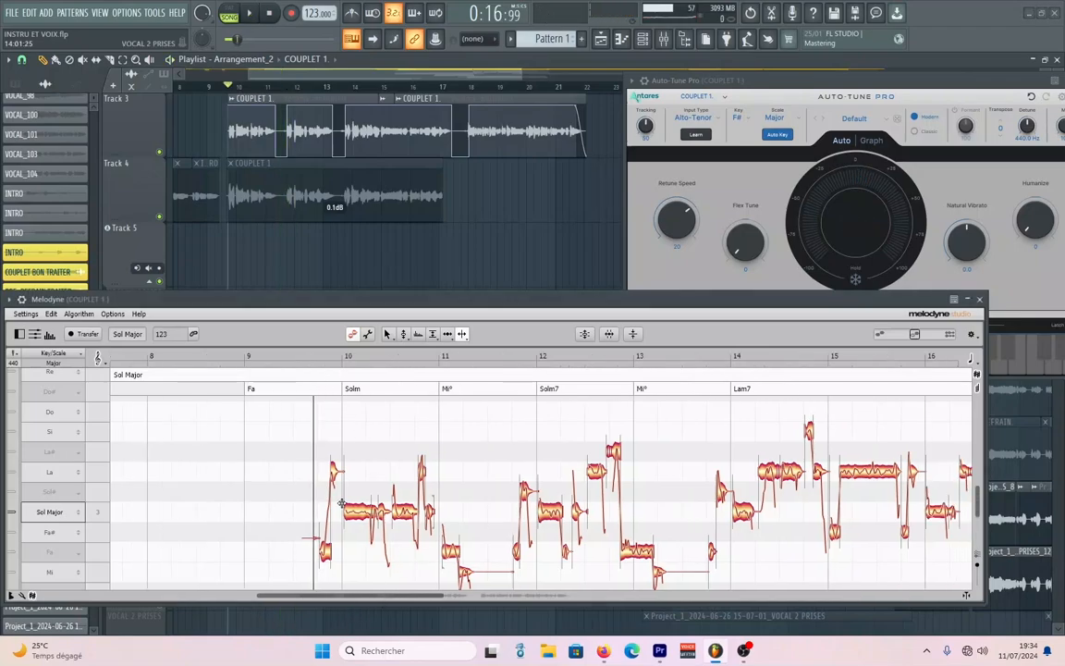
click(283, 90)
key(space)
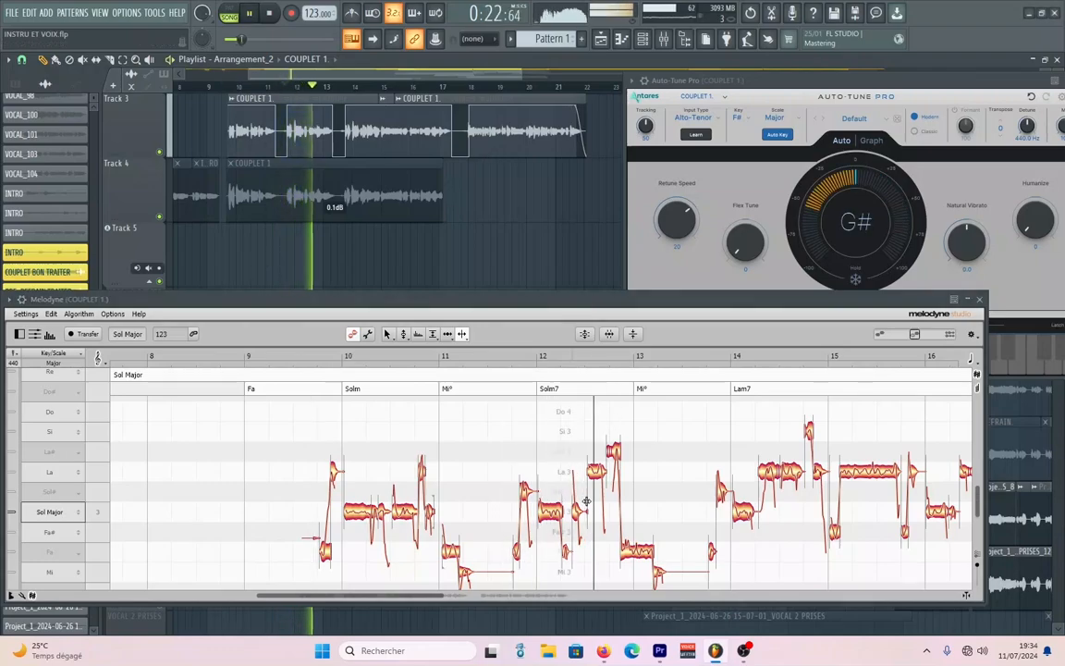
key(space)
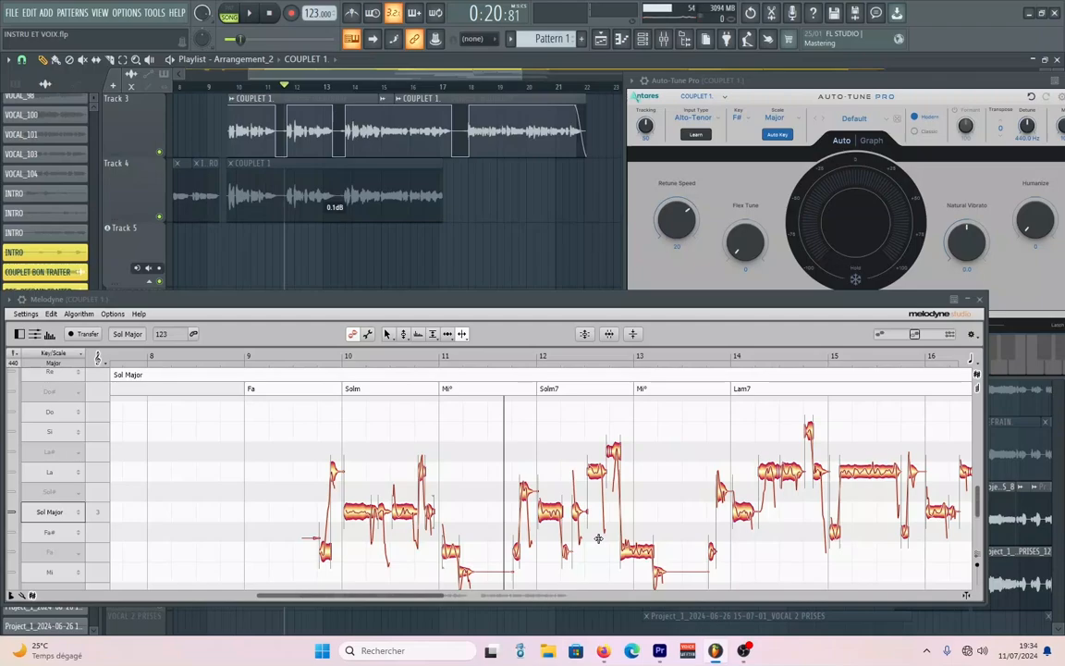
Step: Set Auto-Tune Pro's Retune Speed to 0 and listen to COUPLET 1. from its beginning
click(389, 337)
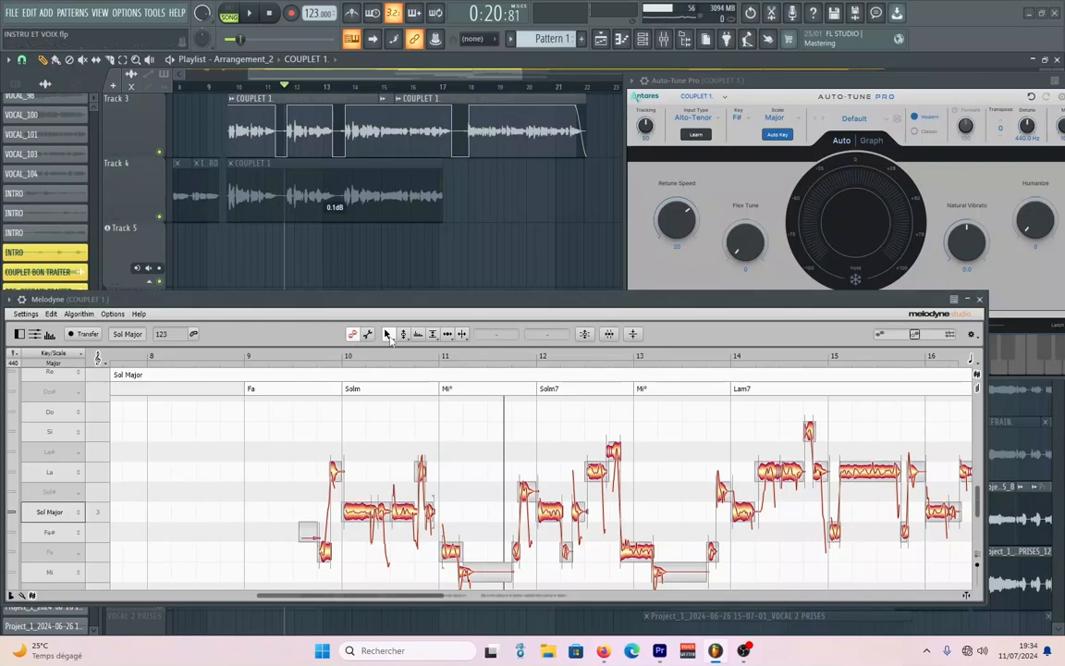
click(229, 86)
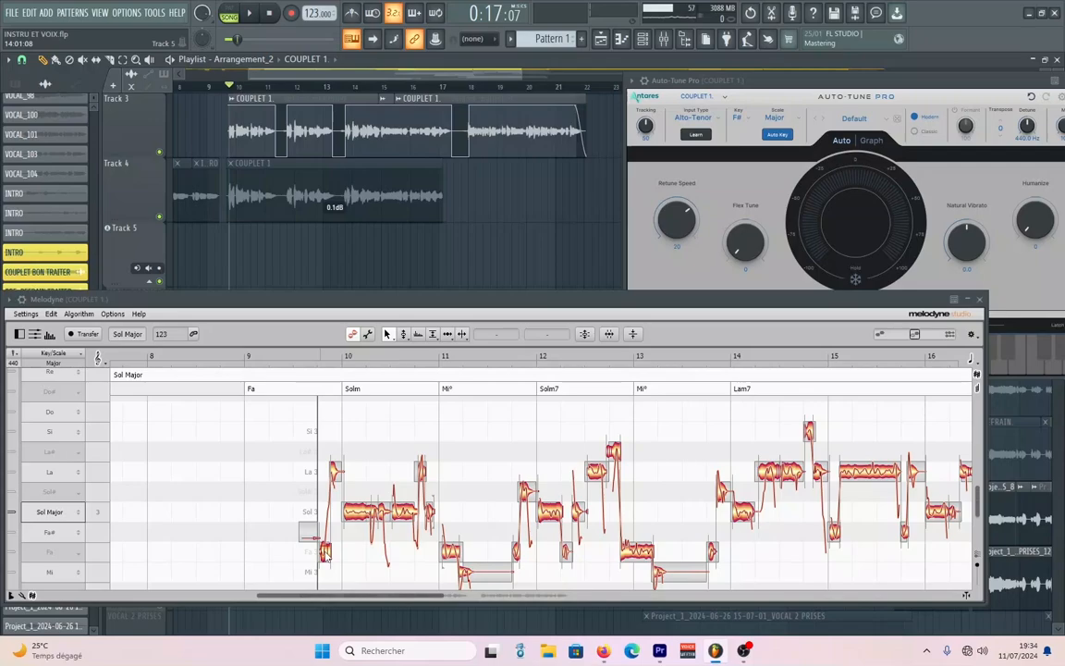
drag(685, 232, 687, 148)
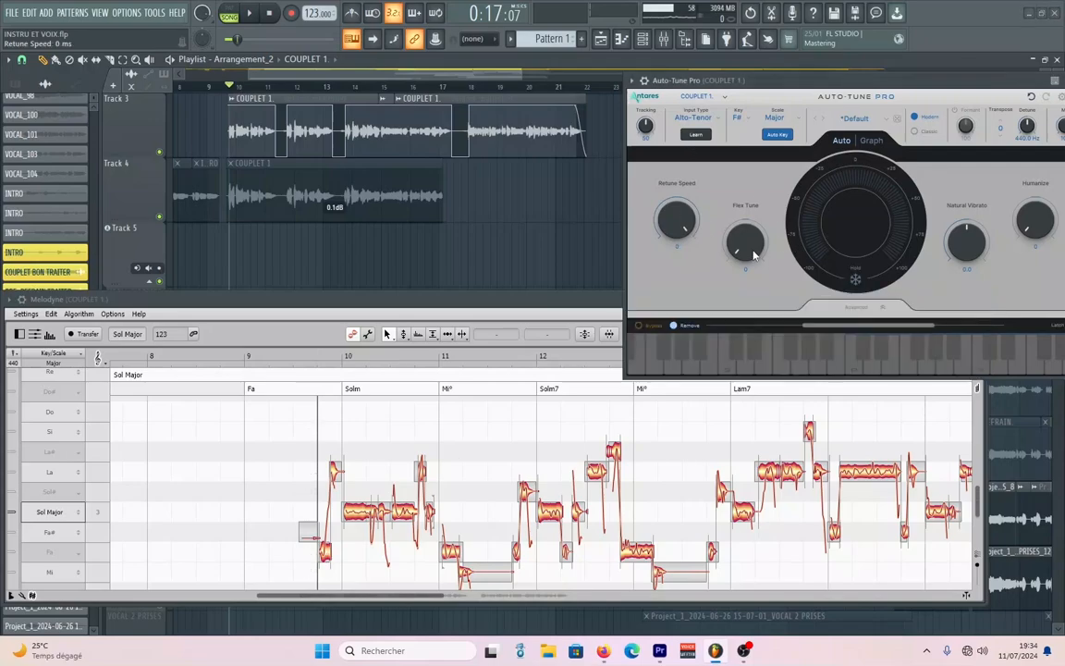
click(569, 302)
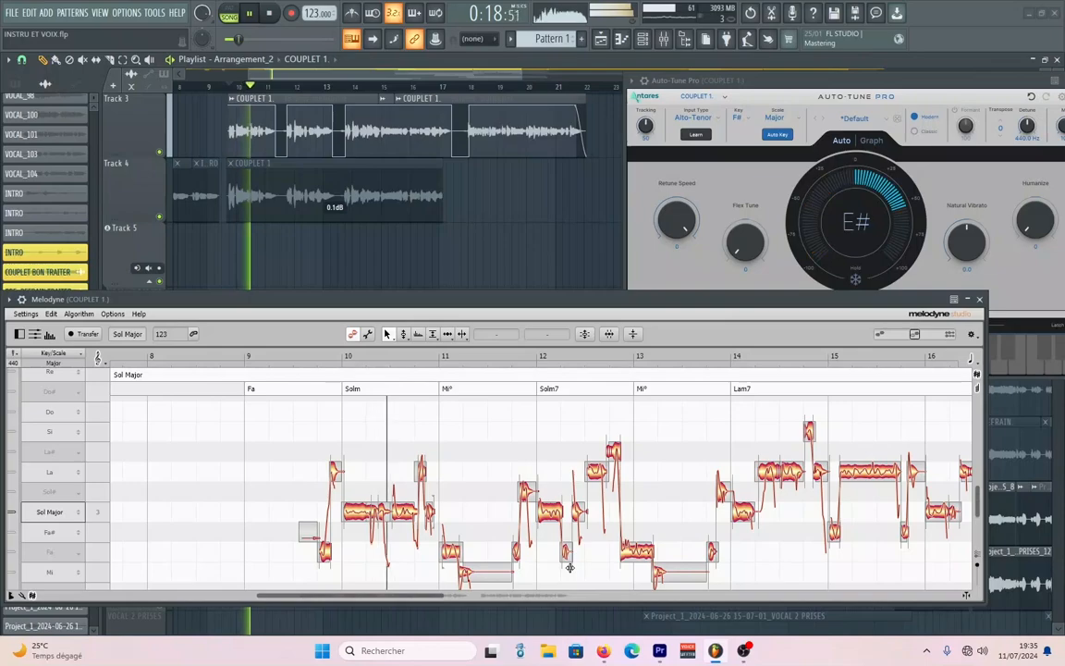
key(space)
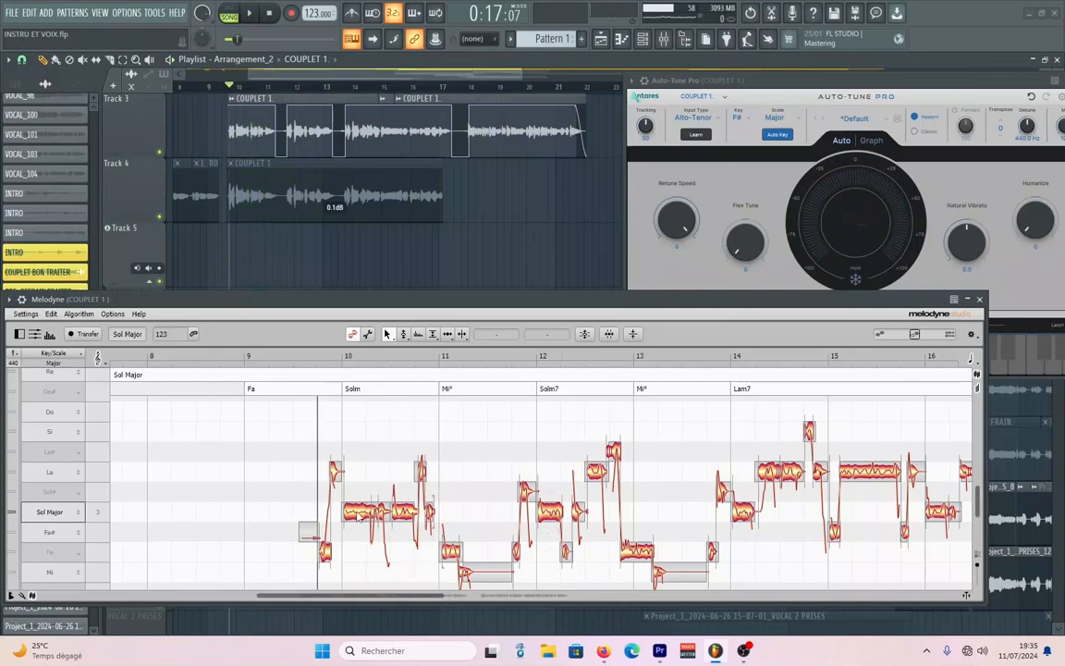
Step: Raise the first long note at bar 10 to La# 3 and listen to the phrase
click(364, 462)
drag(365, 456, 365, 435)
key(space)
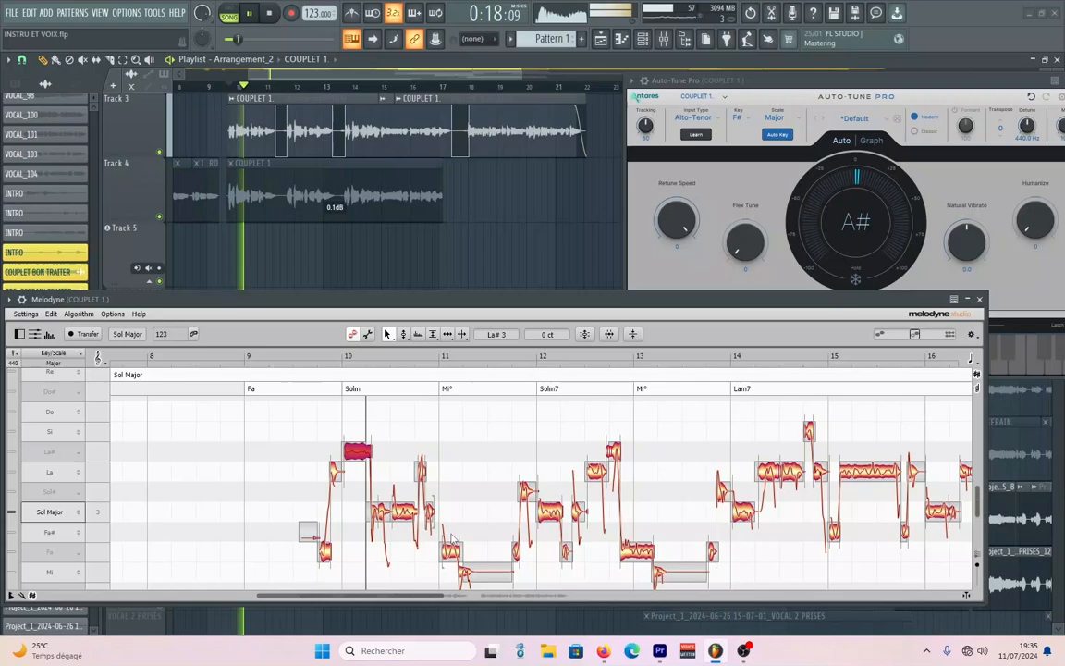
key(space)
Step: Raise the small tapering note after bar 10's long note to Si 3 and the short note between them to La# 3, checking by playback
drag(383, 516, 384, 436)
key(space)
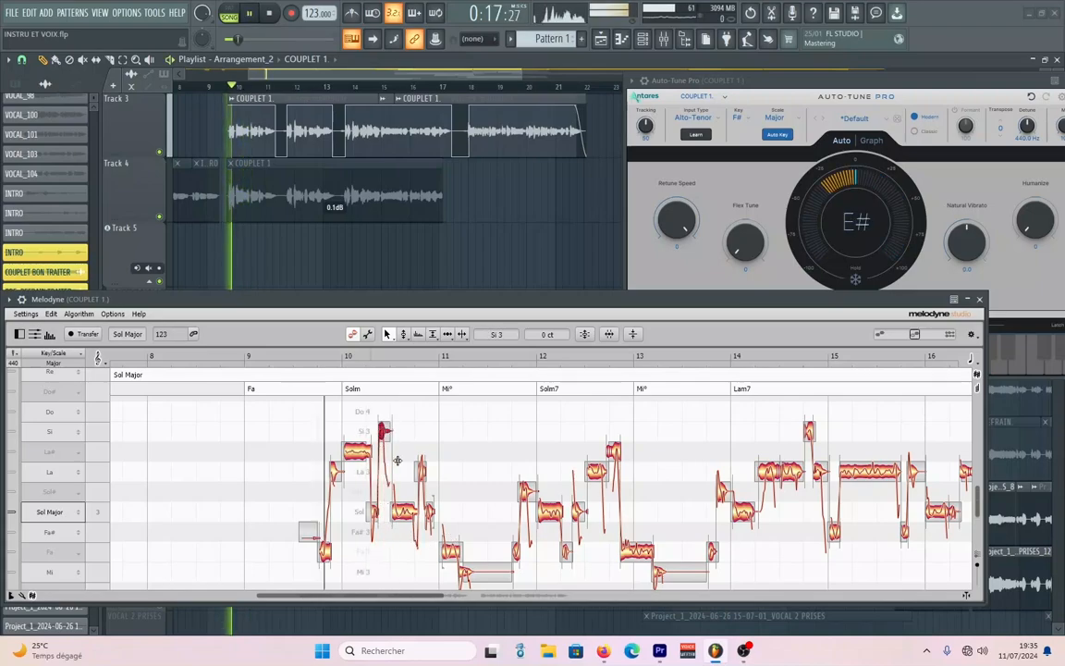
key(space)
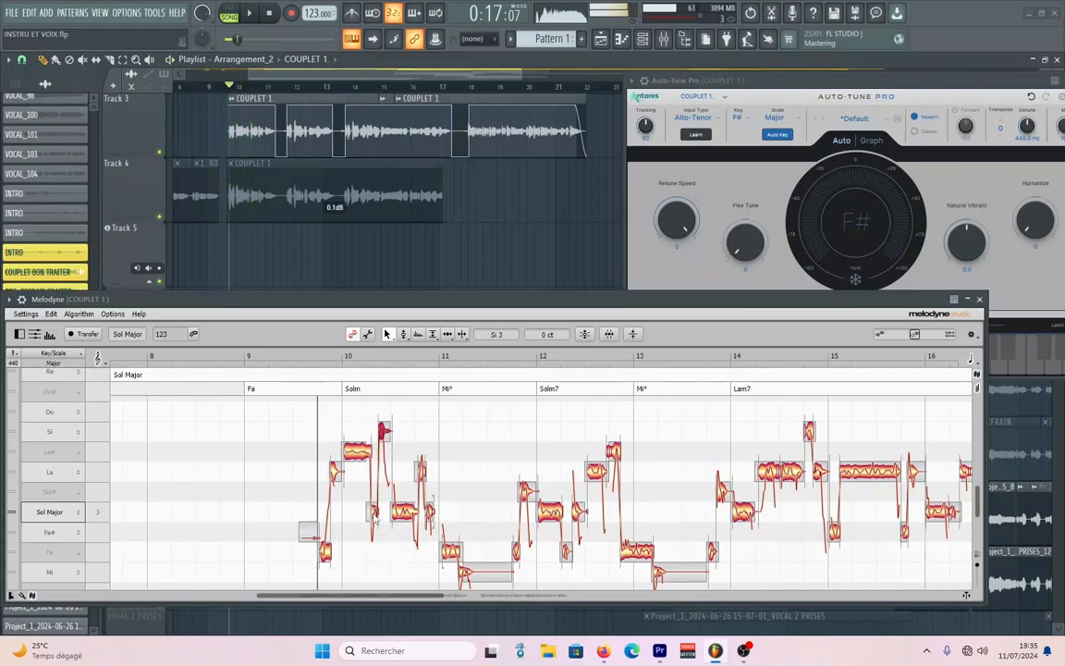
click(379, 450)
key(space)
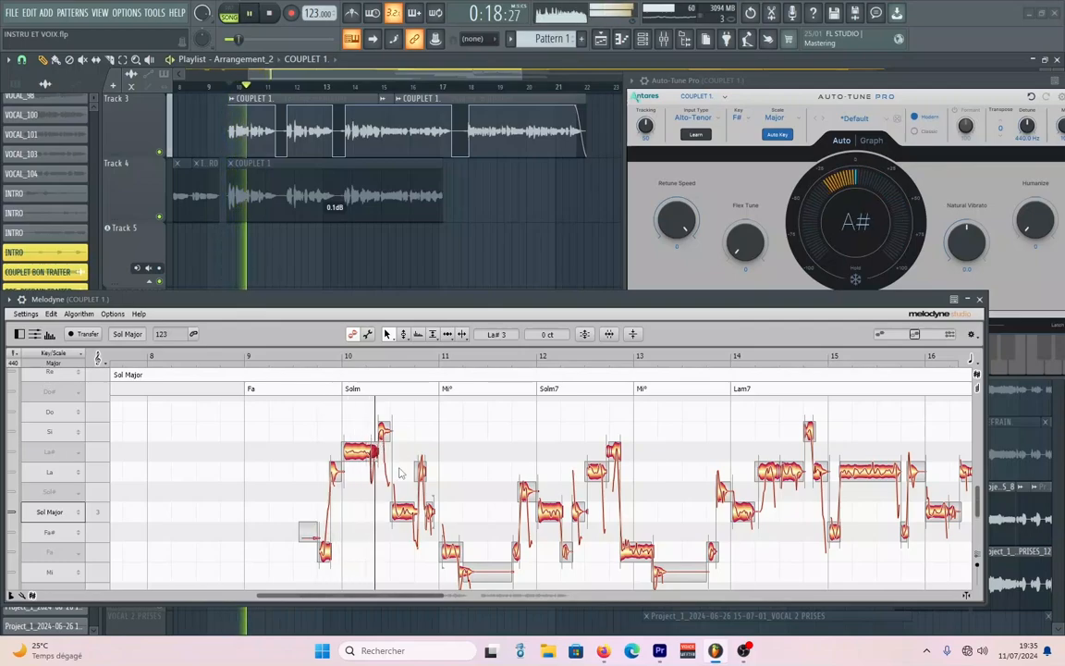
key(space)
Step: Raise the second long note of bar 10 to Do 4 and the first note of bar 11 to La# 3, checking by playback
drag(409, 513, 415, 421)
key(space)
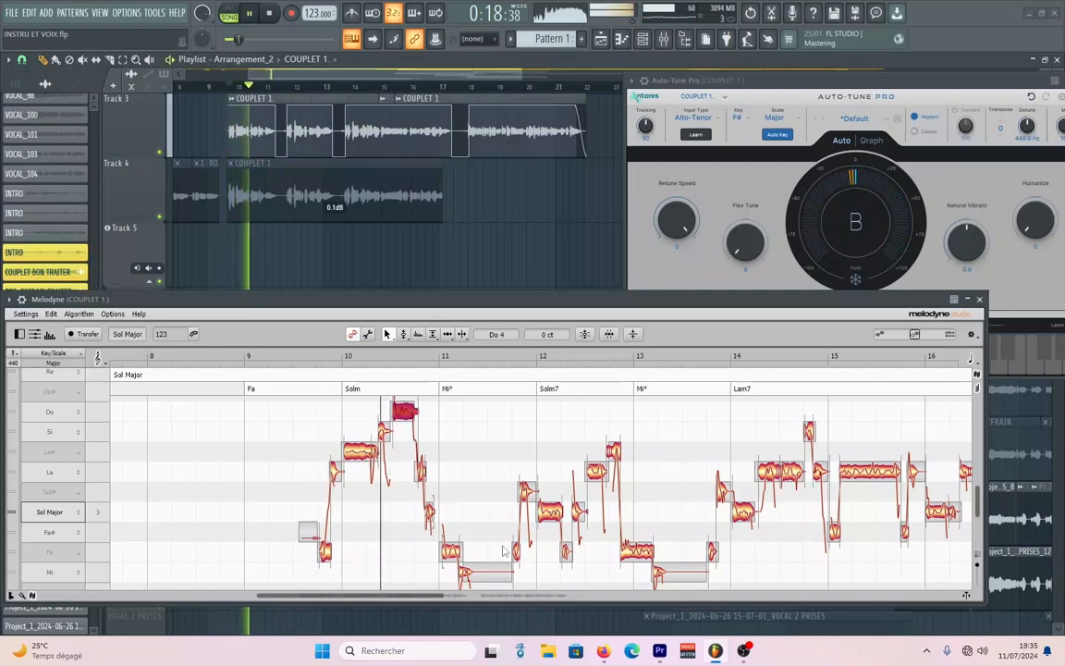
key(space)
drag(448, 549, 453, 453)
key(space)
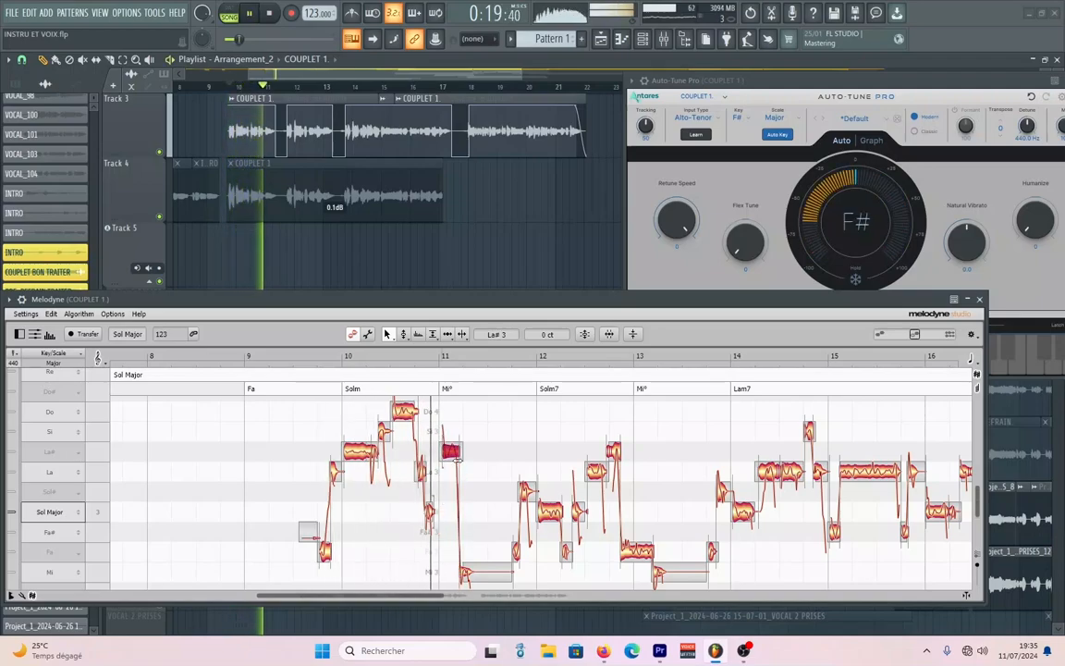
key(space)
Step: Raise the long trailing note in bar 11 to Sol# 3 and play the phrase
click(464, 572)
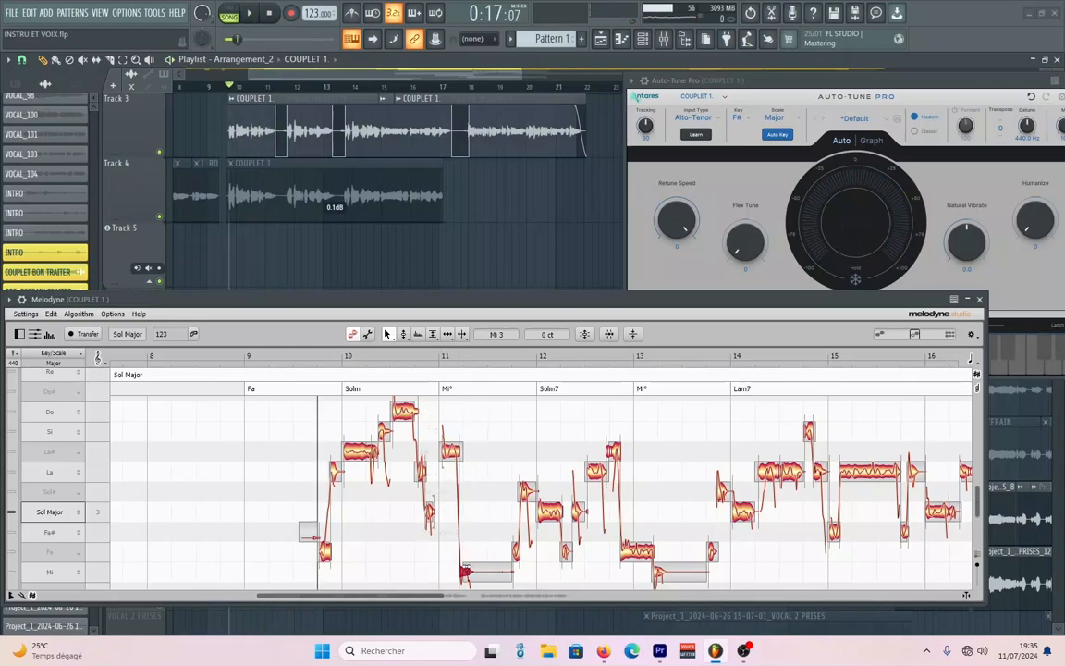
drag(464, 571, 479, 495)
key(space)
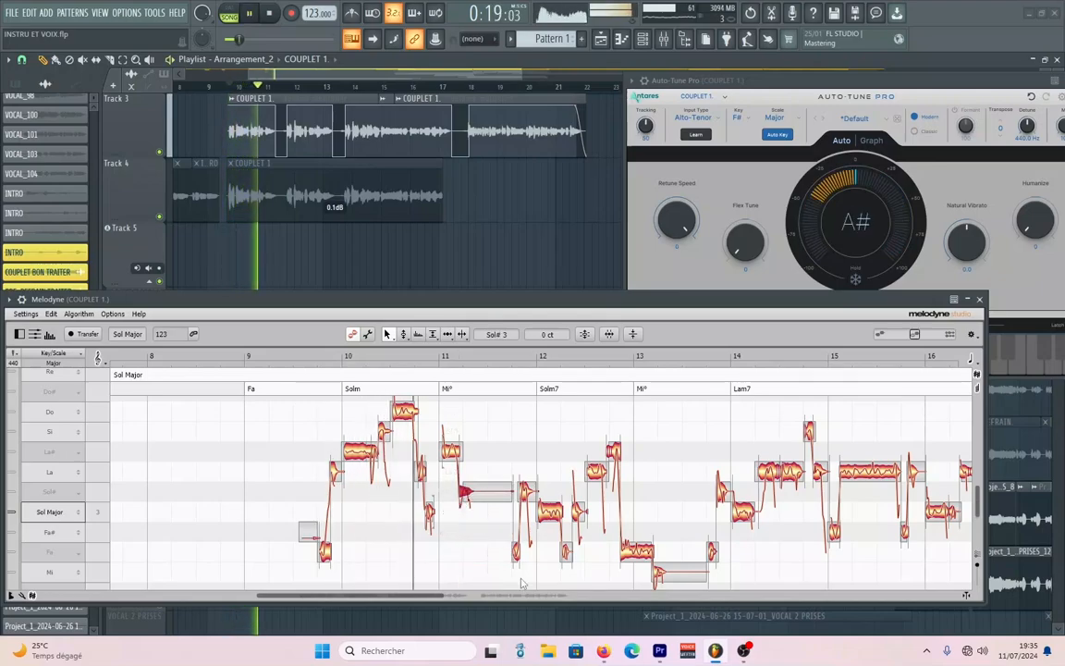
key(space)
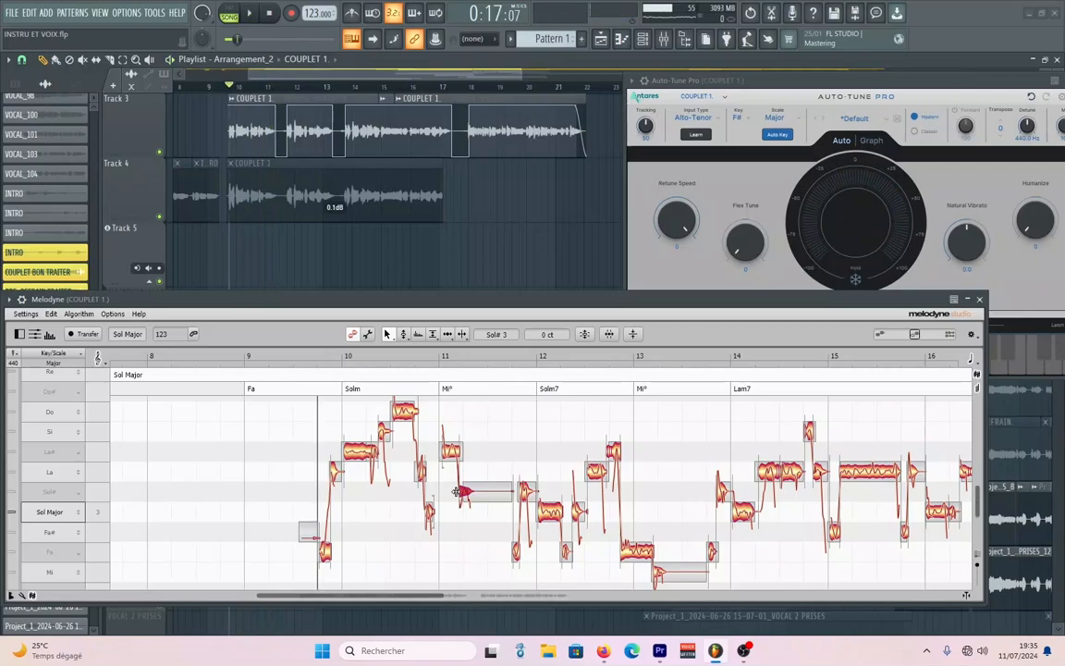
Step: Try adjusting the timing of the Sol# 3 note and of the La# 3 note in bar 11 with the Main tool
scroll(459, 491, up, 3)
scroll(469, 494, up, 1)
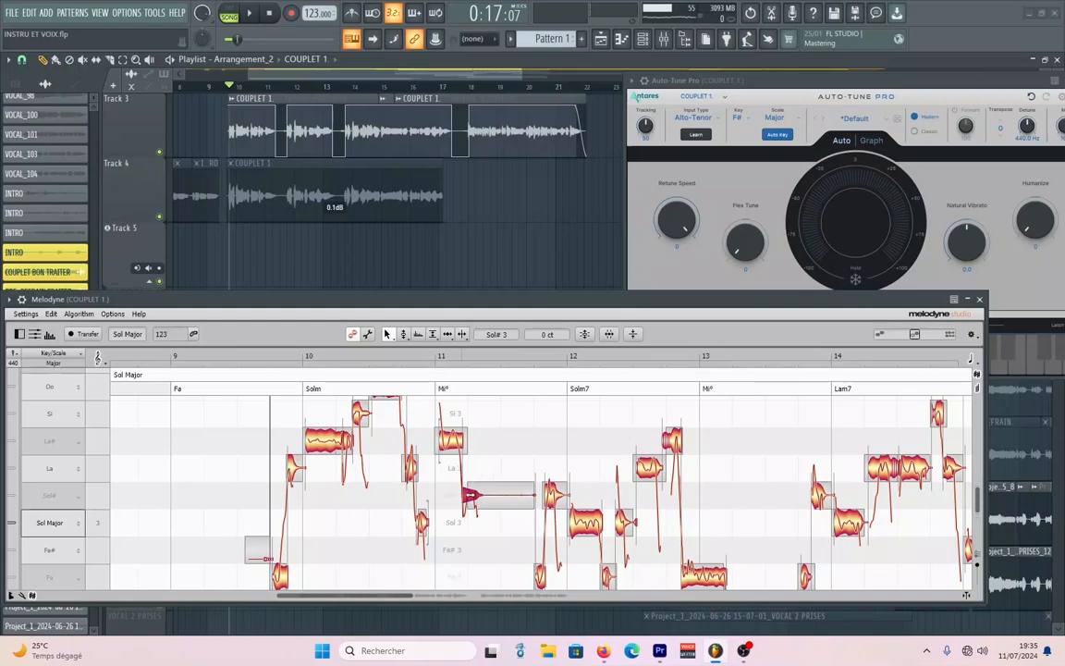
drag(471, 496, 420, 495)
click(459, 440)
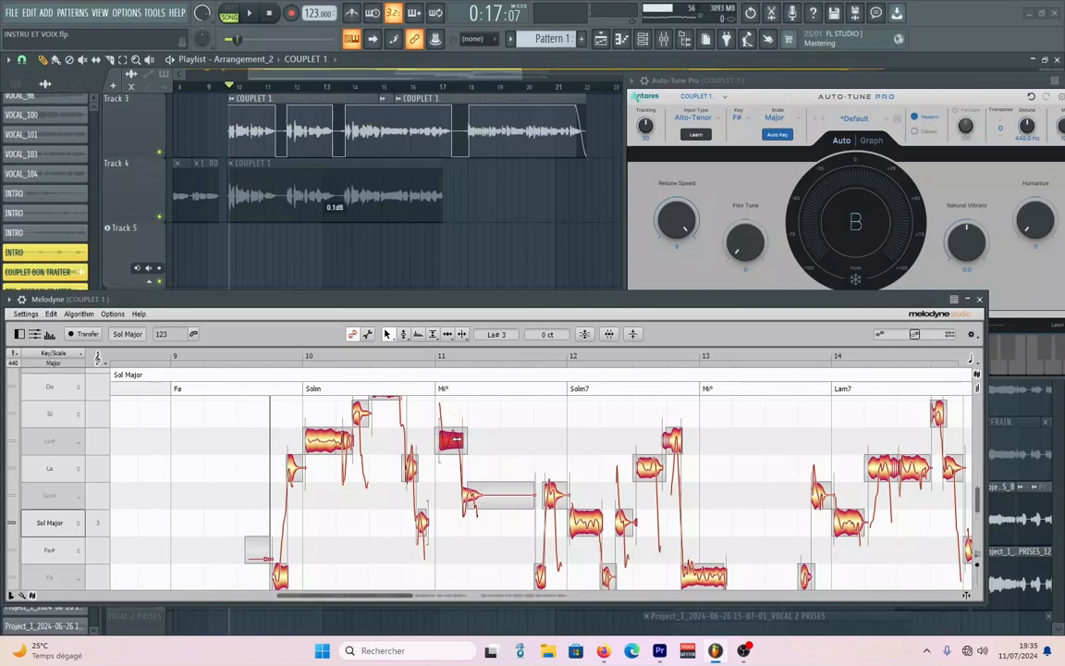
mouse_move(460, 439)
mouse_down()
mouse_move(512, 438)
mouse_move(465, 441)
mouse_up()
Step: Look through the Amplitude tool's variants on bar 11's first note, trying the Fade and Sibilant Balance tools
right_click(450, 445)
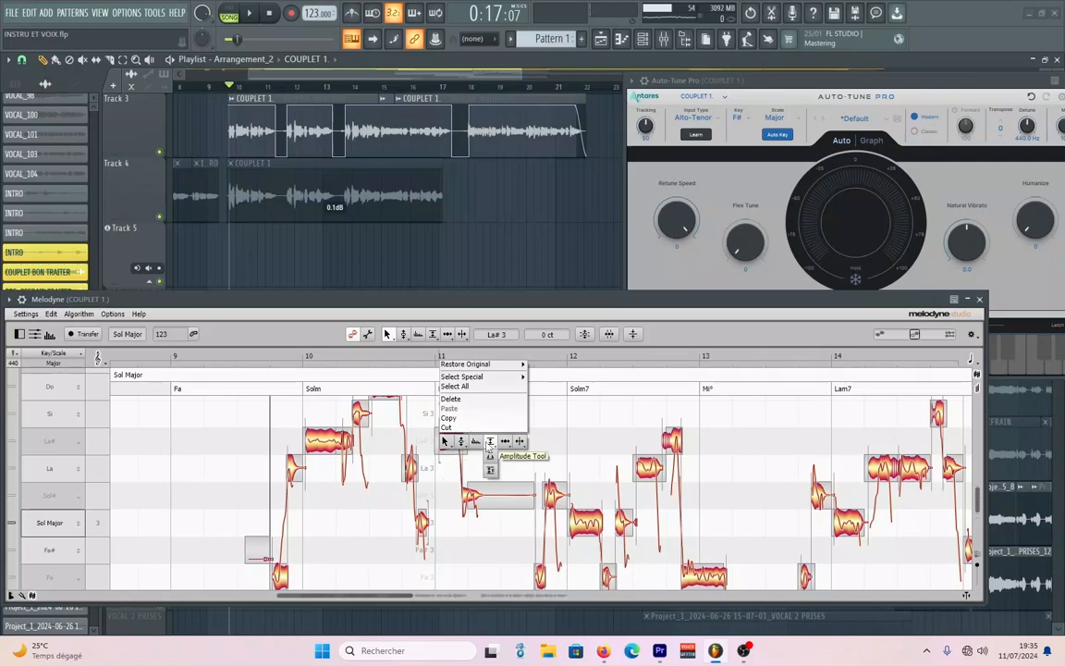
click(491, 442)
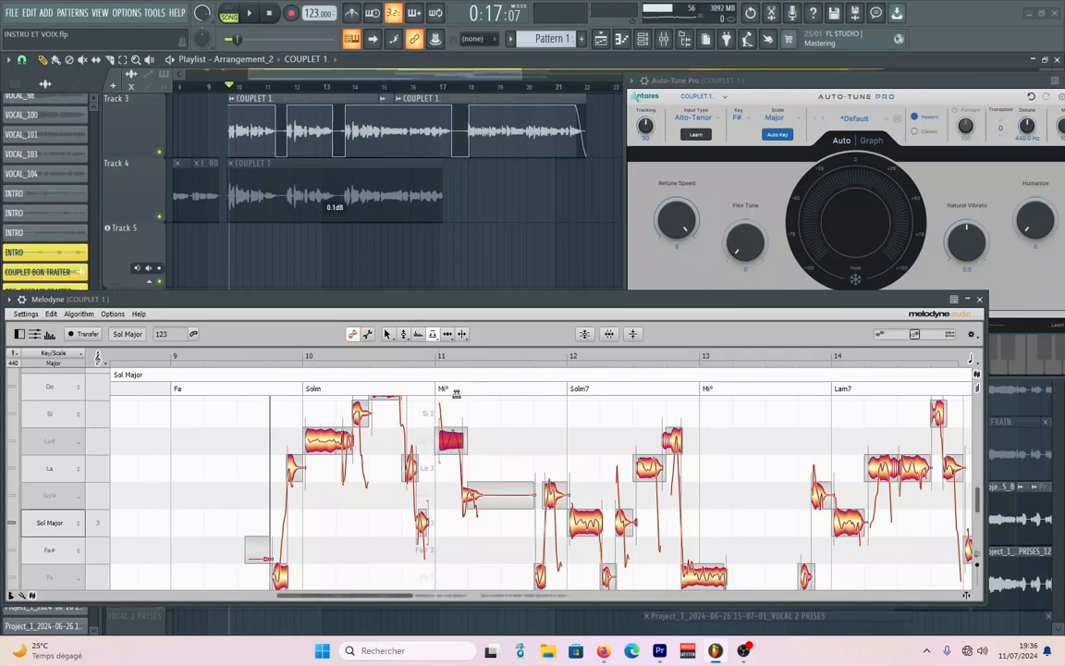
click(490, 447)
click(454, 442)
scroll(451, 458, down, 3)
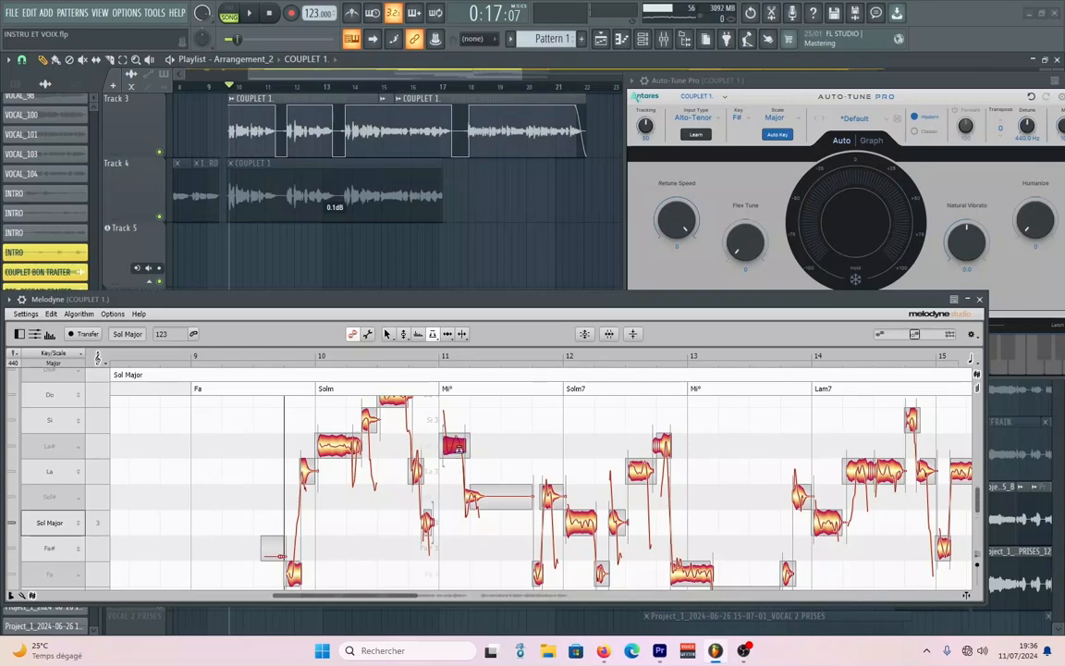
right_click(454, 448)
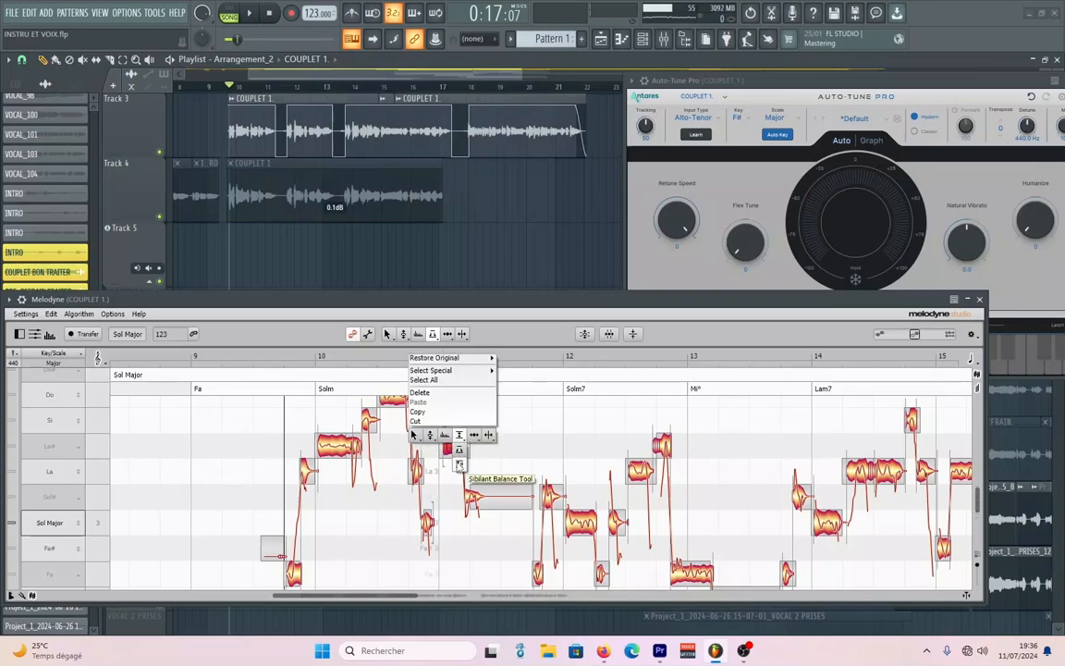
click(459, 464)
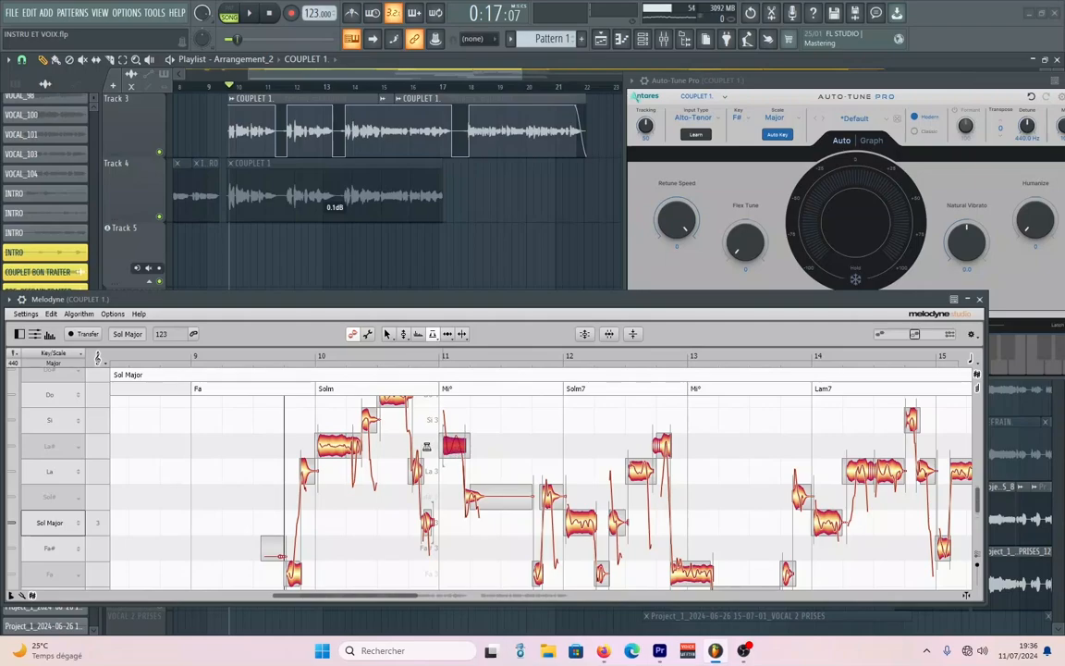
Step: Shape a fade-in on the first long note of bar 10 with the Fade tool
click(338, 447)
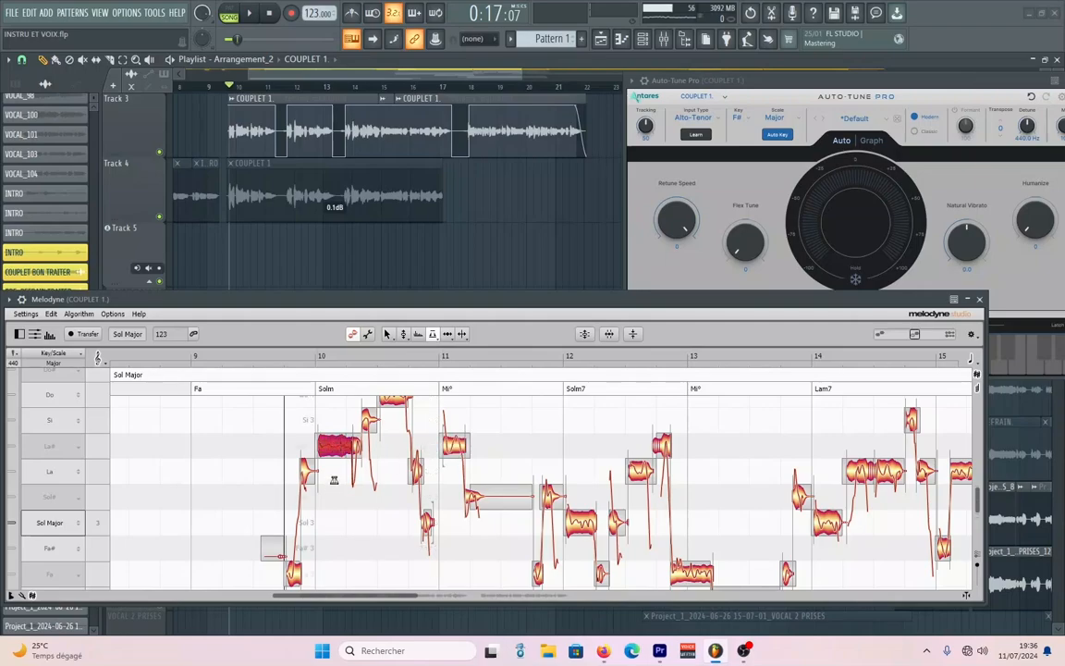
scroll(336, 461, down, 3)
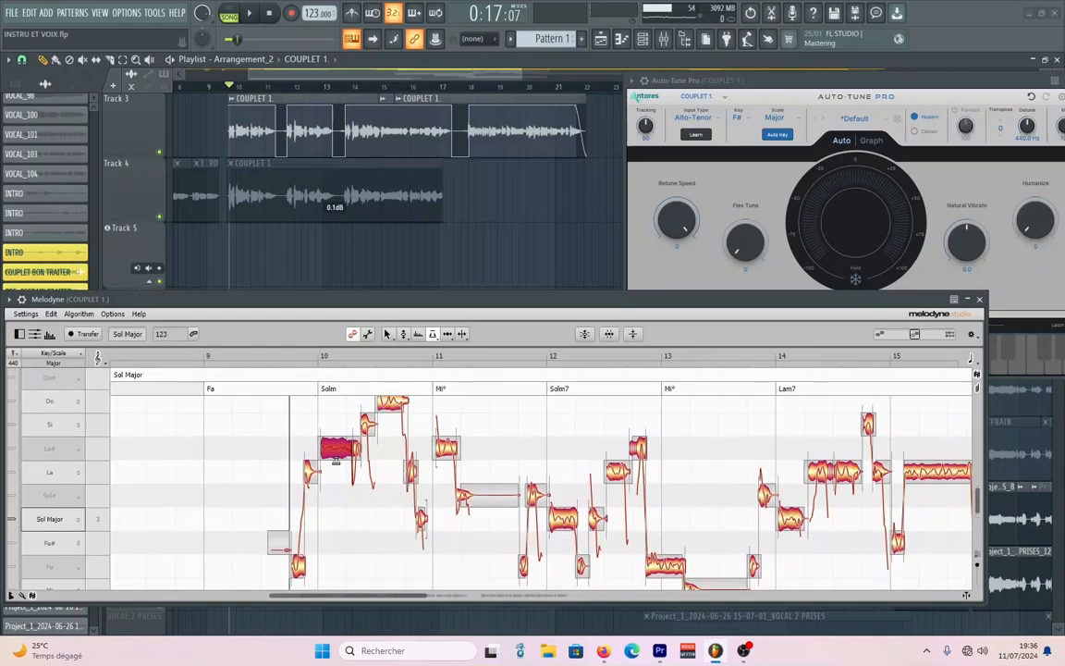
right_click(339, 457)
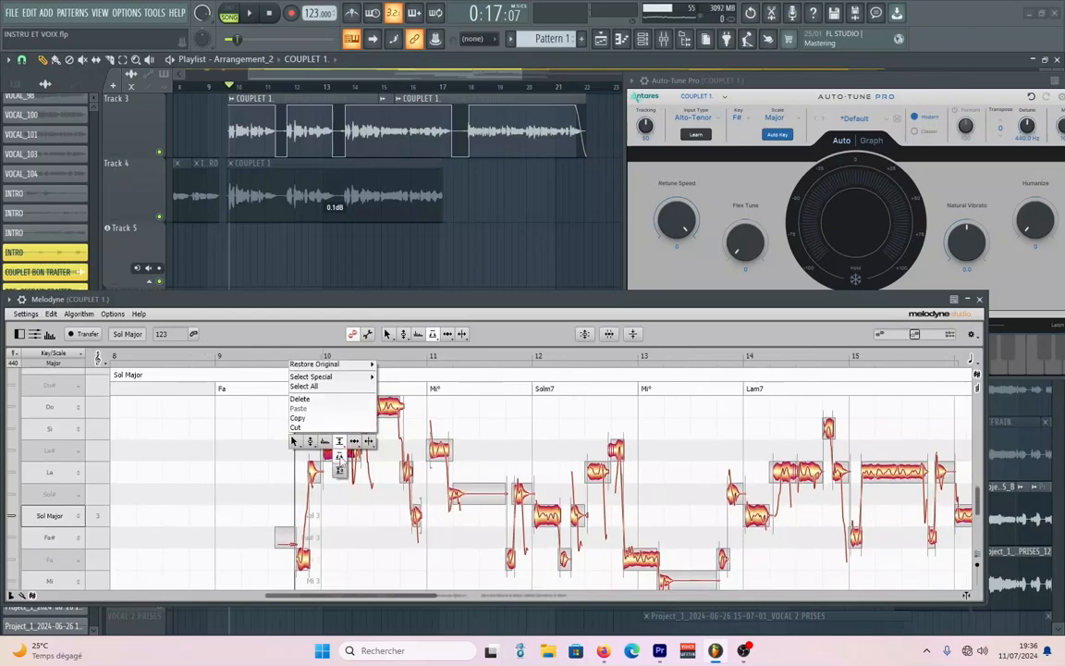
click(341, 458)
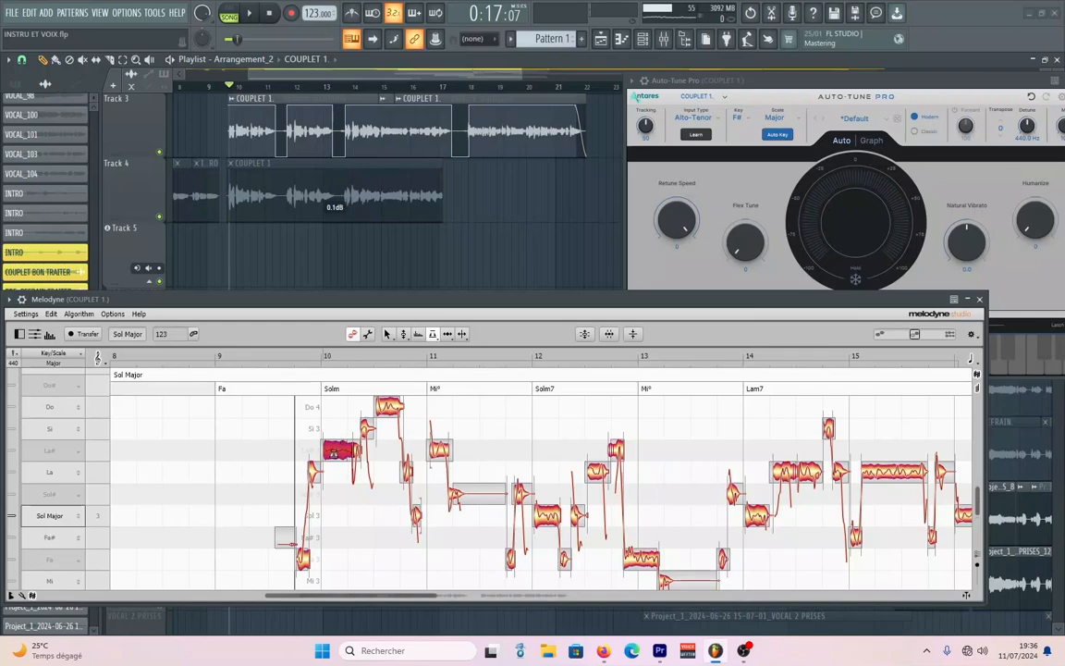
drag(326, 455, 360, 469)
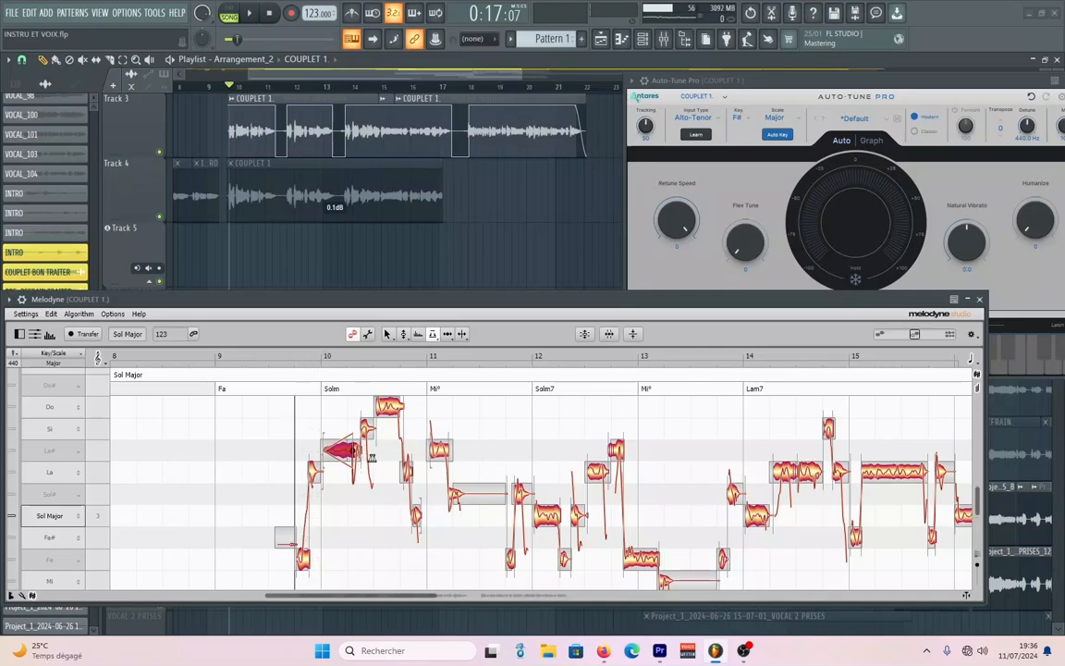
click(304, 448)
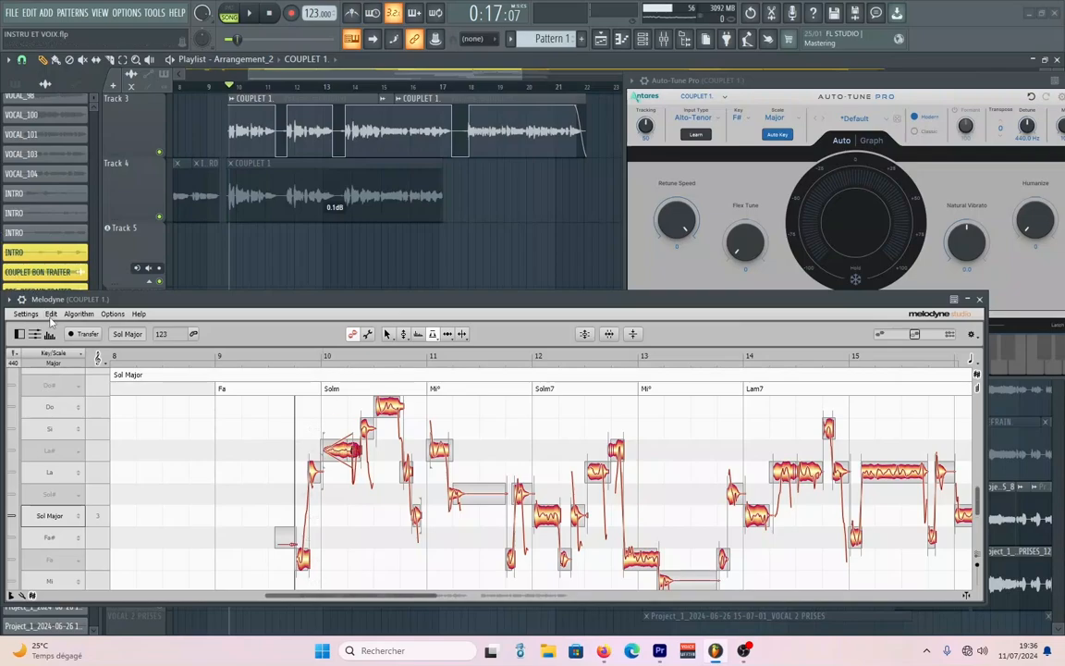
Step: Shift the Melodyne window and undo the fade on bar 10's first long note
drag(154, 301, 230, 292)
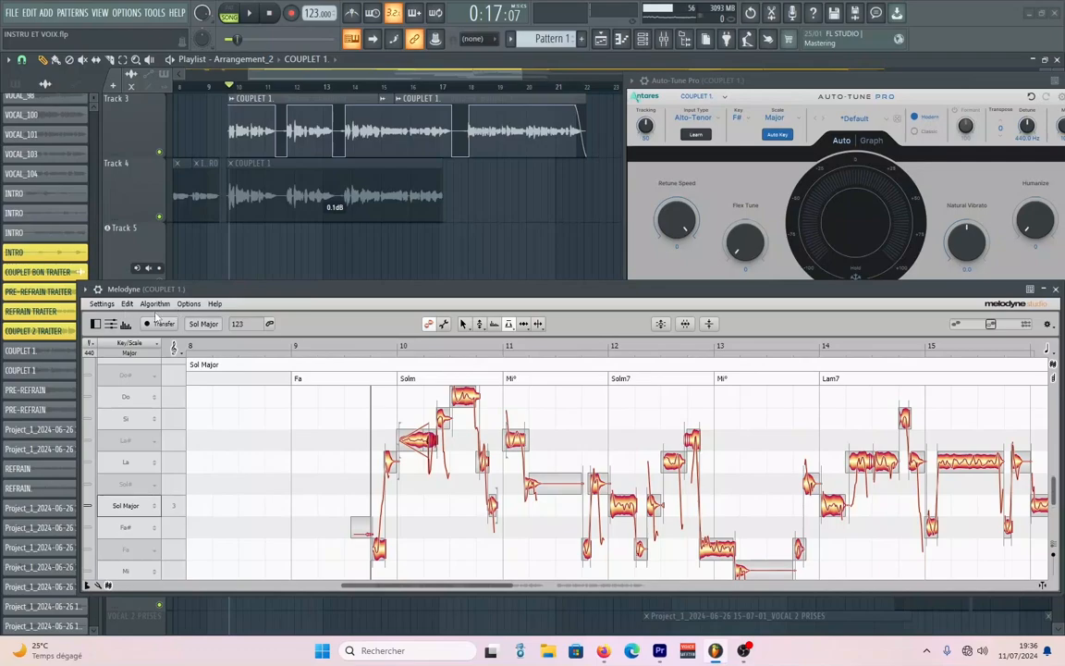
click(127, 304)
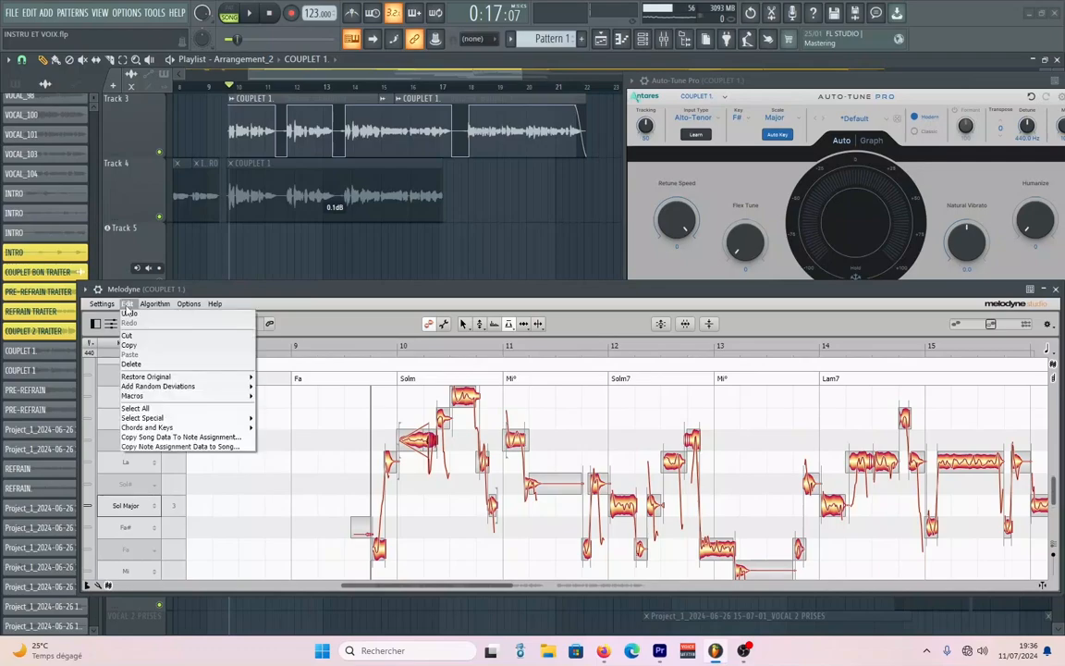
click(129, 314)
click(128, 304)
click(129, 315)
click(126, 304)
click(130, 318)
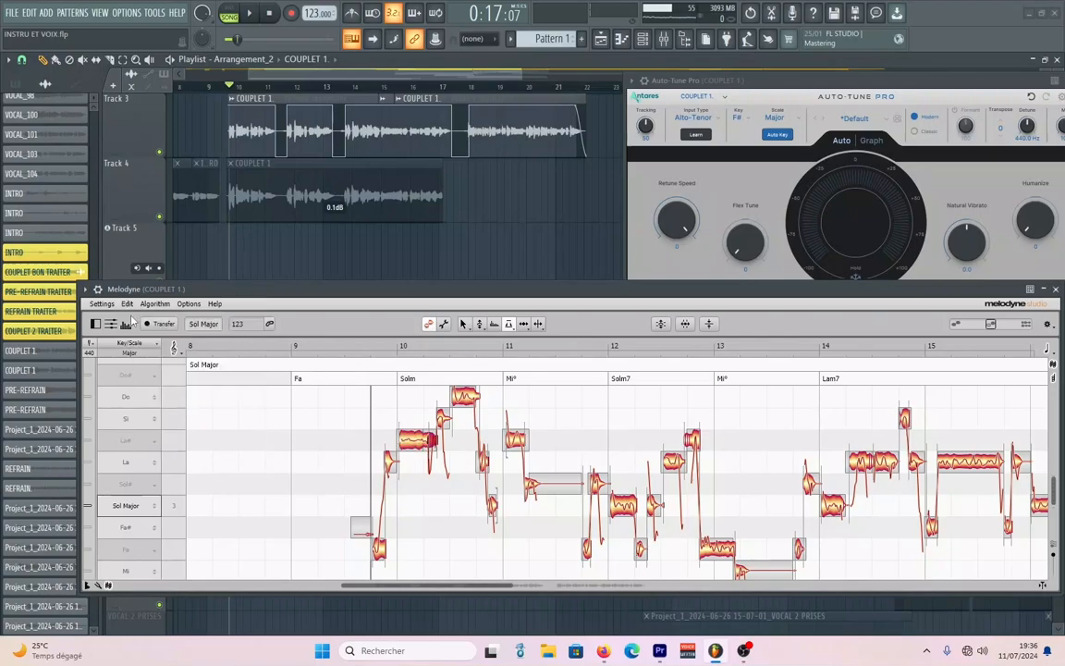
Step: Lower the first note of bar 11 to Fa# 3 with the Pitch tool
click(421, 439)
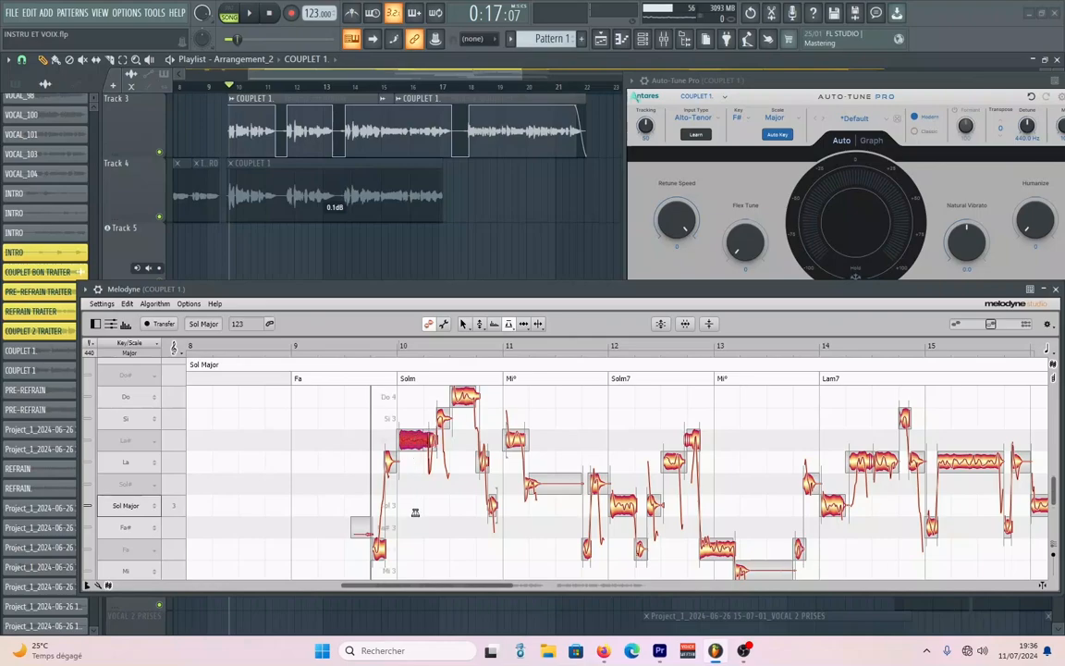
scroll(428, 506, down, 3)
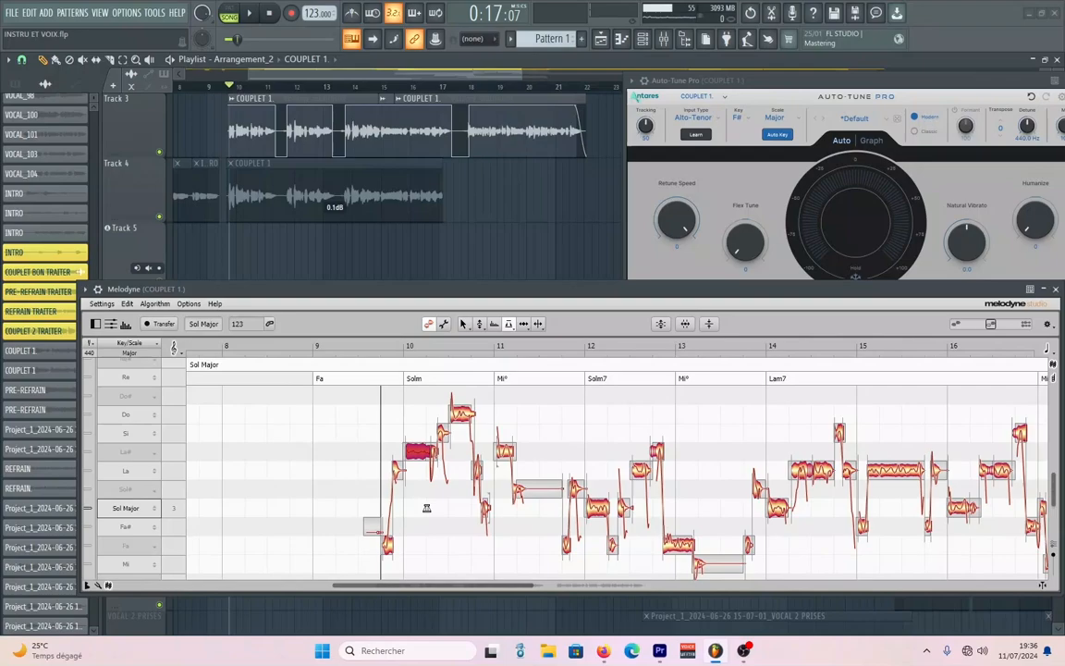
click(502, 453)
click(509, 324)
click(509, 337)
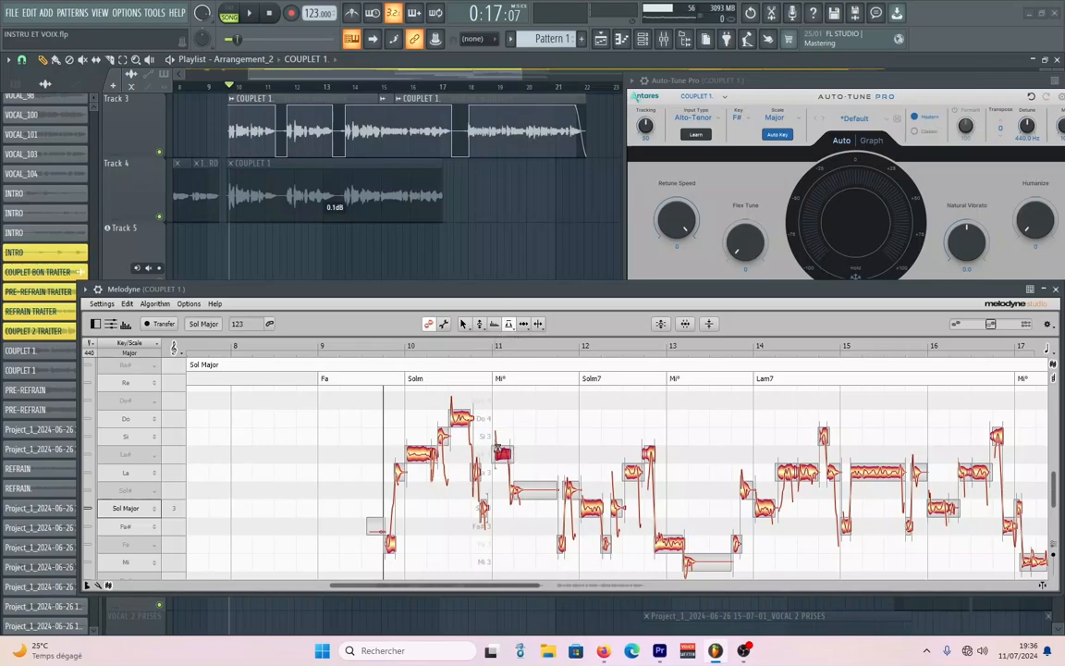
click(481, 324)
drag(502, 453, 507, 526)
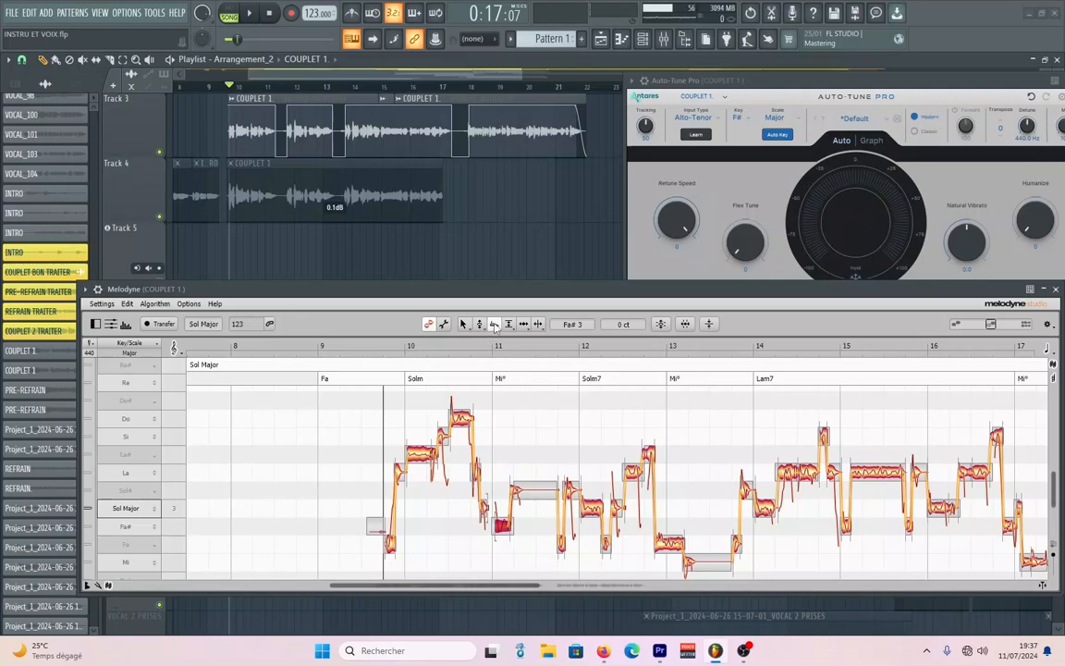
Step: Switch to the Formant tool and audition the two long notes in bar 10
click(495, 324)
click(464, 421)
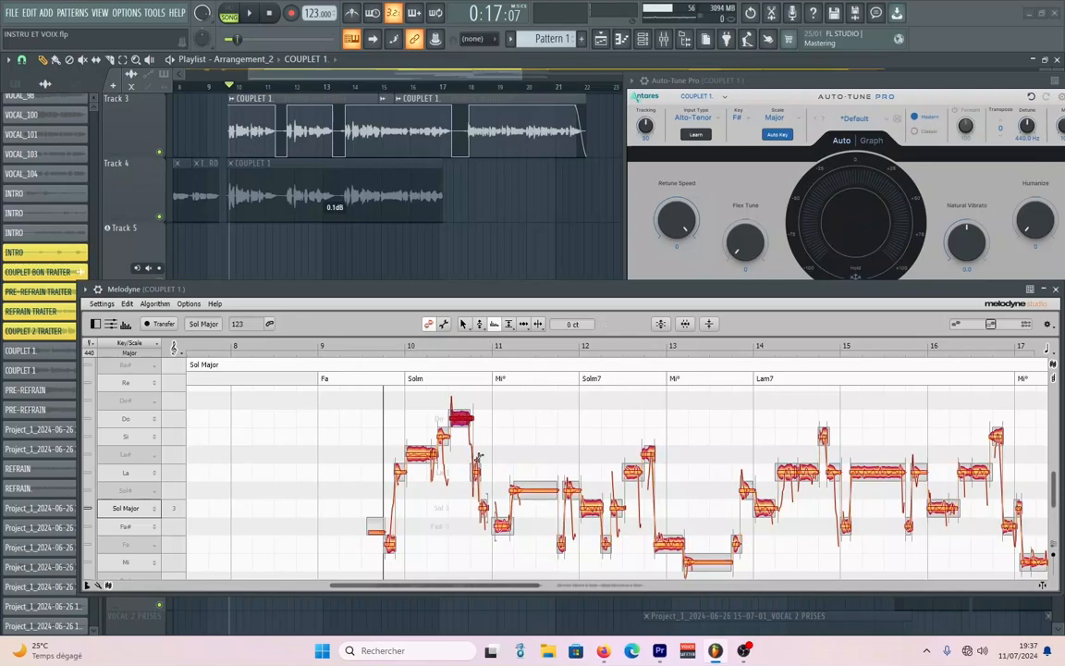
click(421, 453)
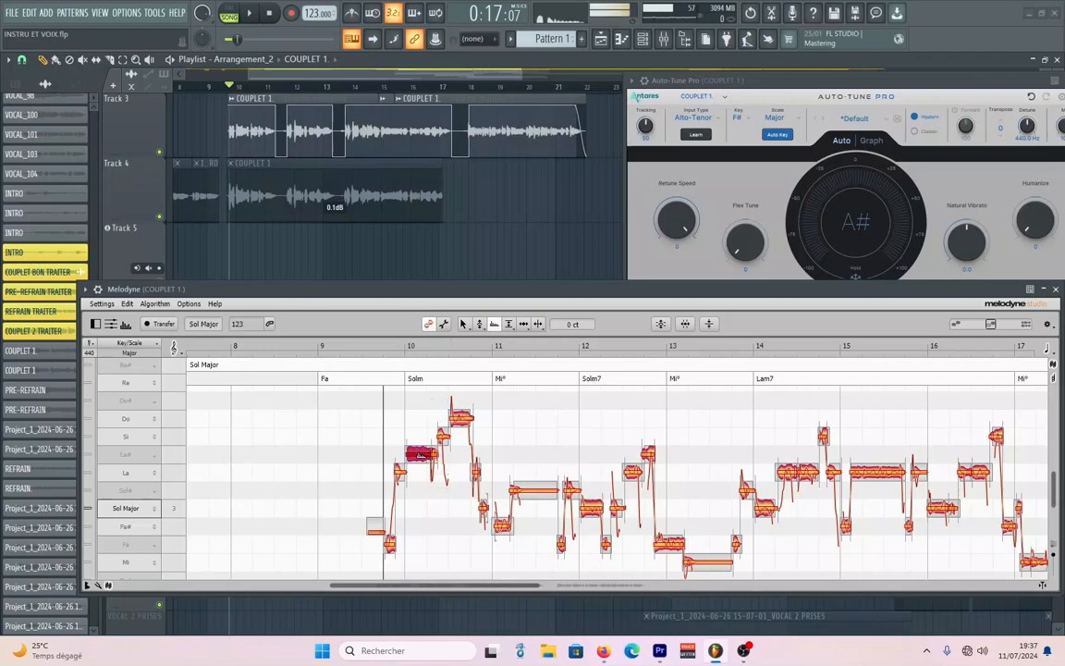
scroll(457, 459, up, 3)
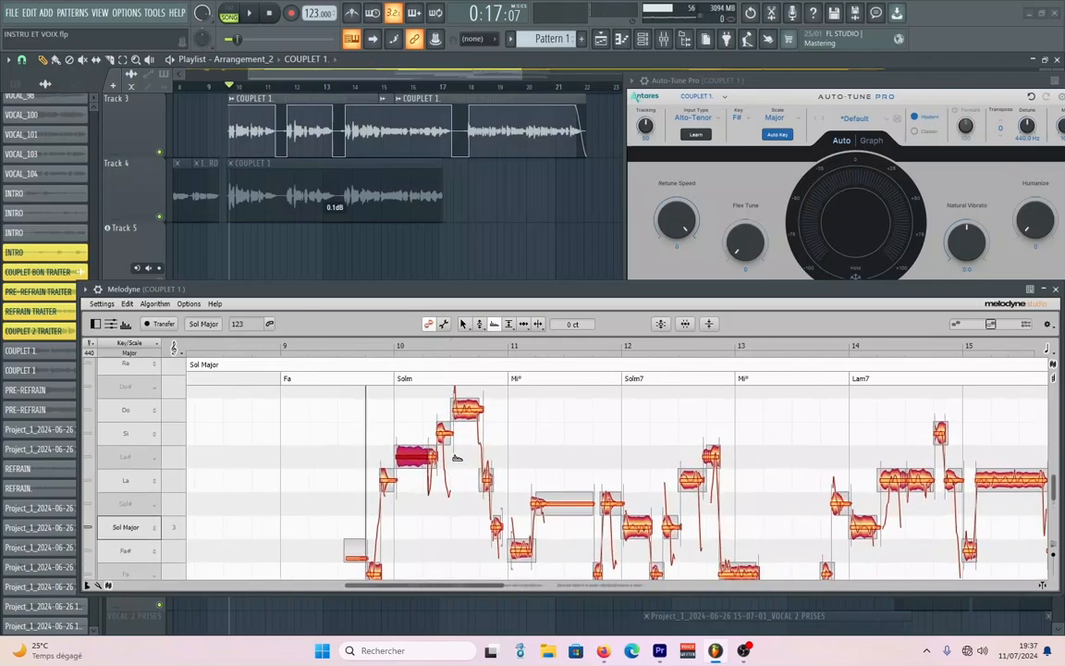
Step: Look through the Amplitude and Time tool variants, and activate the Sibilant Balance tool
click(509, 325)
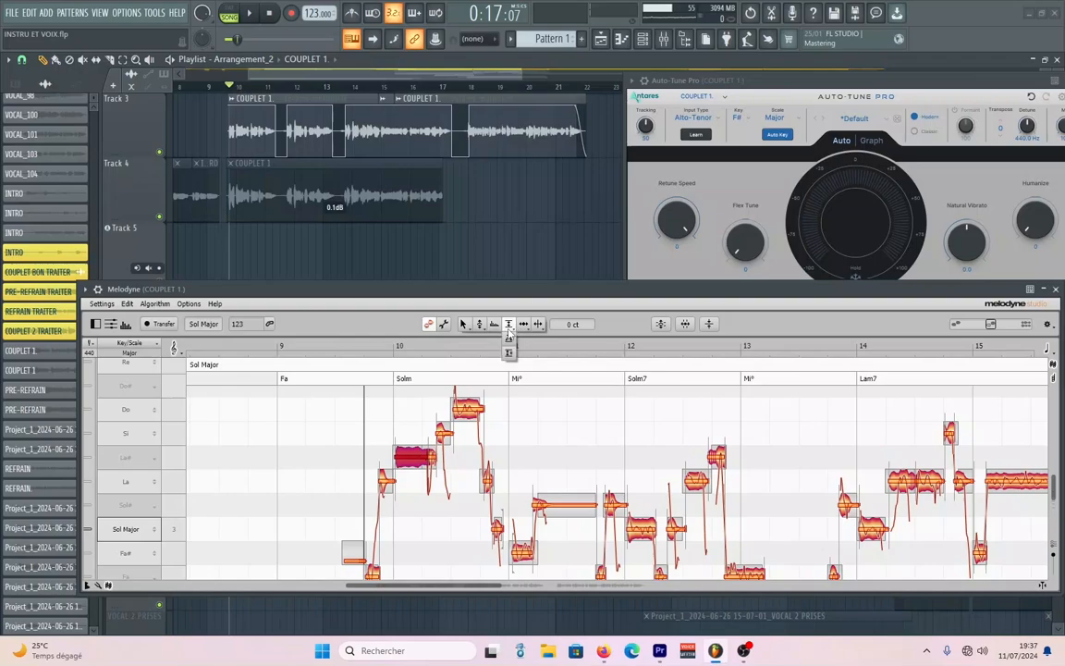
click(523, 324)
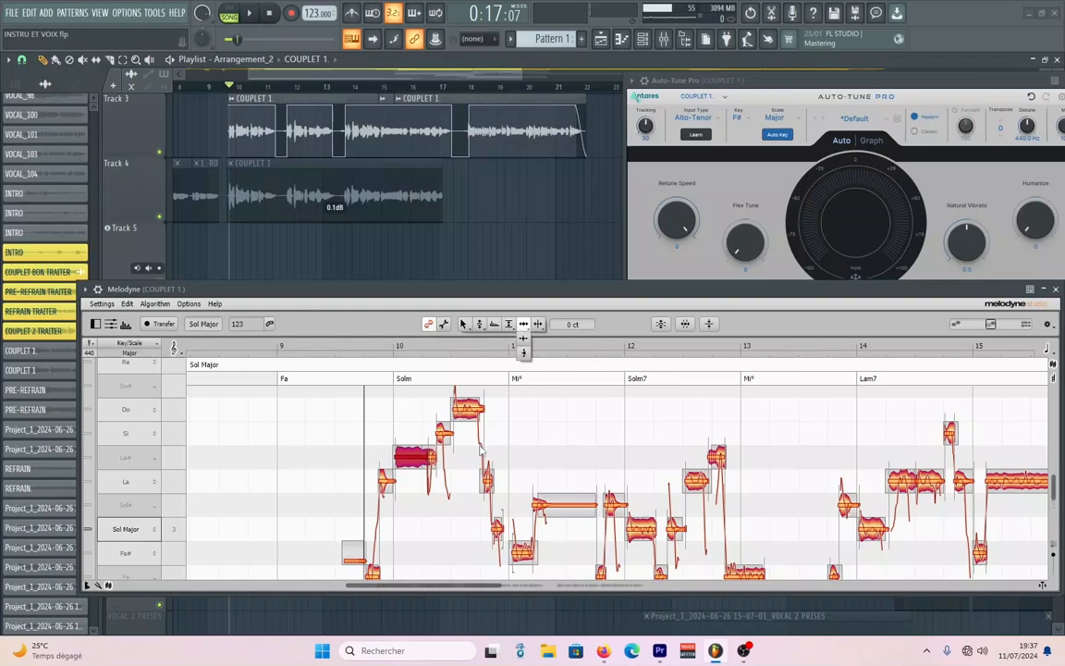
right_click(412, 457)
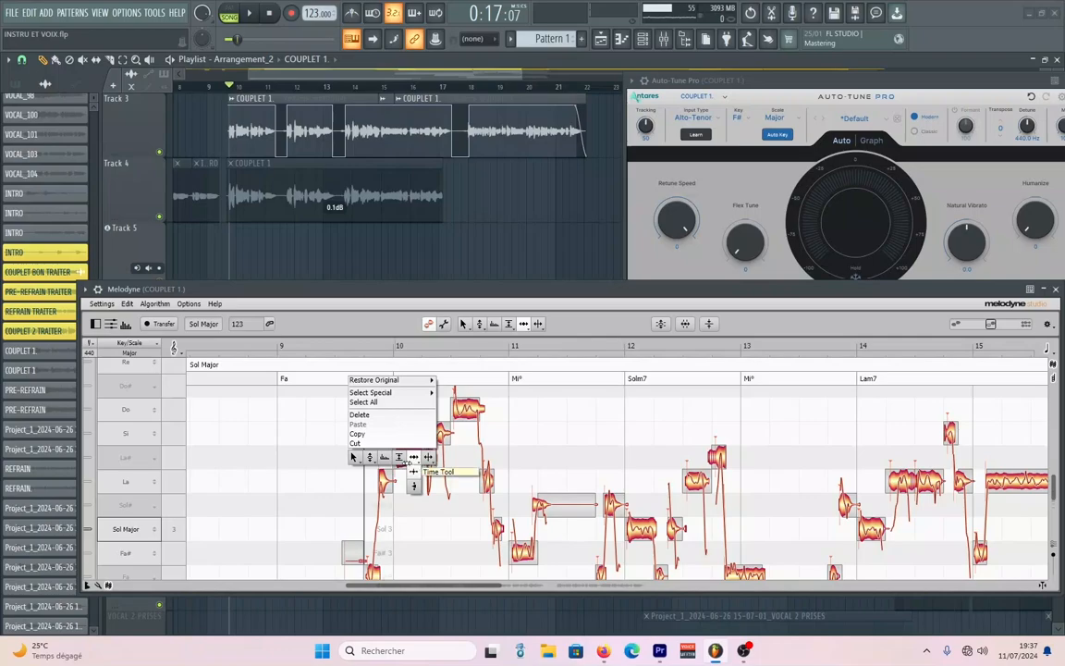
mouse_move(393, 451)
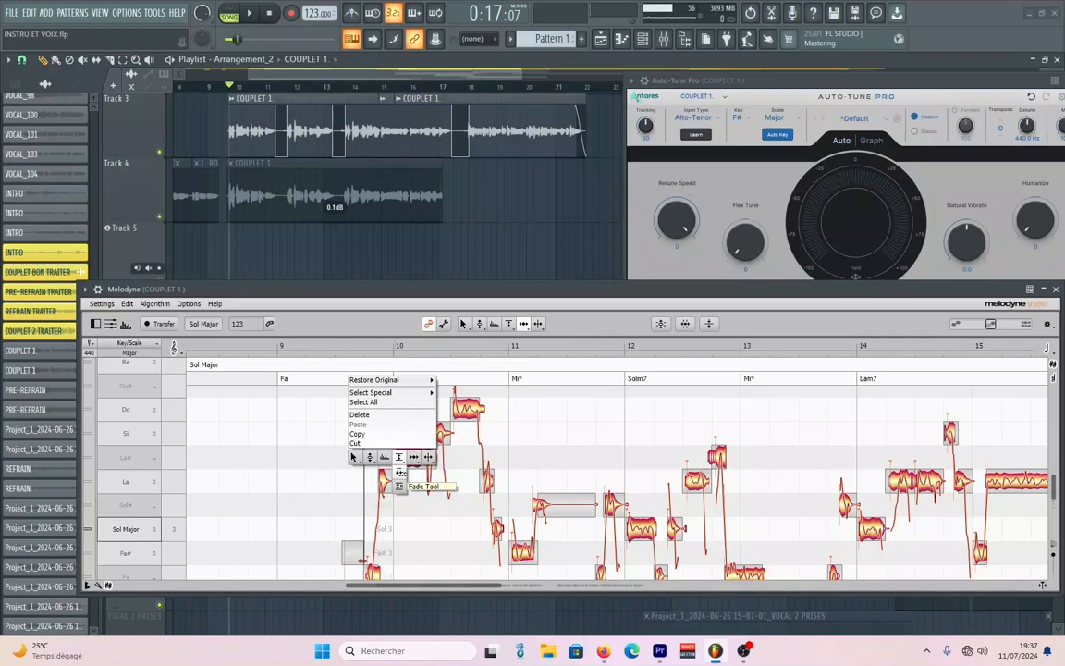
click(398, 484)
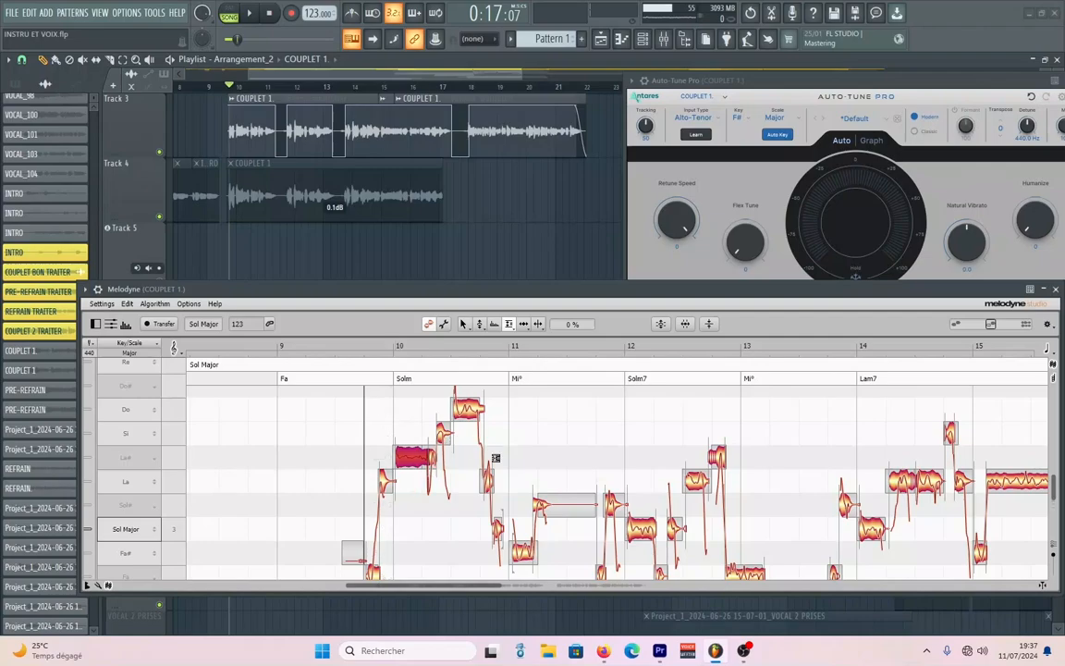
Step: Select the short La# 3 note at the end of bar 12 and examine the melody through bar 22
click(717, 456)
scroll(480, 538, down, 3)
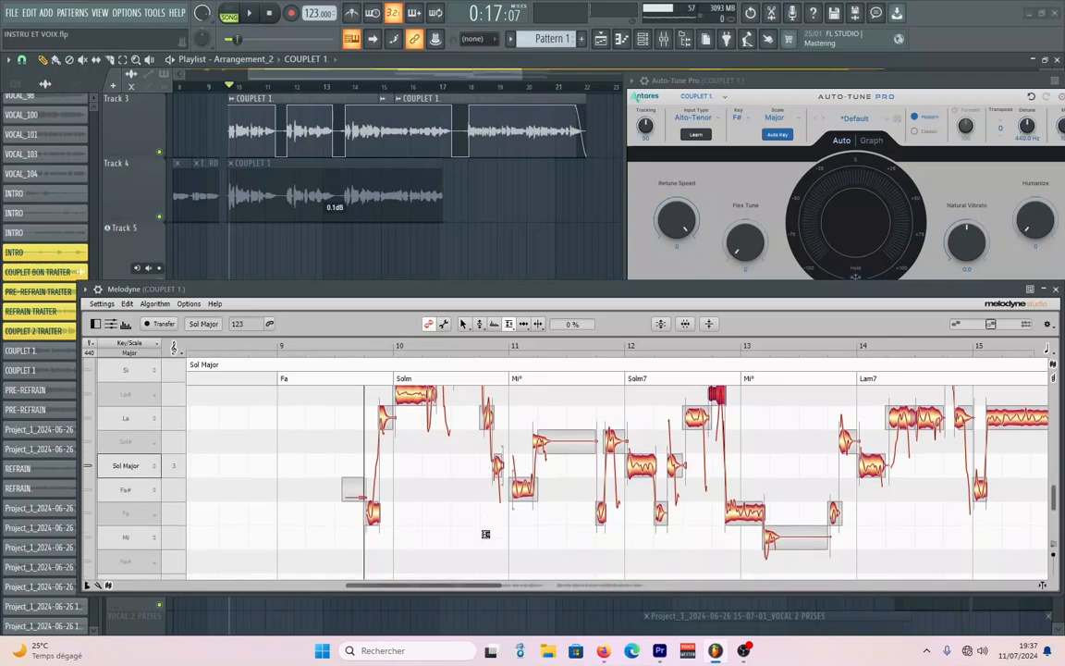
drag(461, 589, 532, 585)
scroll(583, 512, down, 3)
scroll(583, 514, down, 5)
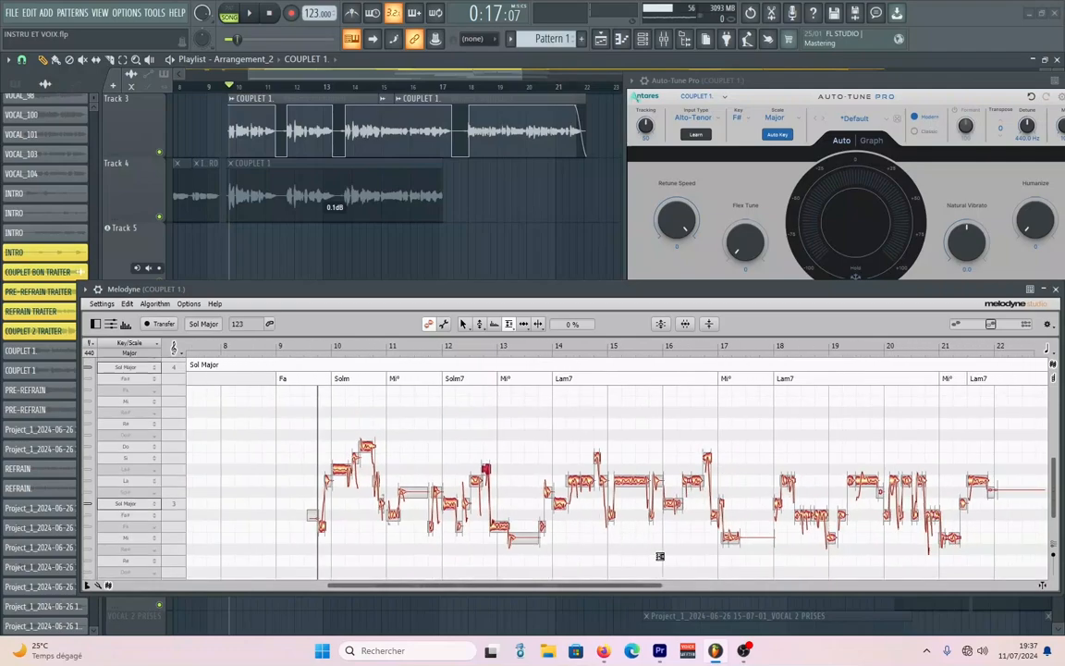
scroll(555, 516, down, 2)
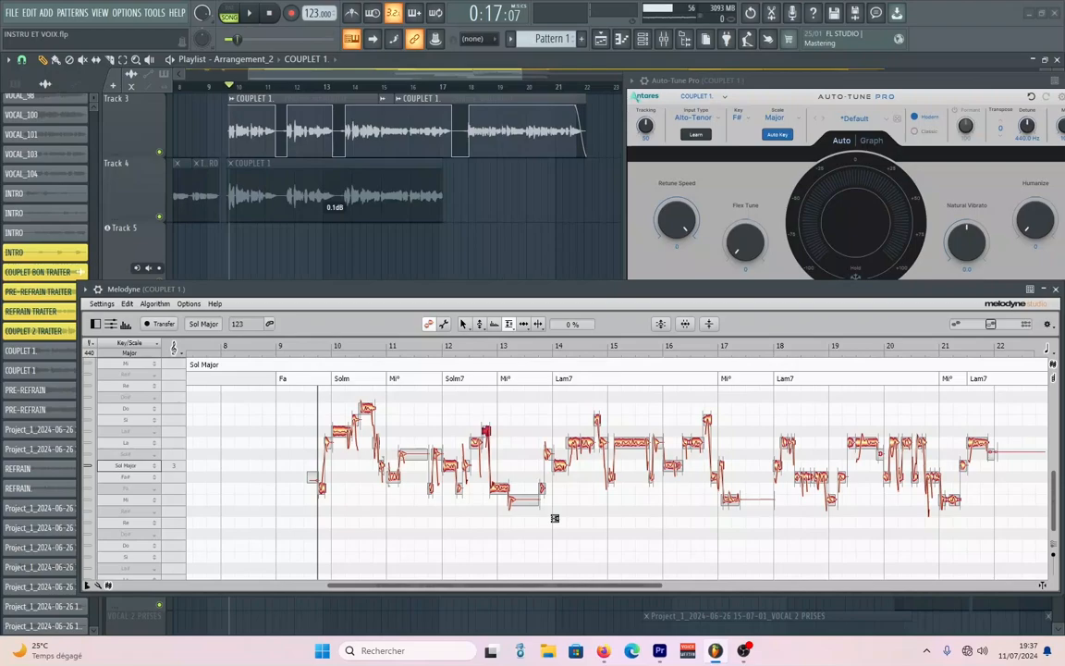